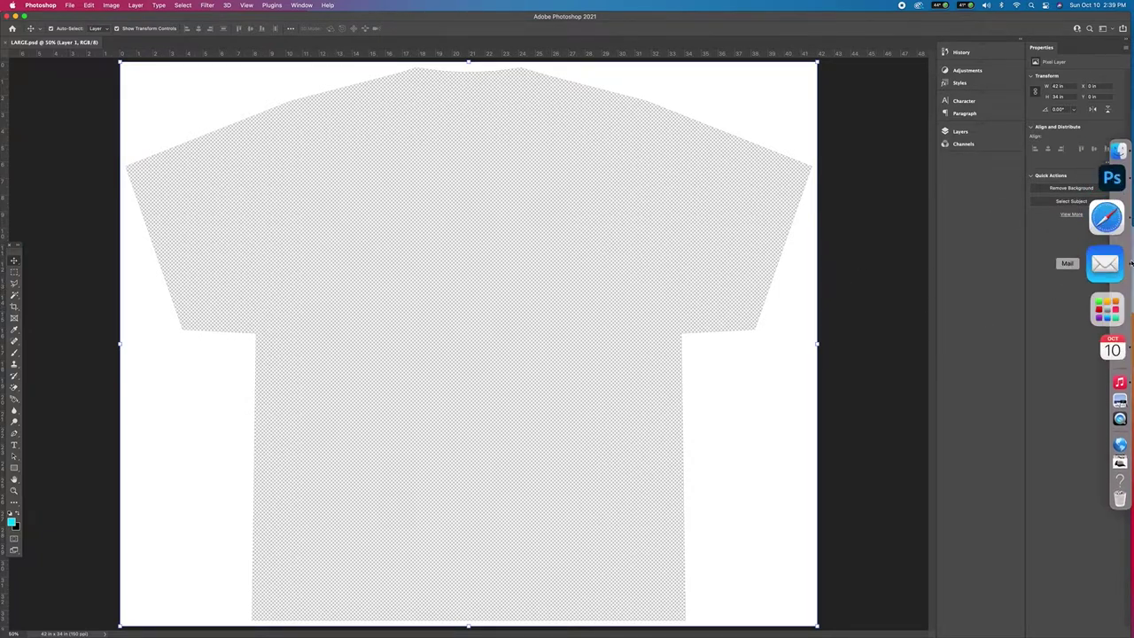
# Switch to Safari and search Bing Images for "heaven wallpaper".
pyautogui.click(1111, 243)
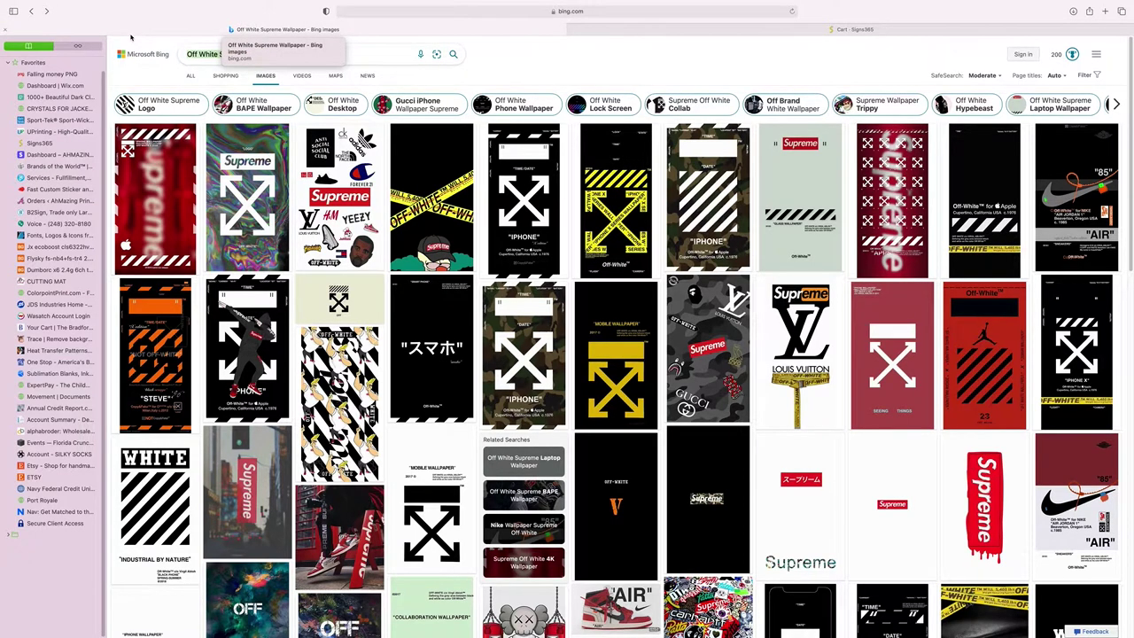
pyautogui.write('HEAVE')
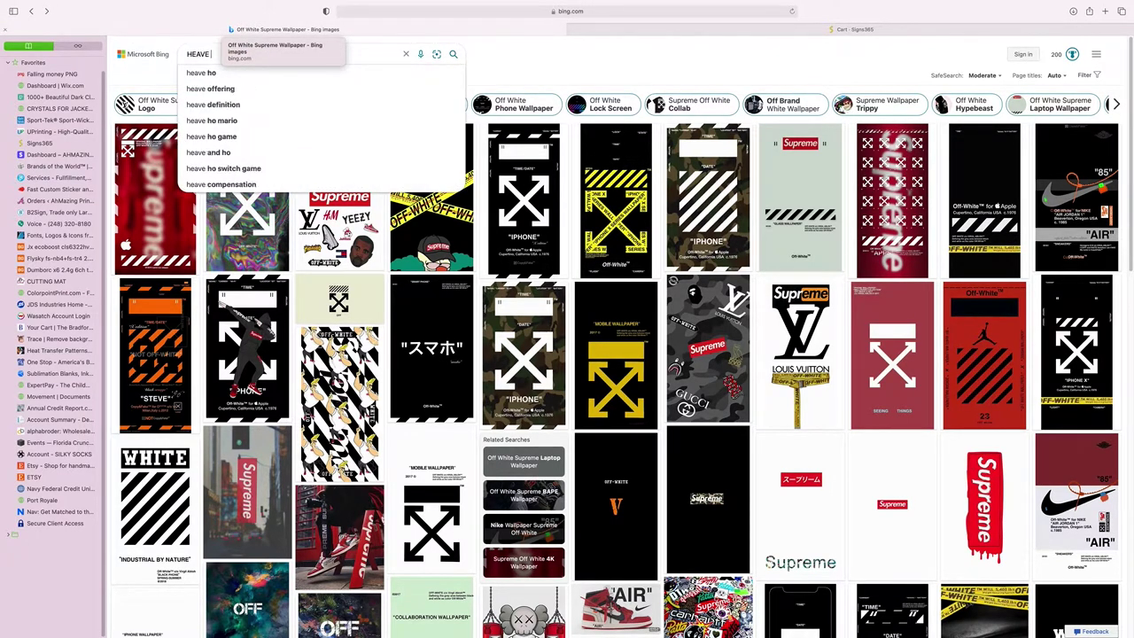
pyautogui.write('N W')
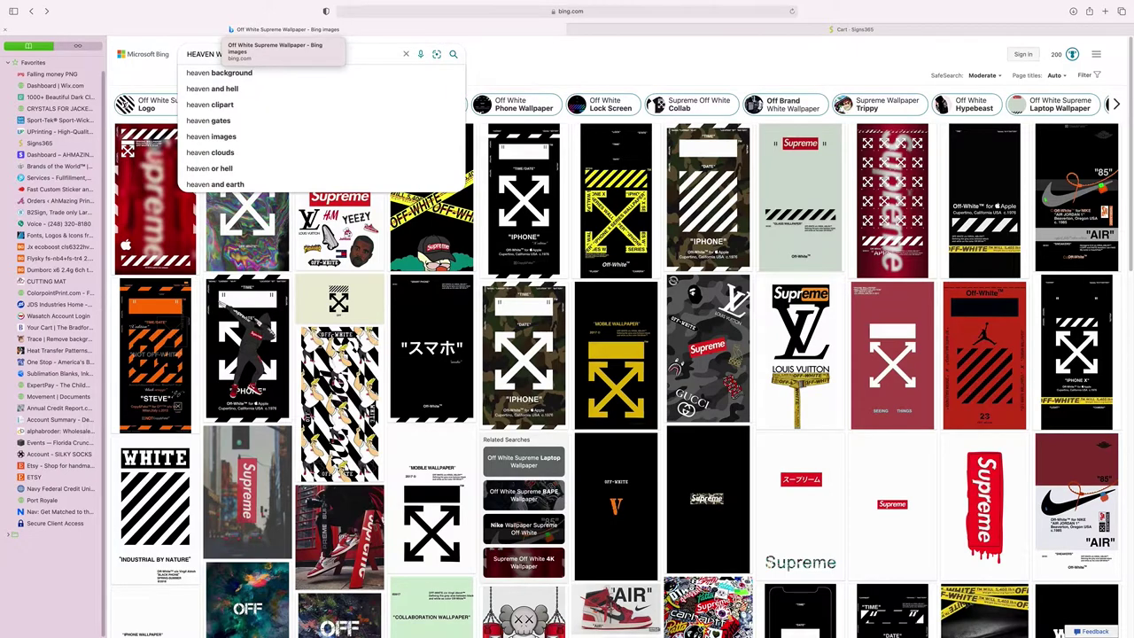
pyautogui.write('AL')
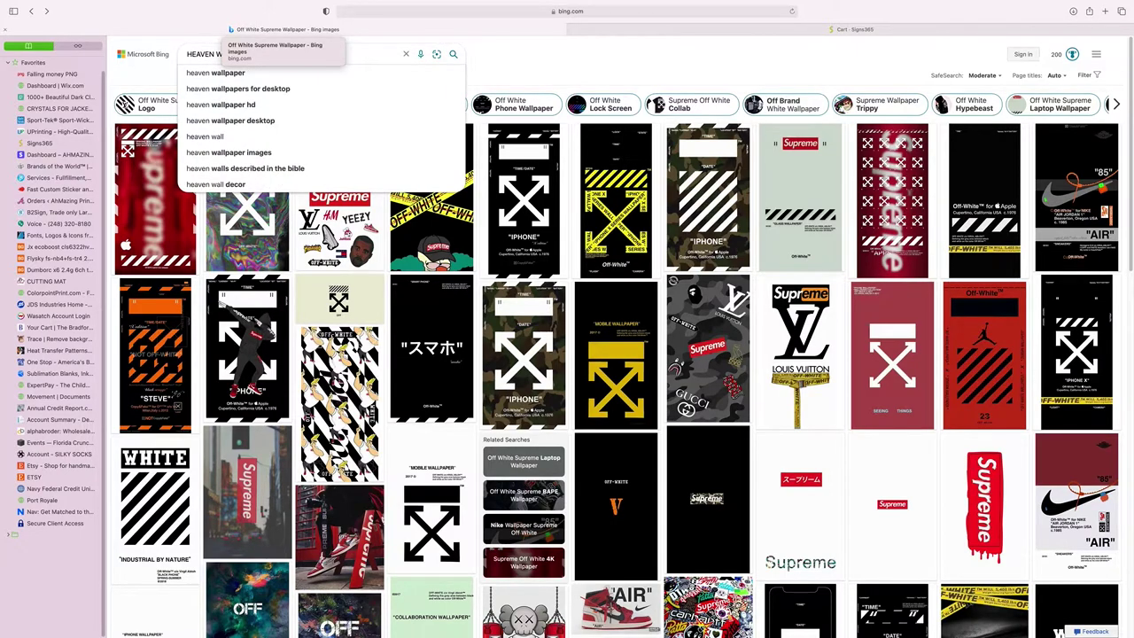
pyautogui.press('Down')
pyautogui.press('Return')
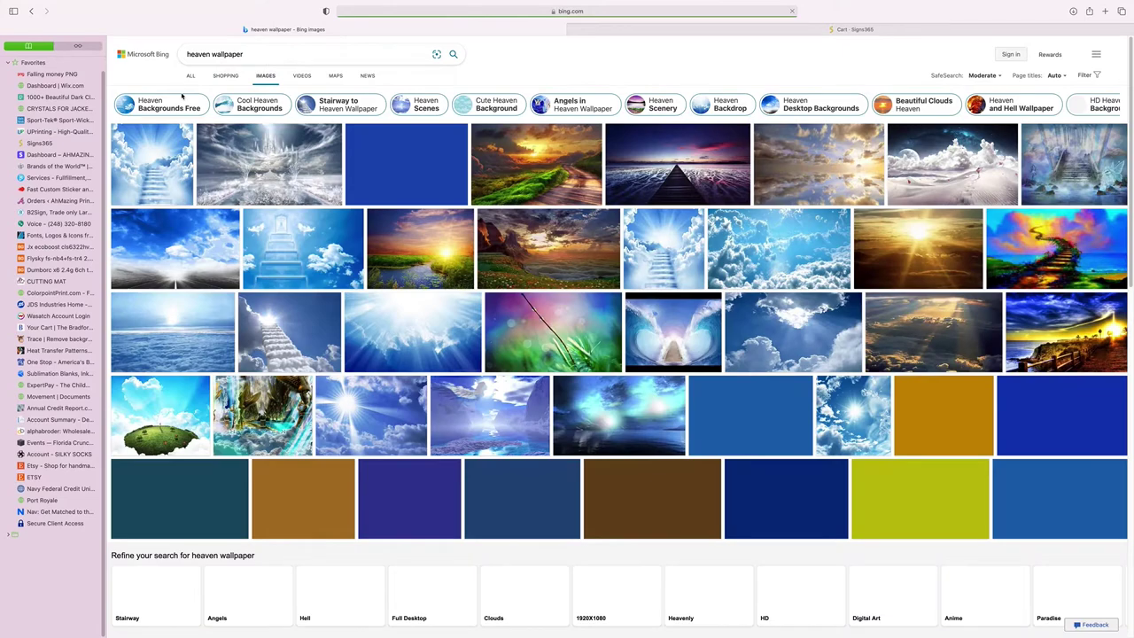
# Open the cloud stairway image in Photoshop and bring it into LARGE.psd as a new layer.
pyautogui.click(152, 161)
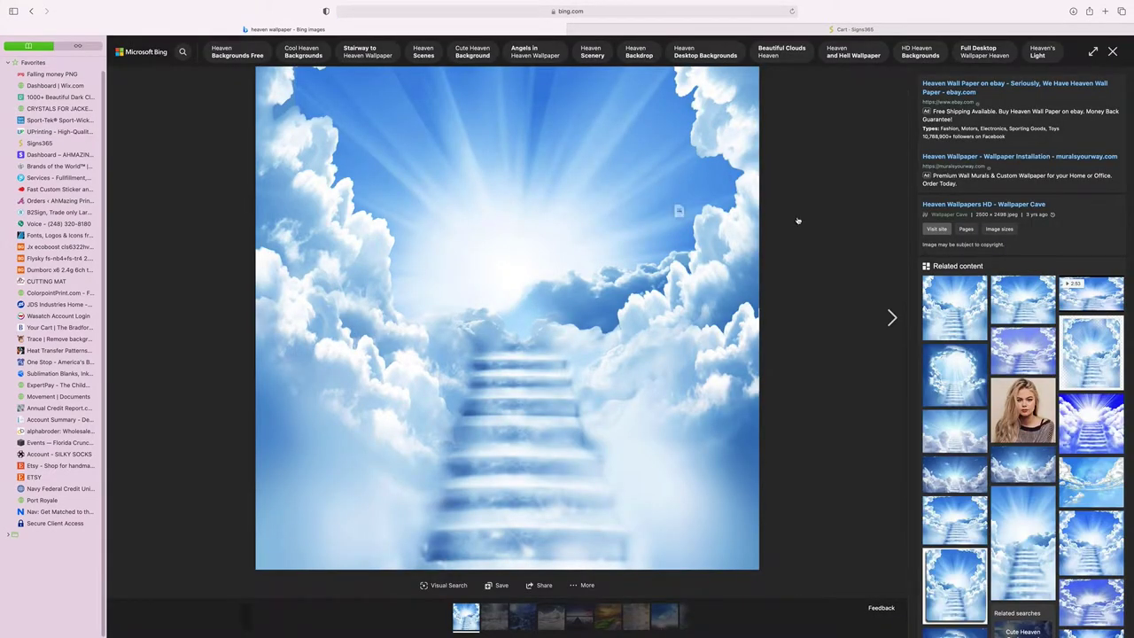
pyautogui.click(1103, 222)
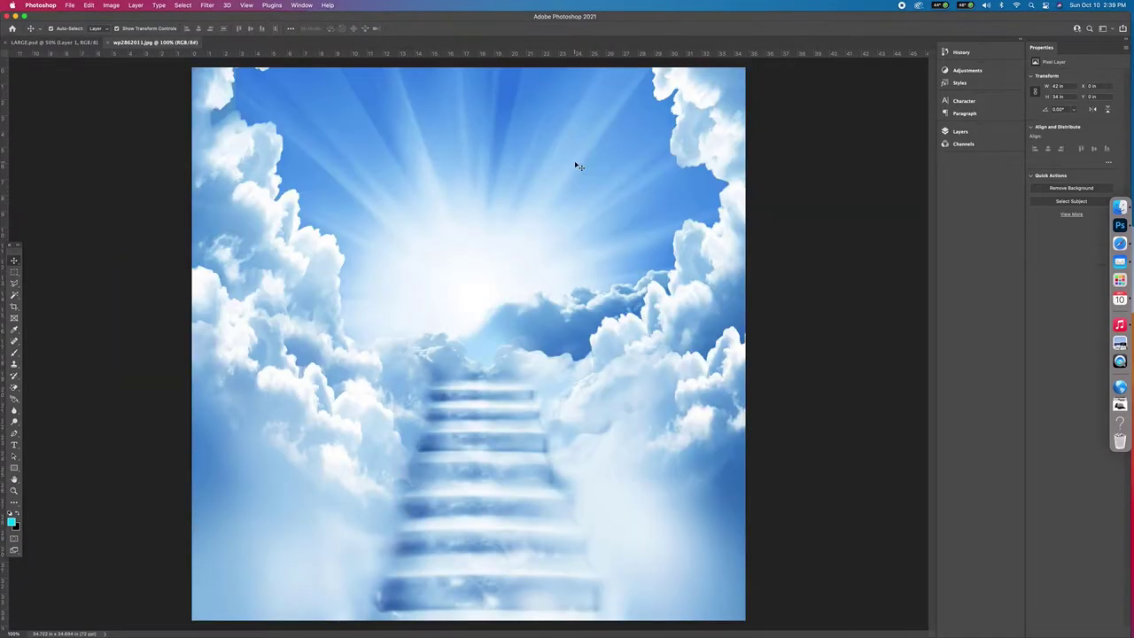
pyautogui.moveTo(559, 266); pyautogui.dragTo(49, 42)
# Position and stretch the stairway image to cover the whole canvas, about 42 in wide and 34.27 in high.
pyautogui.moveTo(486, 319); pyautogui.dragTo(494, 314)
pyautogui.moveTo(468, 186); pyautogui.dragTo(474, 70)
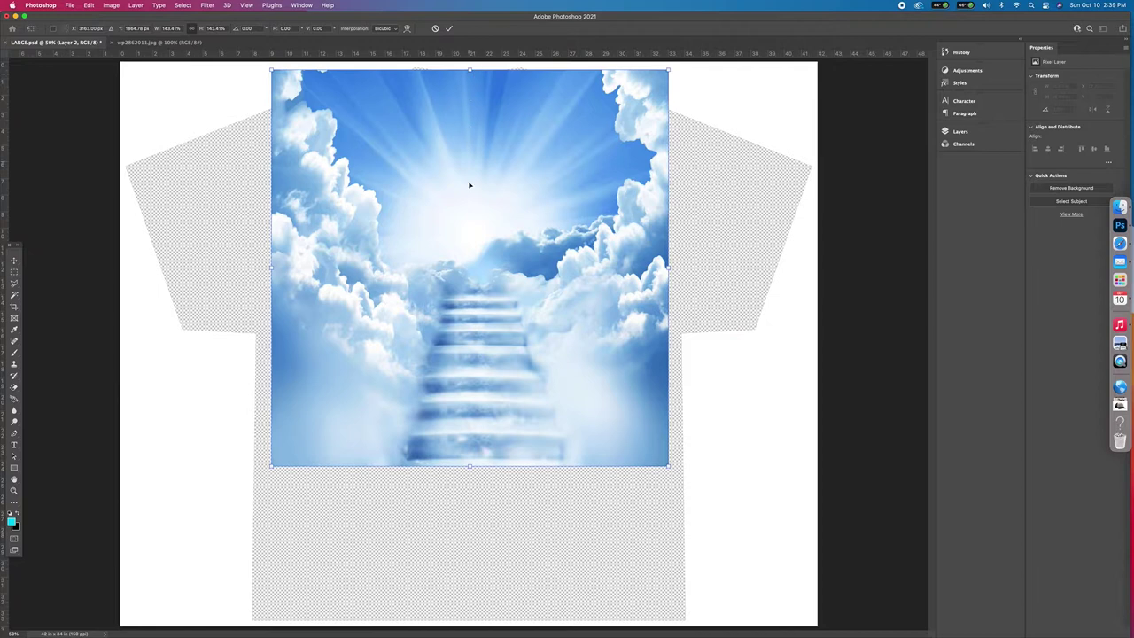
pyautogui.moveTo(472, 462); pyautogui.dragTo(470, 628)
pyautogui.moveTo(189, 350); pyautogui.dragTo(119, 350)
pyautogui.moveTo(754, 351); pyautogui.dragTo(816, 348)
pyautogui.moveTo(470, 69); pyautogui.dragTo(469, 60)
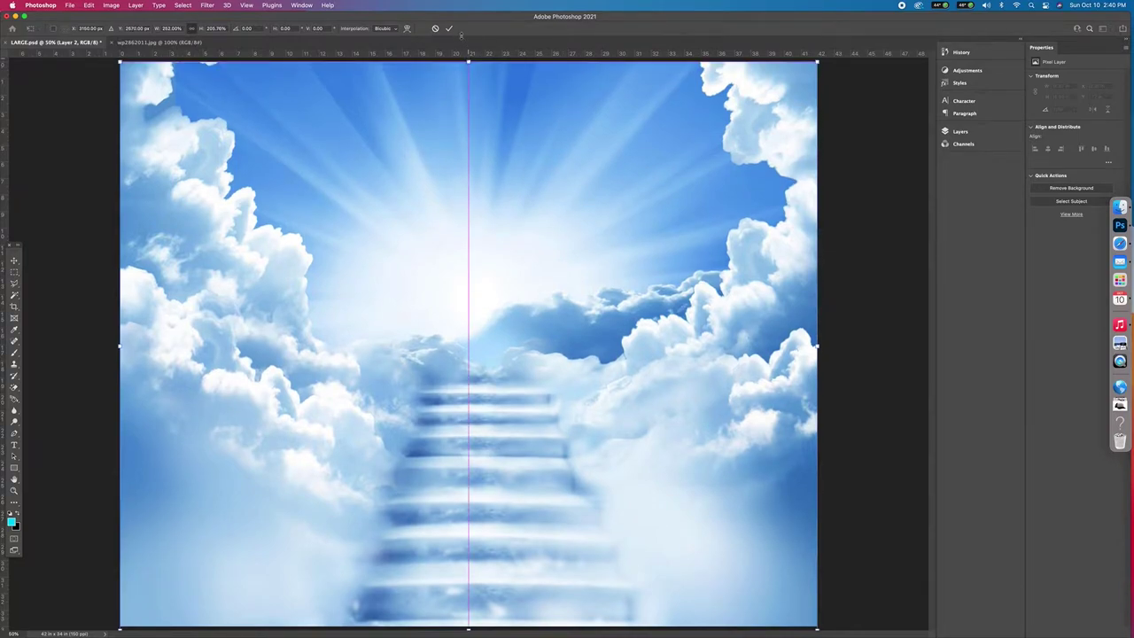
pyautogui.press('Return')
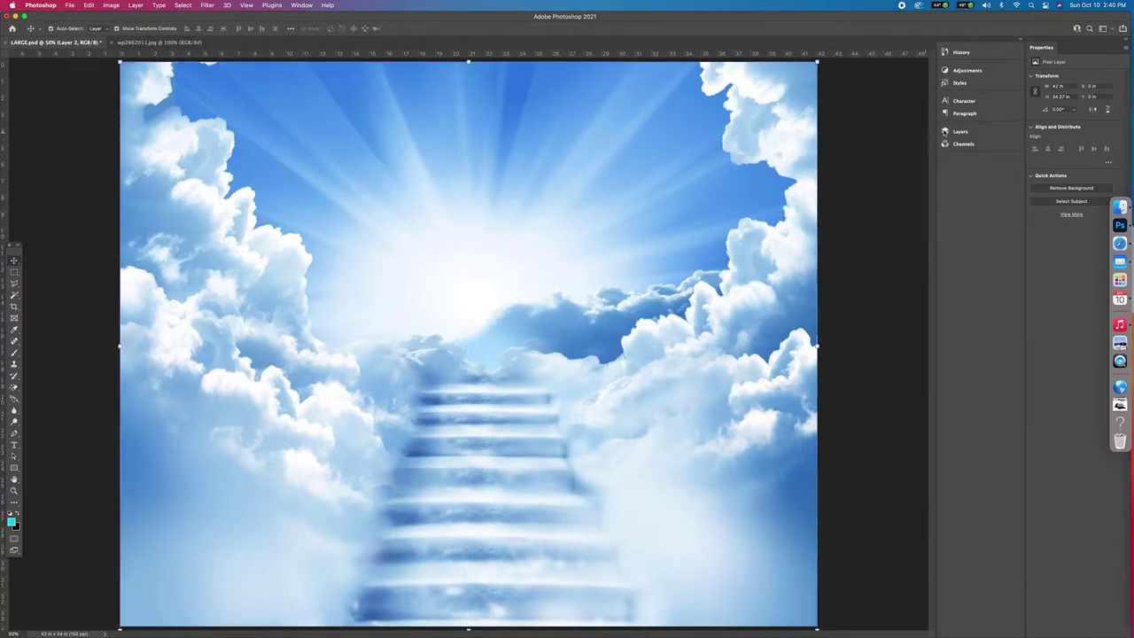
# Move the stairway image layer below the white shirt template layer.
pyautogui.click(960, 131)
pyautogui.click(895, 217)
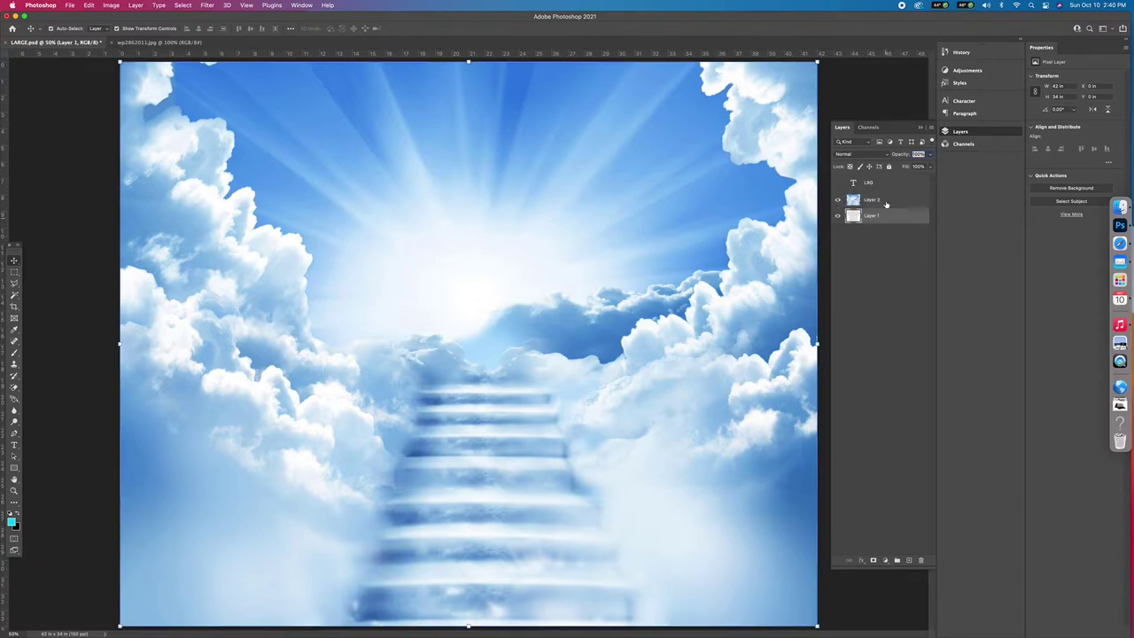
pyautogui.click(396, 159)
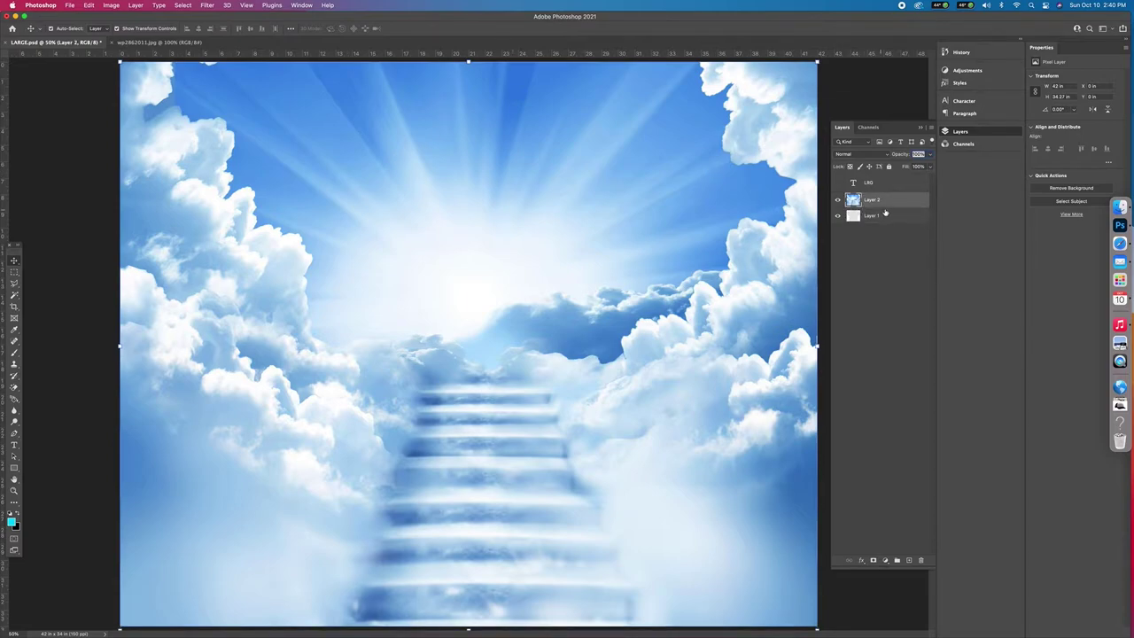
pyautogui.press('super+bracketleft')
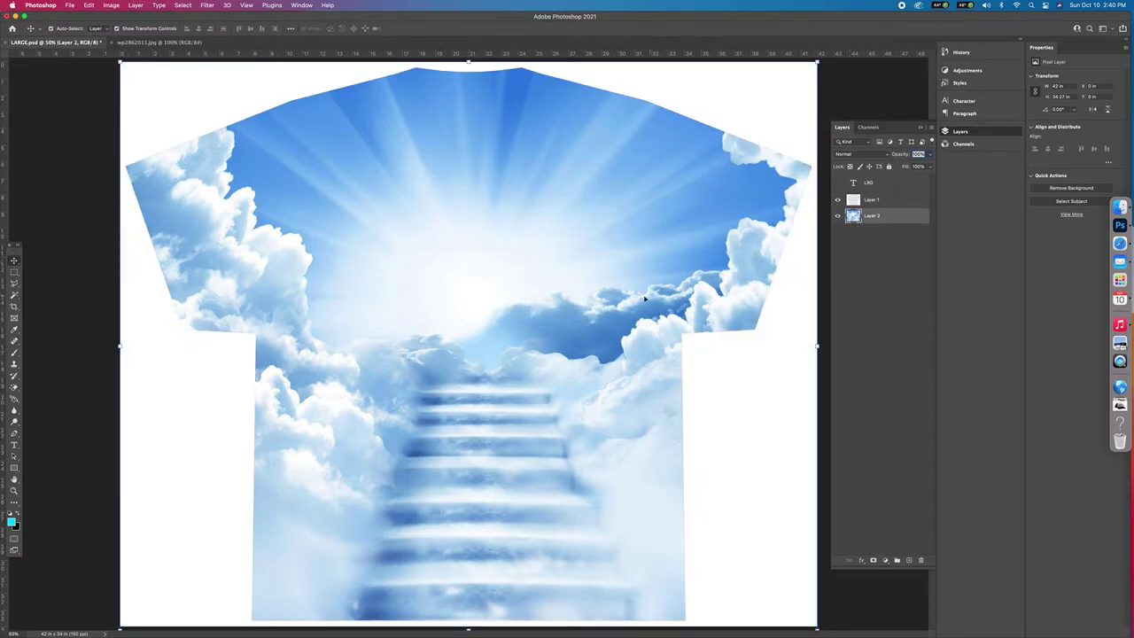
# Switch to Safari and search Bing Images for "DOVE PNG".
pyautogui.click(1099, 246)
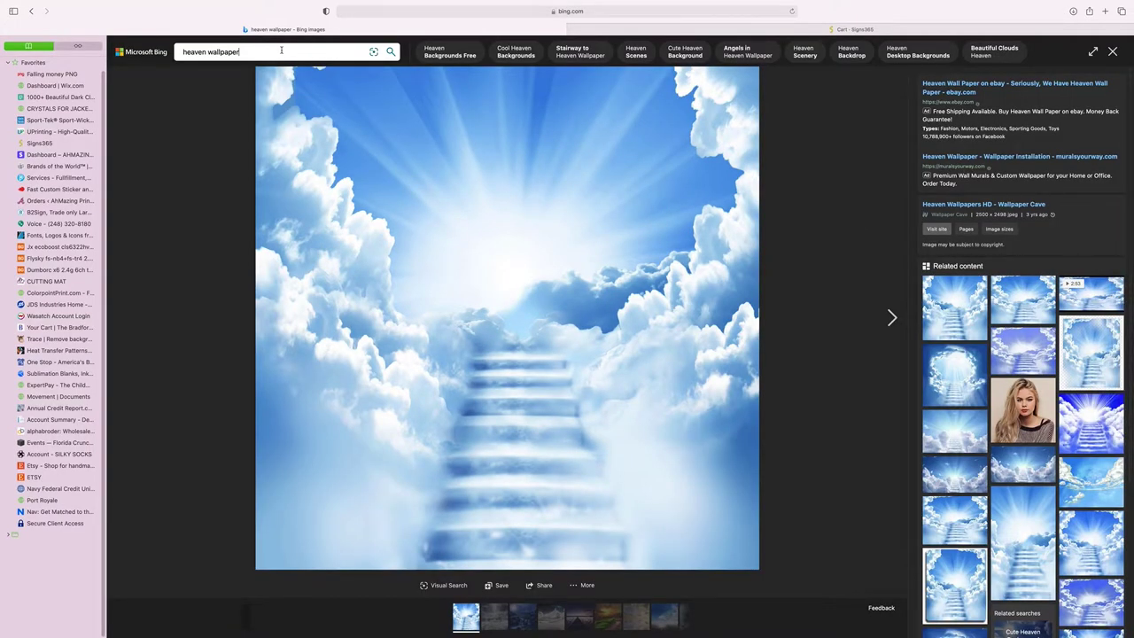
pyautogui.tripleClick(267, 54)
pyautogui.write('DOVE PNG')
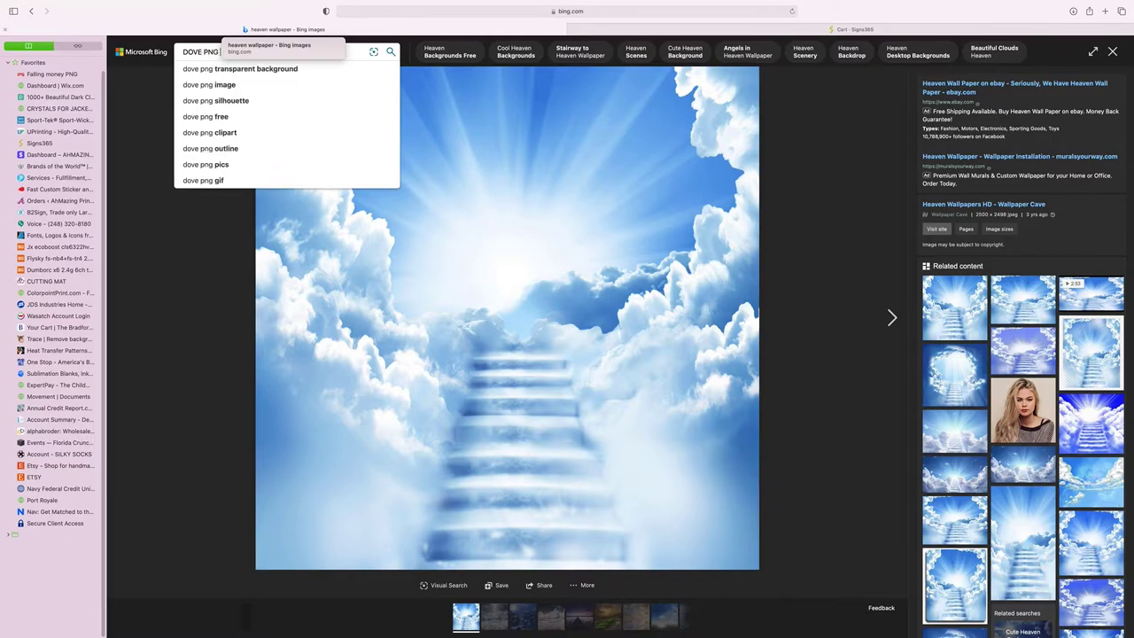
pyautogui.press('Return')
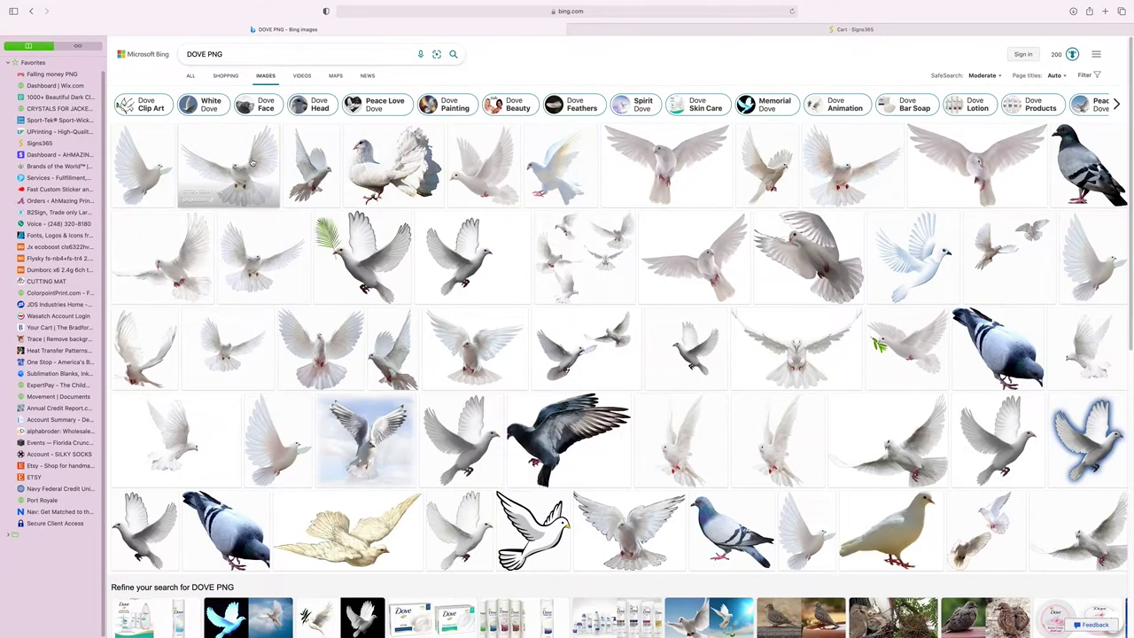
# Open the white flying dove image in Photoshop and bring it into LARGE.psd above the stairway layer.
pyautogui.click(251, 162)
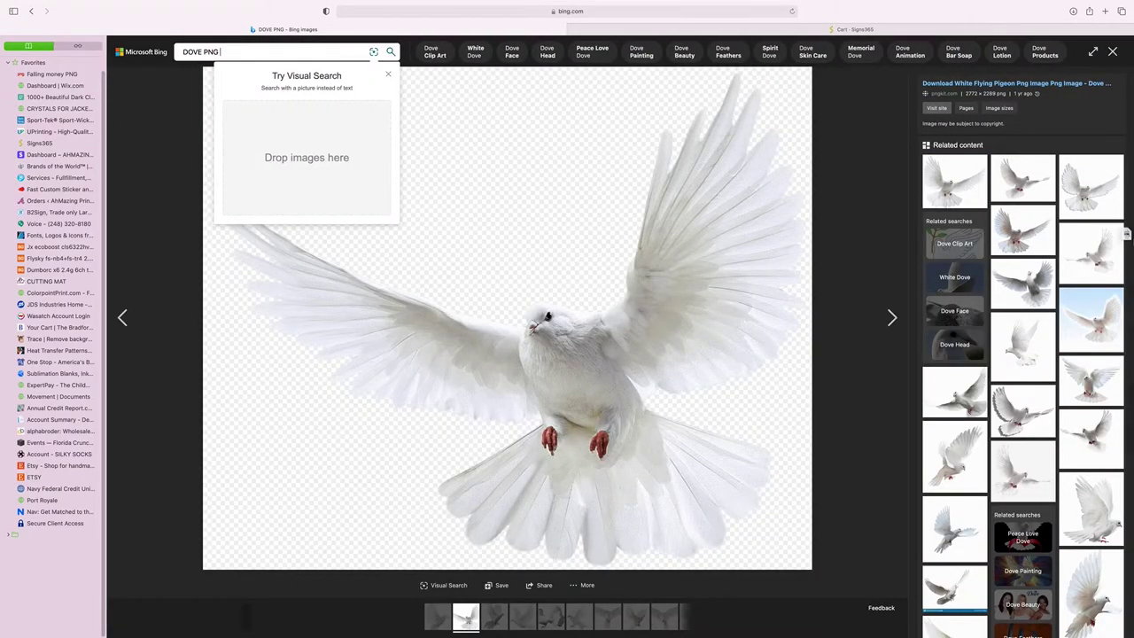
pyautogui.click(1097, 237)
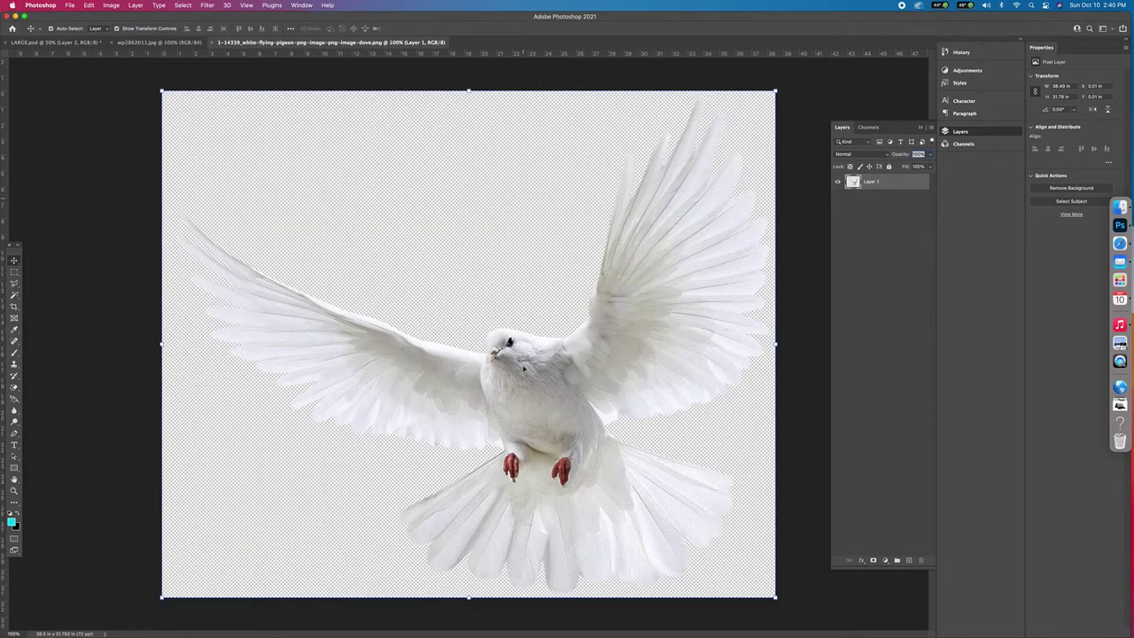
pyautogui.moveTo(523, 368); pyautogui.dragTo(194, 137)
# Scale the dove down to about 9.77 by 8.07 in and place it in the shirt's upper left area.
pyautogui.moveTo(357, 266); pyautogui.dragTo(385, 263)
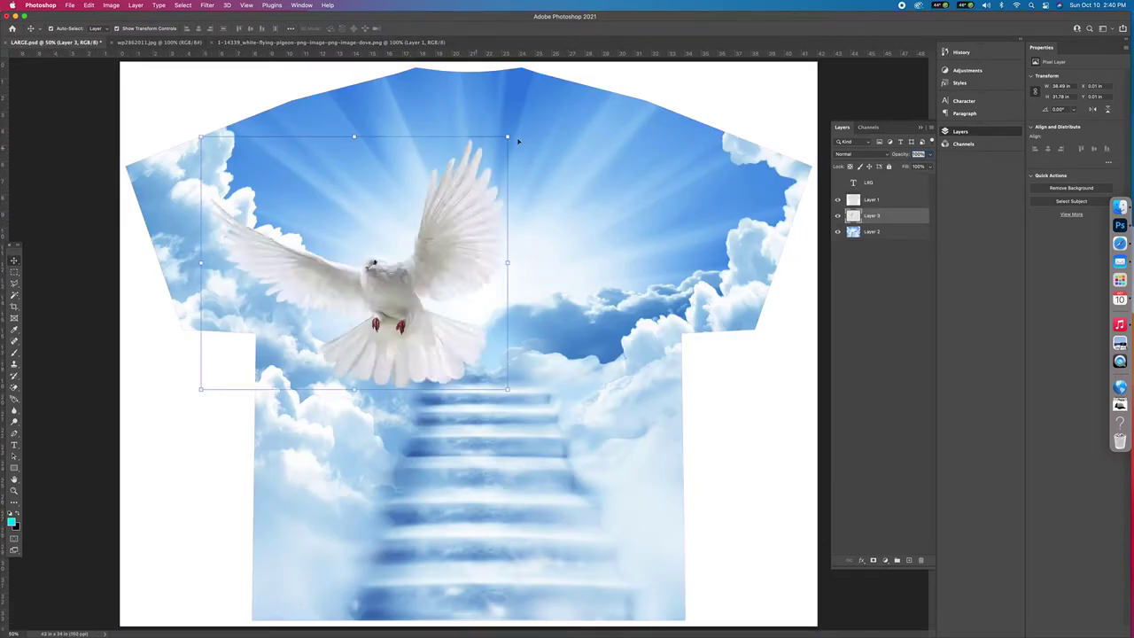
pyautogui.moveTo(506, 135); pyautogui.dragTo(383, 169)
pyautogui.click(450, 28)
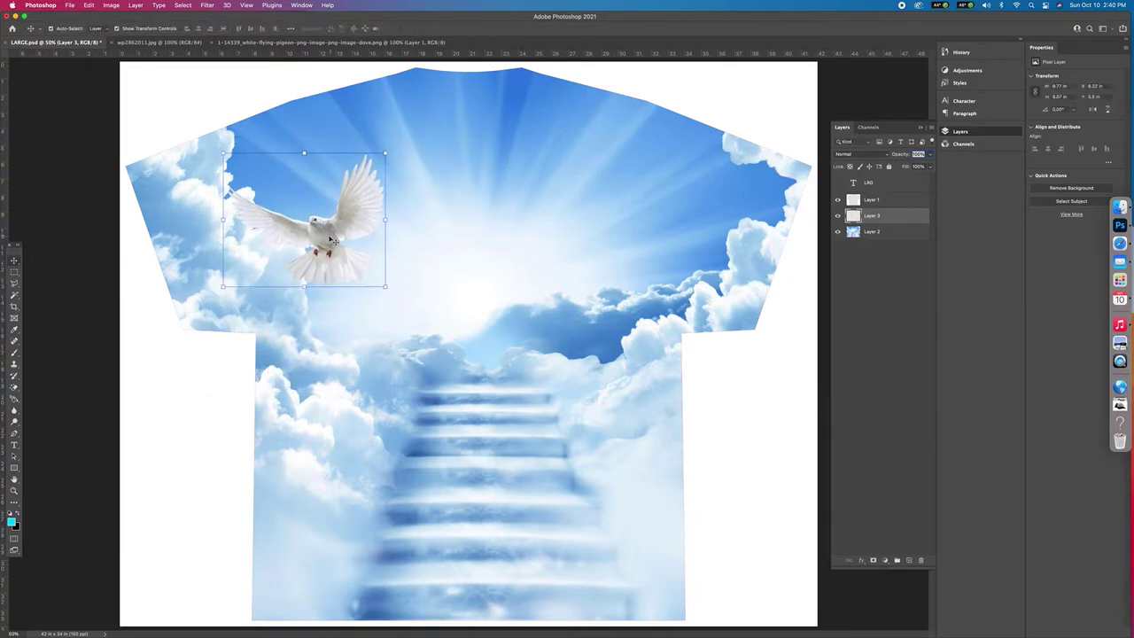
# Duplicate the dove onto the shirt's upper right area and flip the copy horizontally.
pyautogui.moveTo(343, 208); pyautogui.dragTo(649, 206)
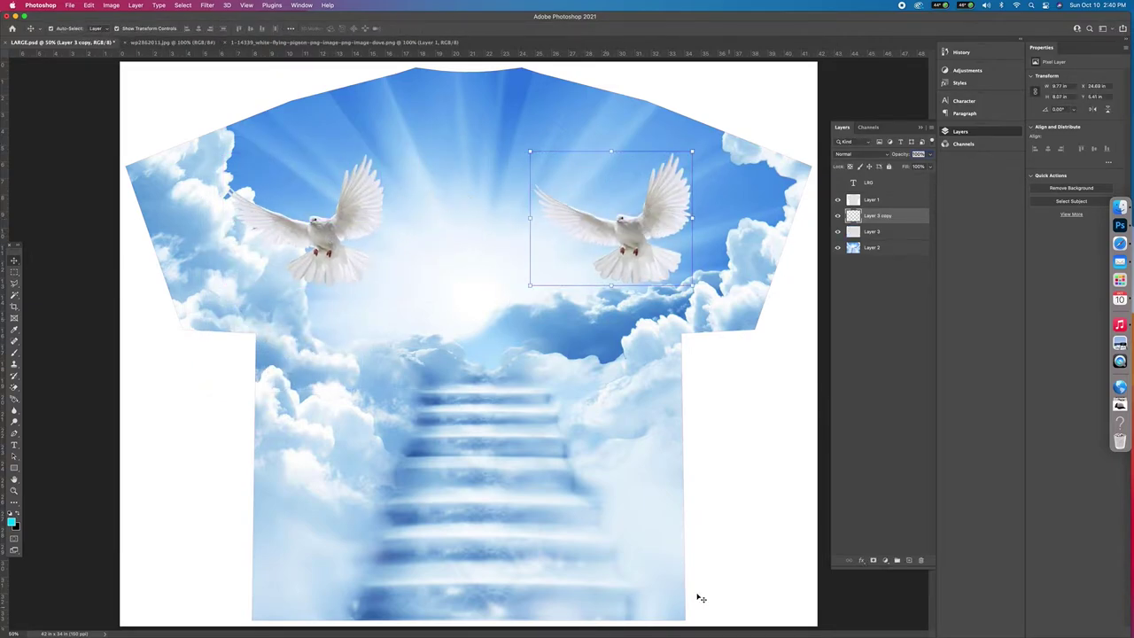
pyautogui.click(88, 5)
pyautogui.moveTo(116, 203)
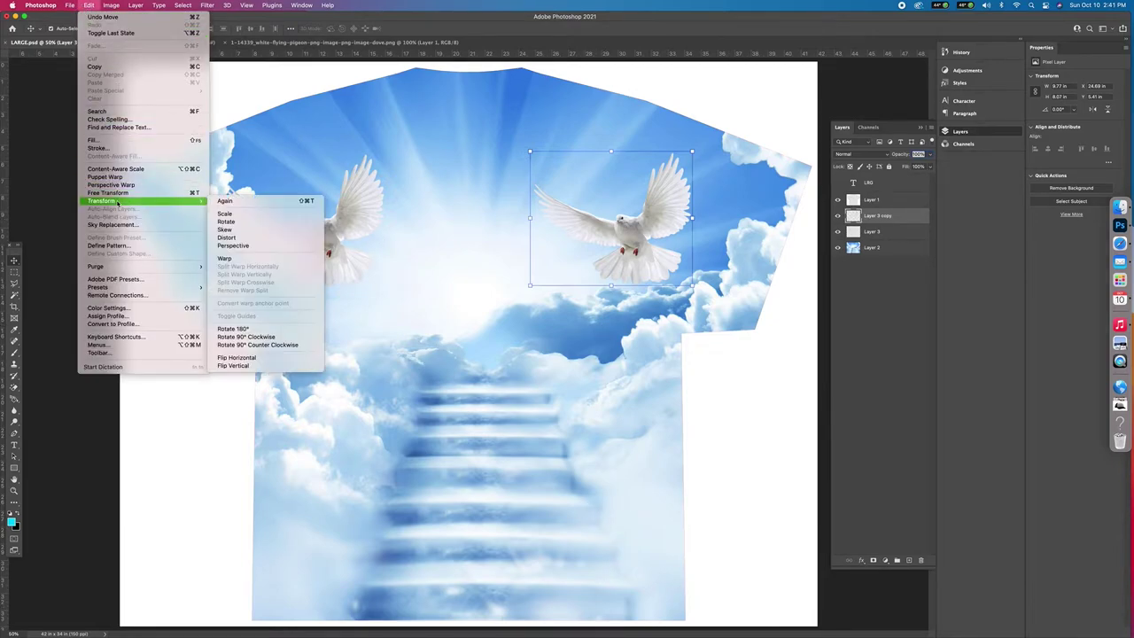
pyautogui.click(239, 358)
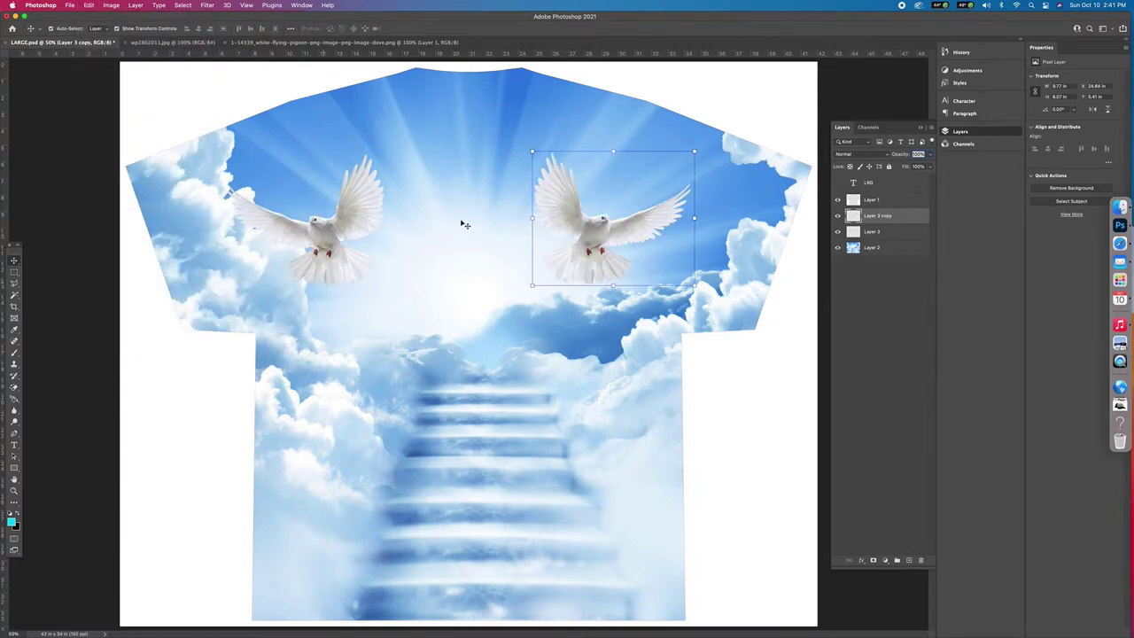
# Shift both doves slightly outward and down so they sit level on either side of the sunburst.
pyautogui.moveTo(548, 222); pyautogui.dragTo(573, 231)
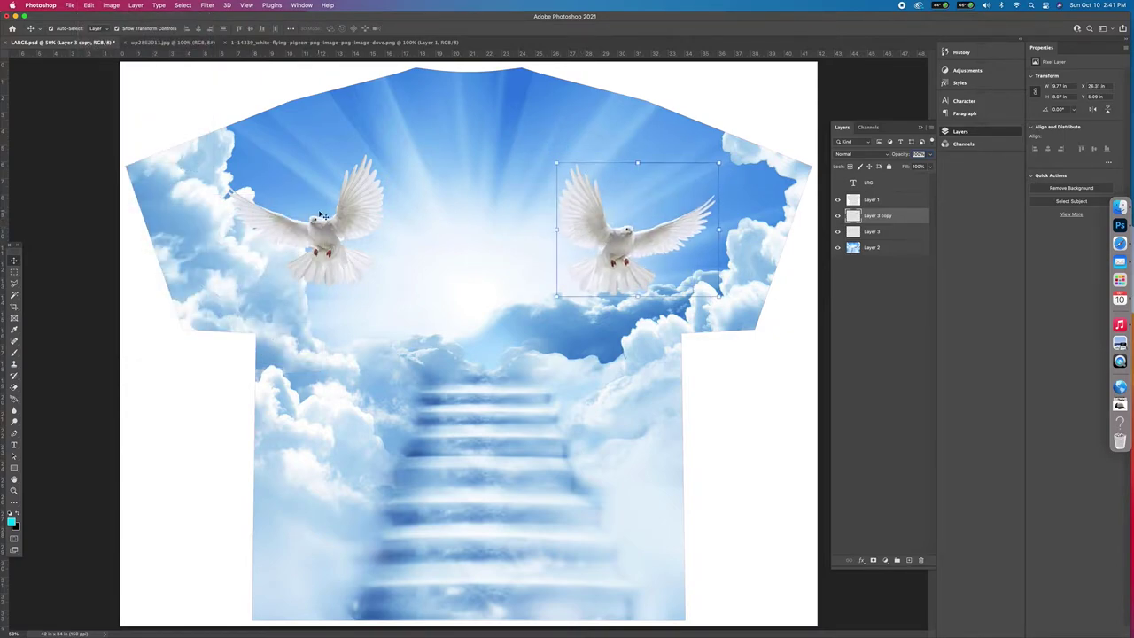
pyautogui.click(344, 219)
pyautogui.moveTo(344, 219); pyautogui.dragTo(331, 228)
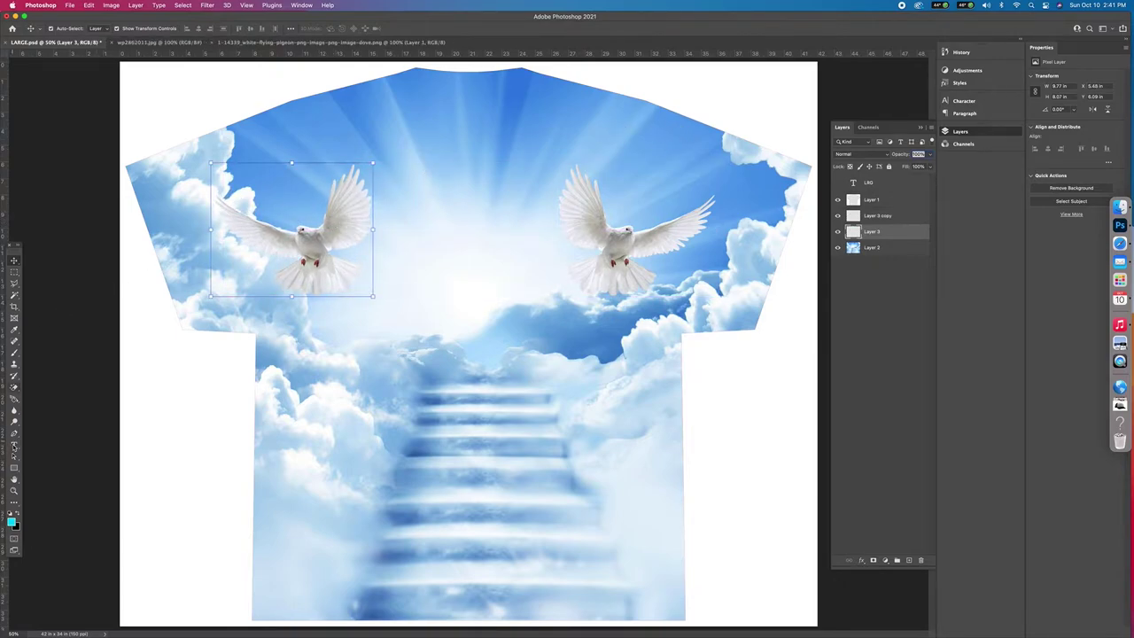
# Add a text layer reading "Grandma" in the Amarillo font over the stairs.
pyautogui.click(13, 446)
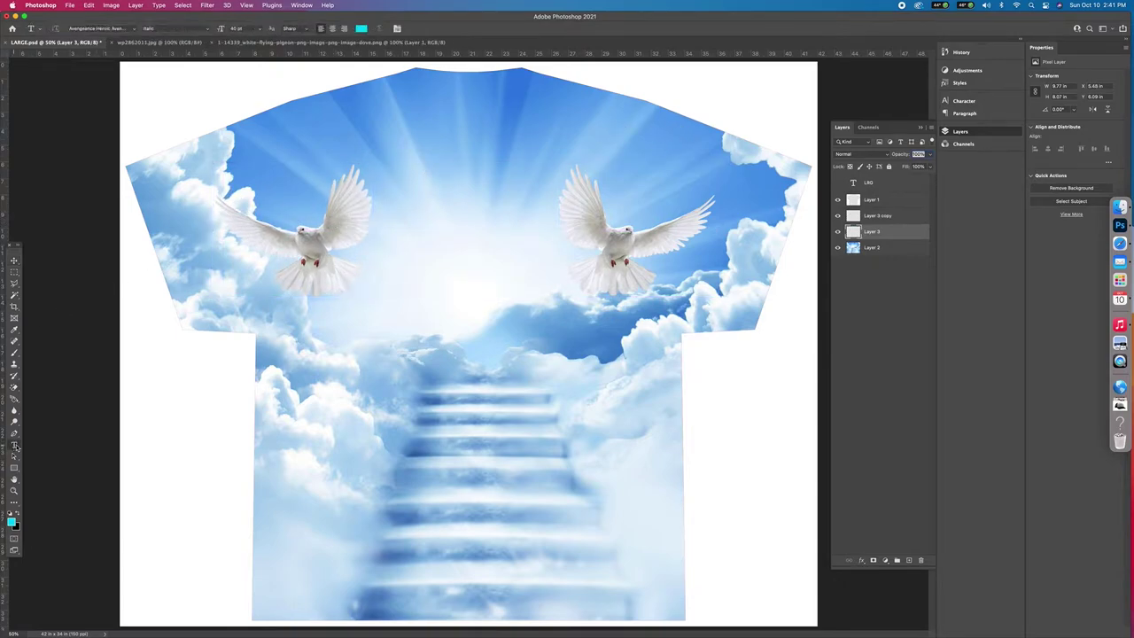
pyautogui.click(379, 411)
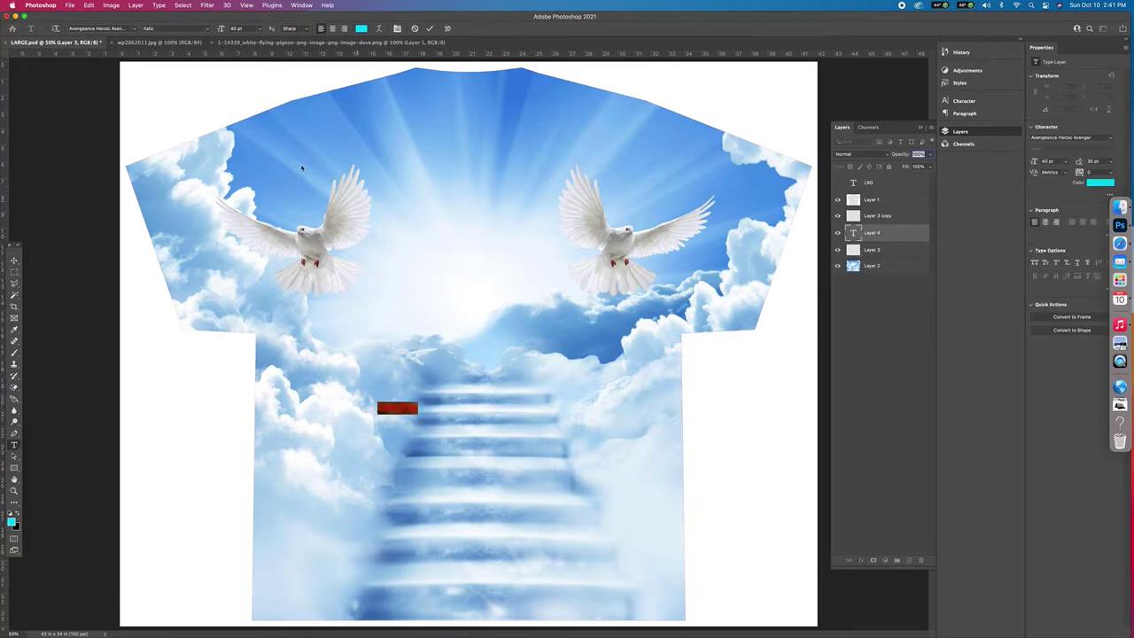
pyautogui.click(135, 28)
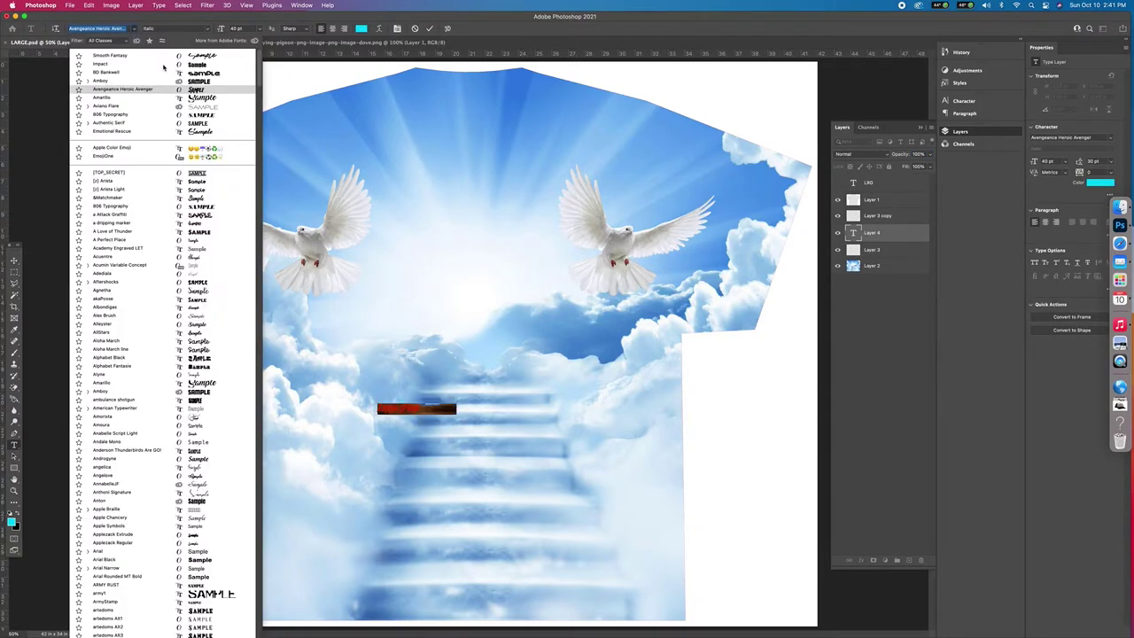
pyautogui.click(191, 99)
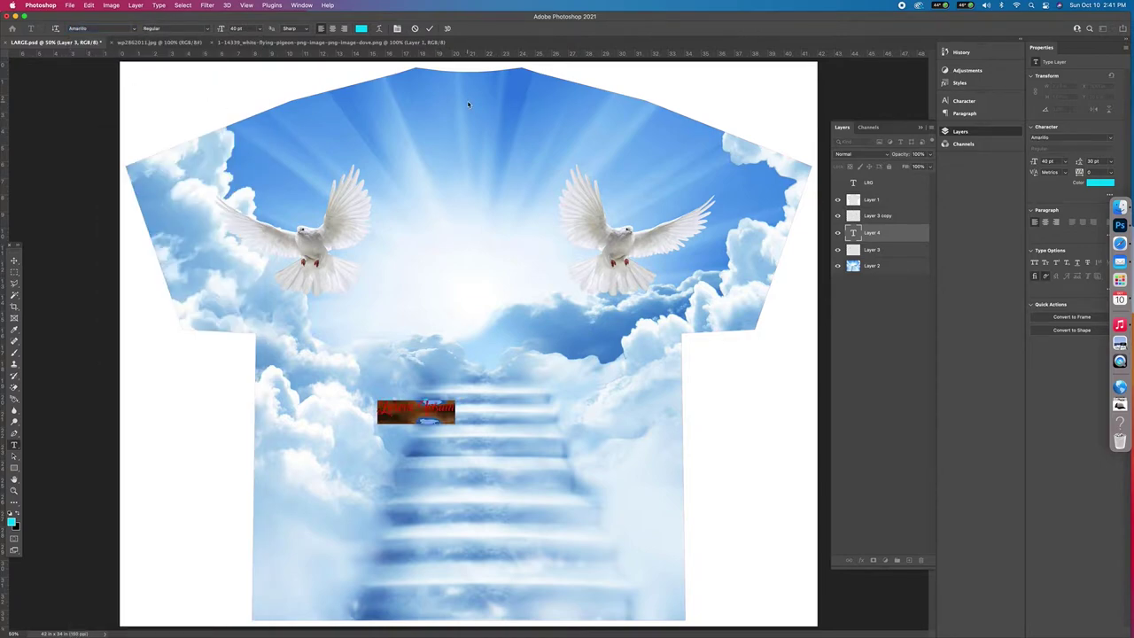
pyautogui.write('Grandma')
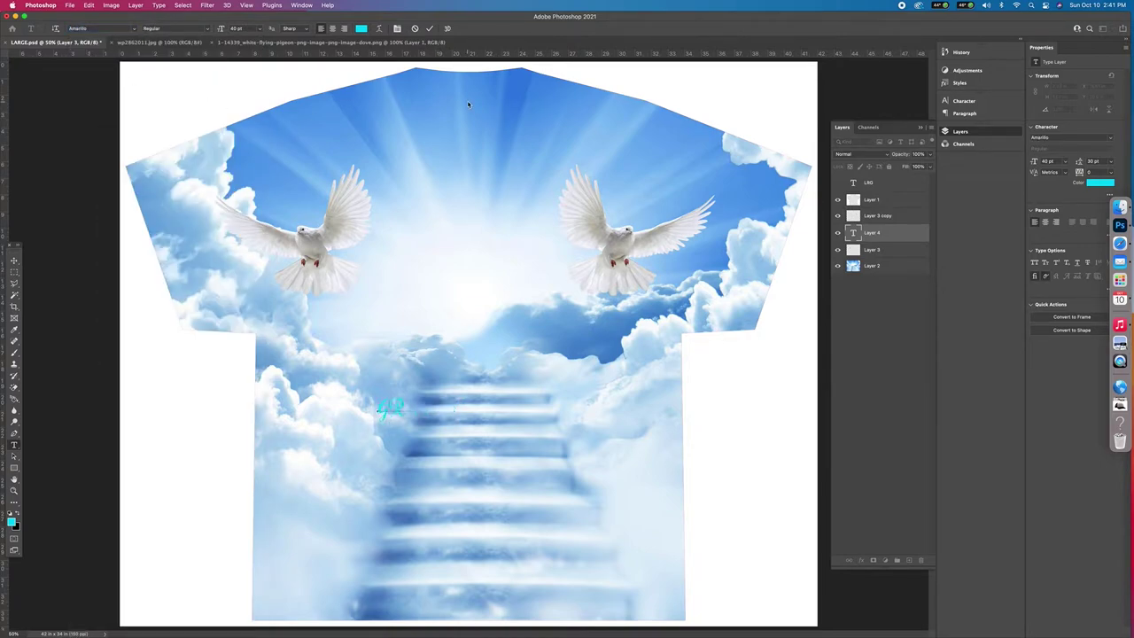
pyautogui.press('BackSpace')
pyautogui.press('BackSpace')
pyautogui.press('BackSpace')
pyautogui.click(429, 29)
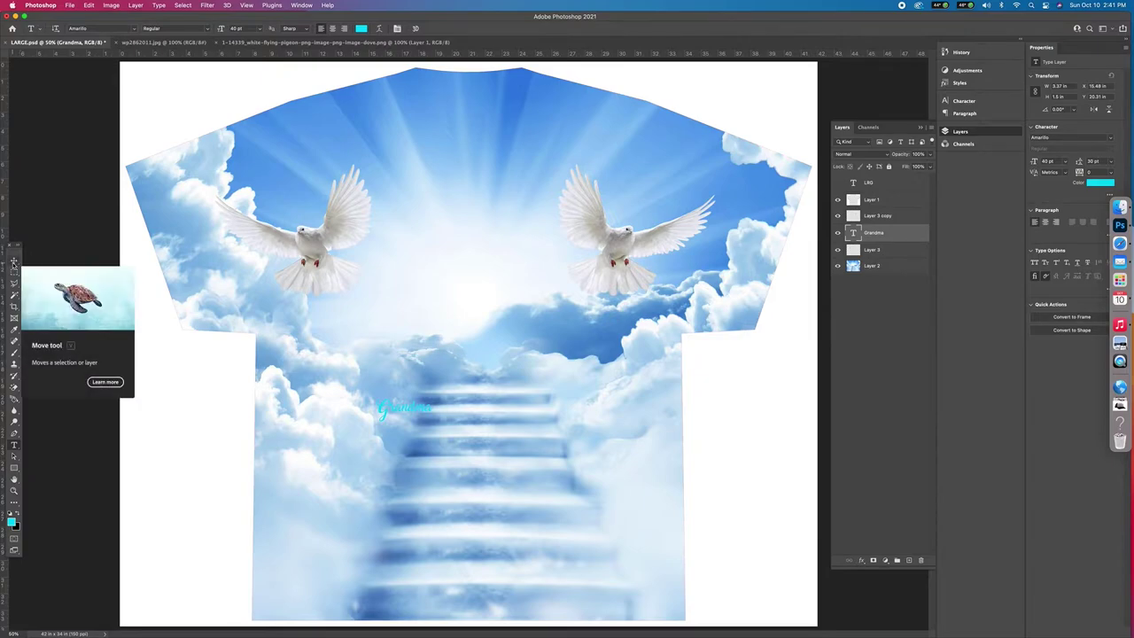
# Enlarge the "Grandma" text to about 13.25 in wide and place it over the lower stairs.
pyautogui.click(13, 262)
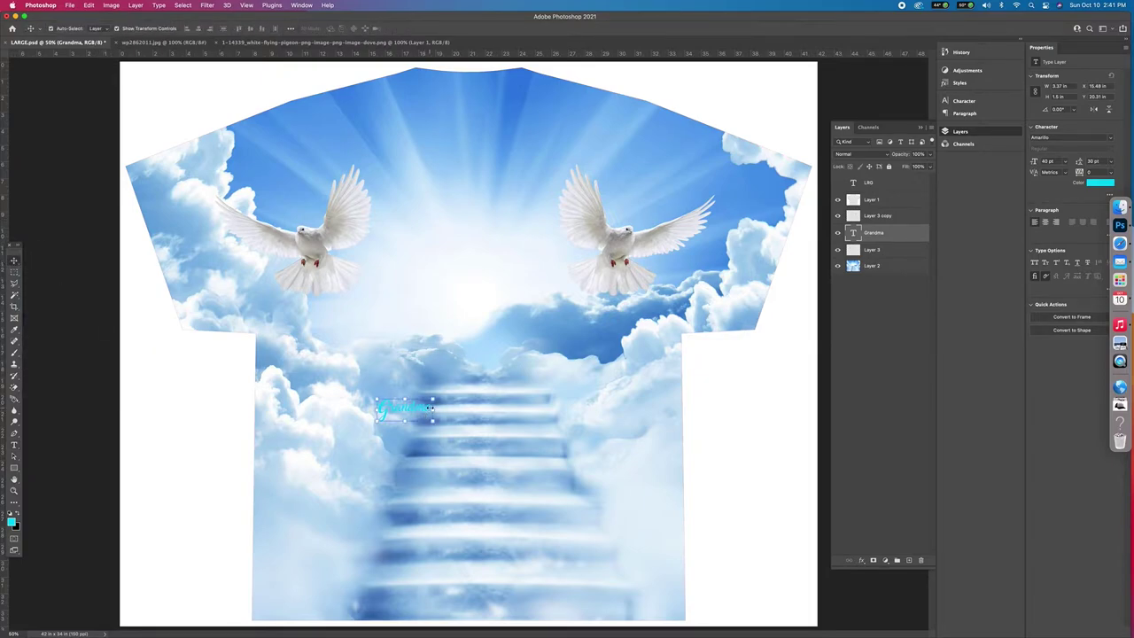
pyautogui.moveTo(433, 399); pyautogui.dragTo(596, 326)
pyautogui.click(450, 29)
pyautogui.moveTo(518, 362); pyautogui.dragTo(515, 479)
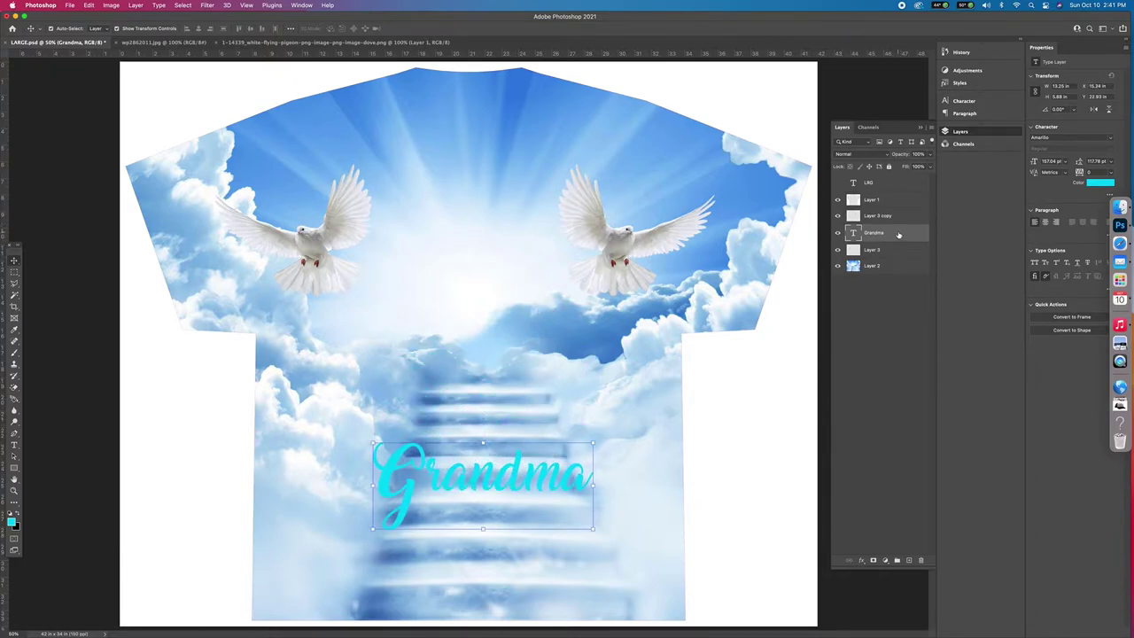
# Add a white Outer Glow effect to the "Grandma" text layer and increase the glow's size.
pyautogui.doubleClick(898, 234)
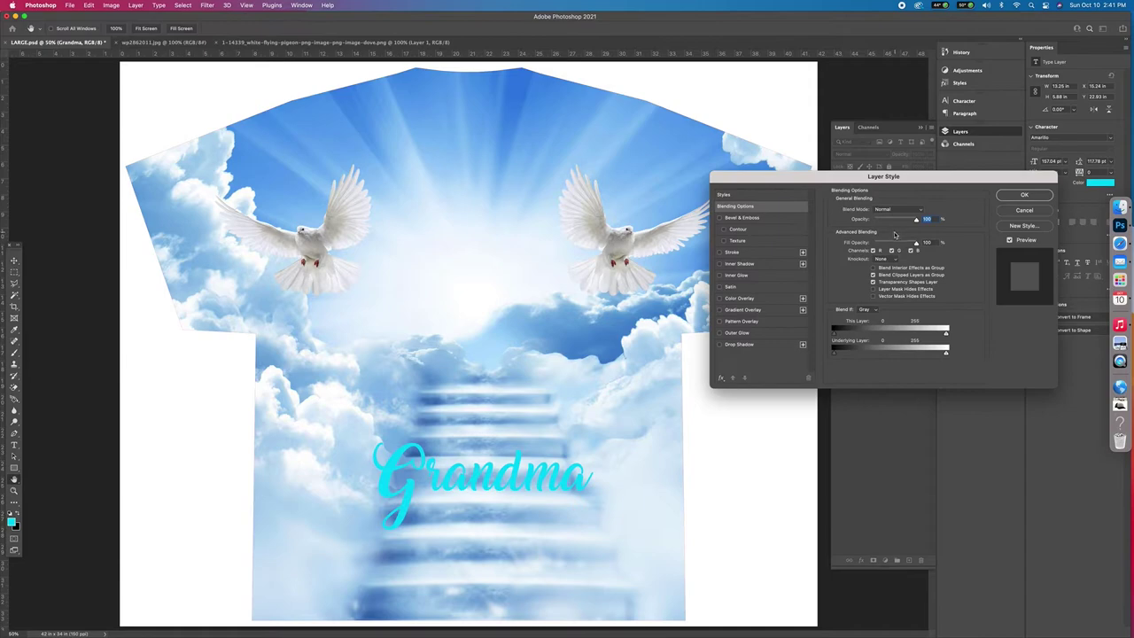
pyautogui.click(768, 334)
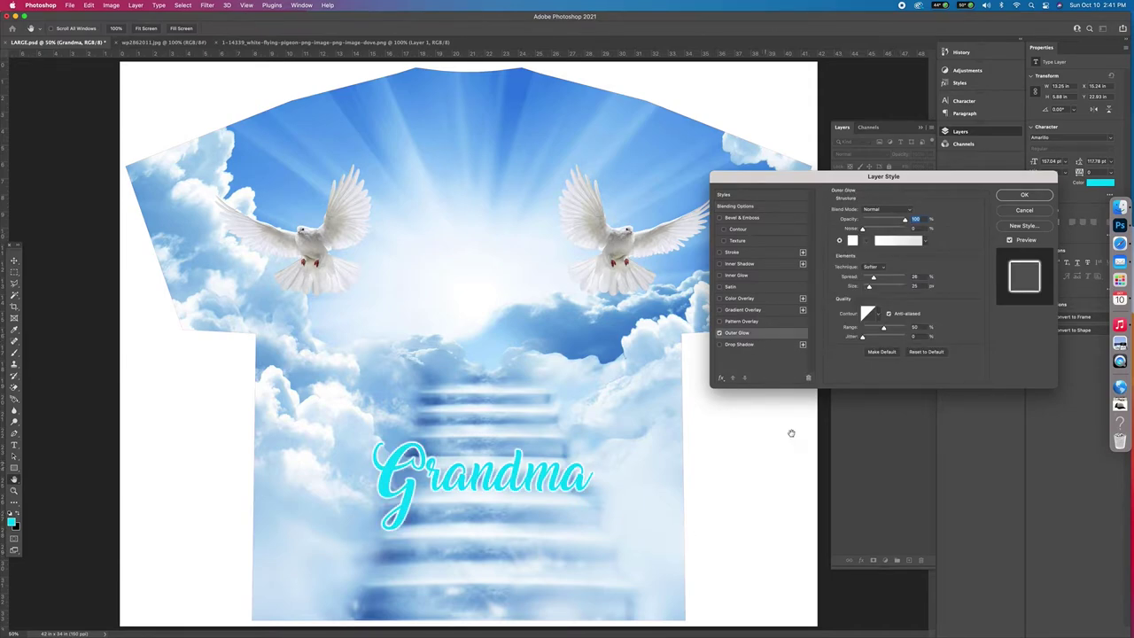
pyautogui.click(877, 288)
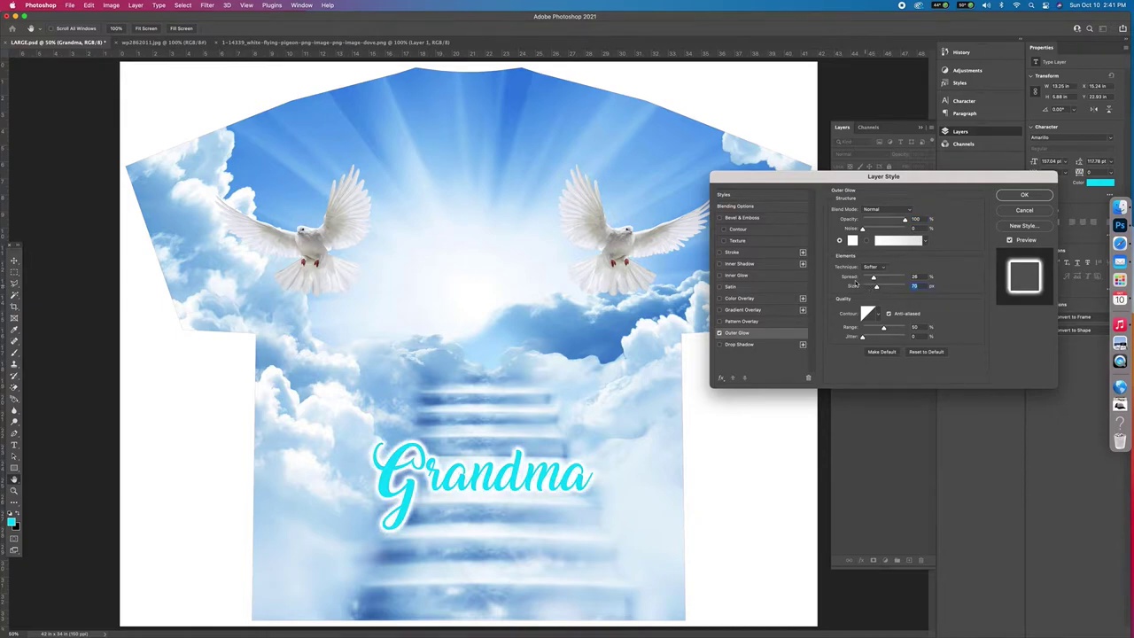
pyautogui.click(1023, 195)
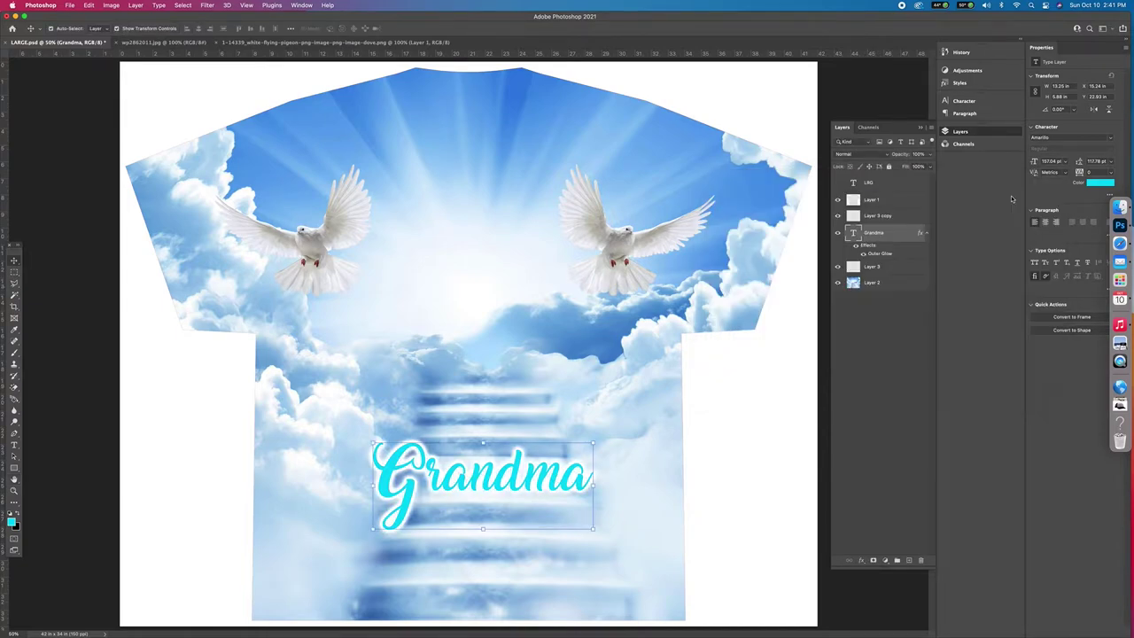
# Add a Color Overlay to the "Grandma" text in light blue 66abf0, sampled from the sky background.
pyautogui.doubleClick(906, 239)
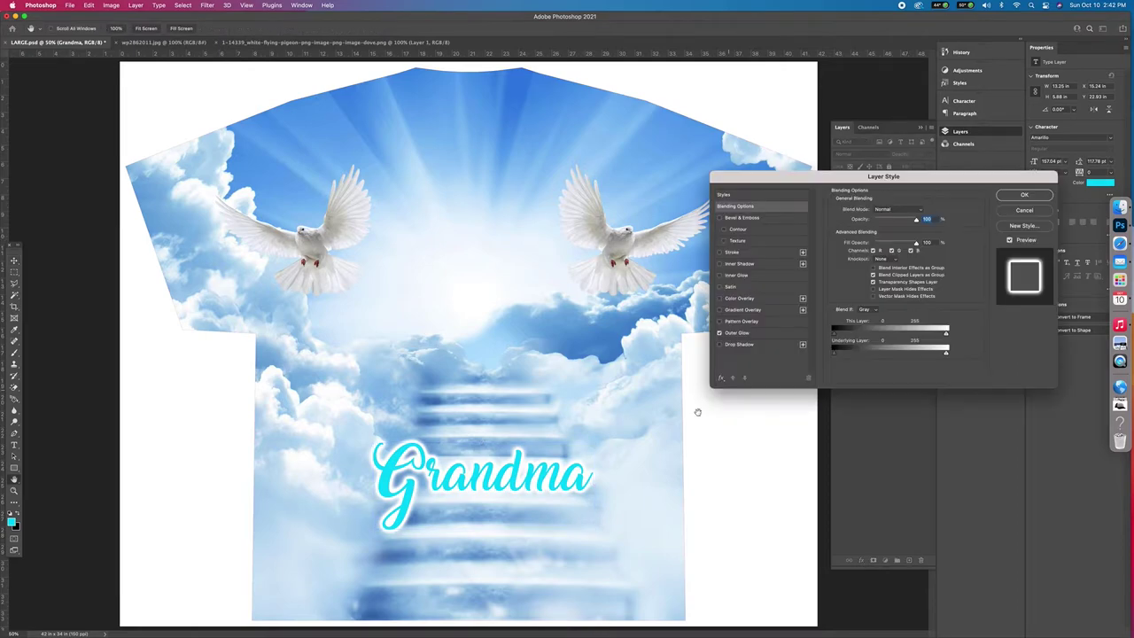
pyautogui.click(772, 299)
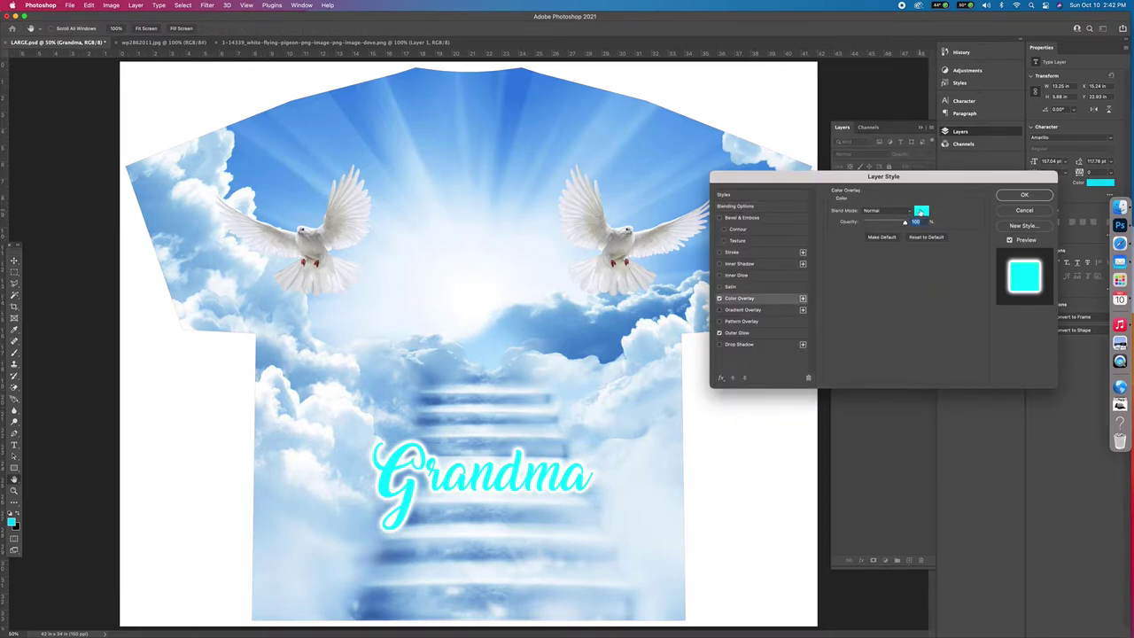
pyautogui.click(920, 211)
pyautogui.click(670, 147)
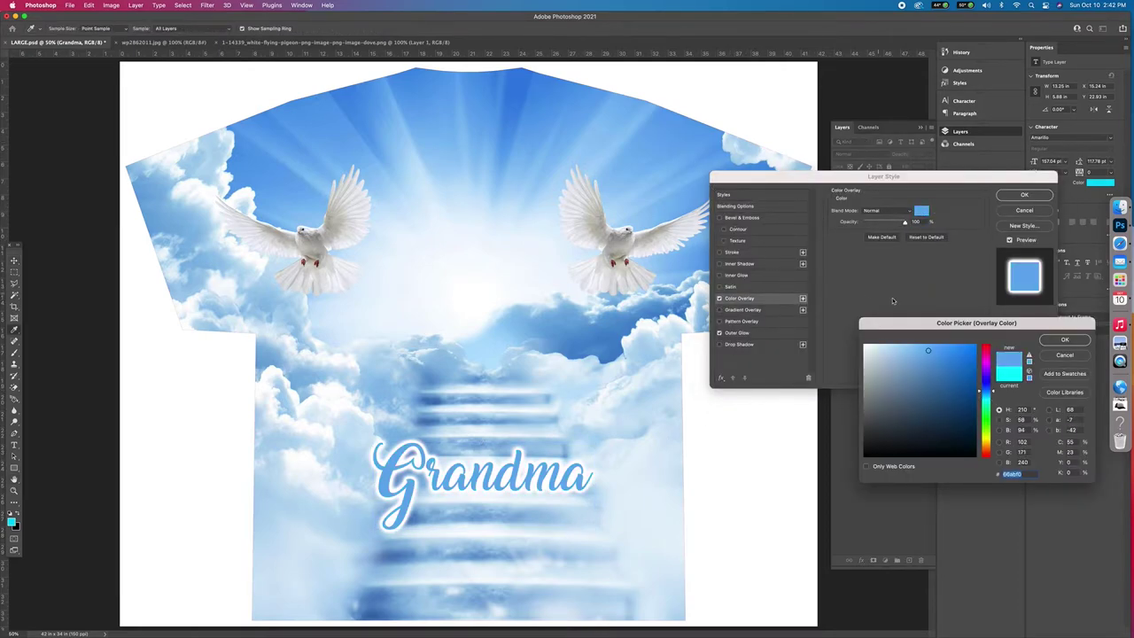
pyautogui.click(1064, 339)
pyautogui.click(1026, 196)
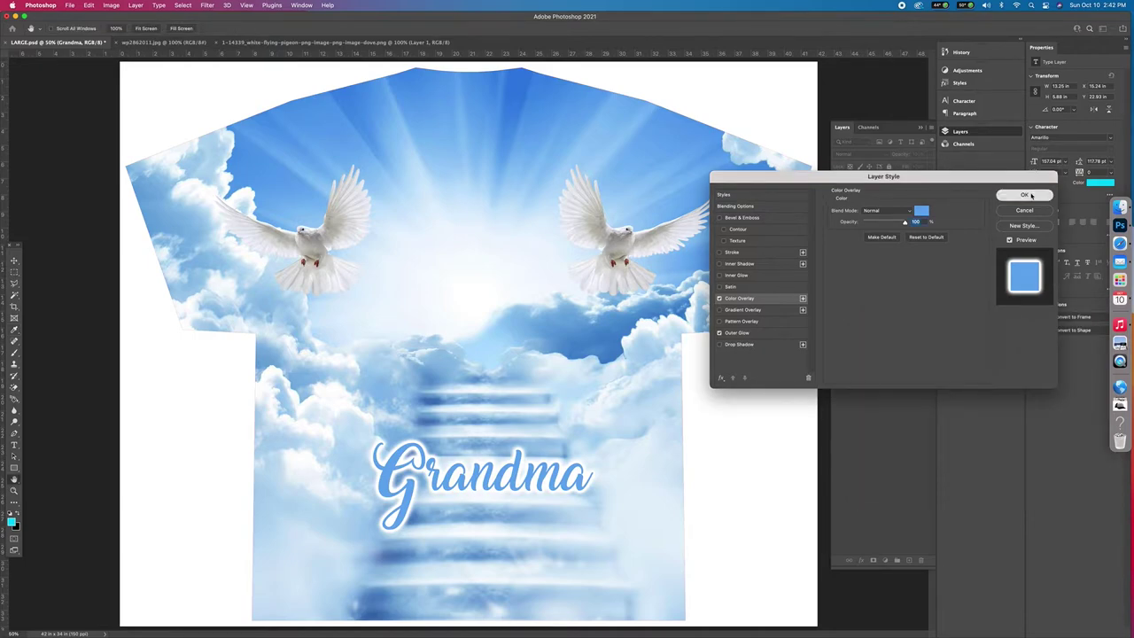
# Enlarge the "Grandma" text to about 14.74 in wide over the stairs and nudge the right dove slightly upward.
pyautogui.click(483, 442)
pyautogui.moveTo(483, 440); pyautogui.dragTo(475, 475)
pyautogui.click(449, 29)
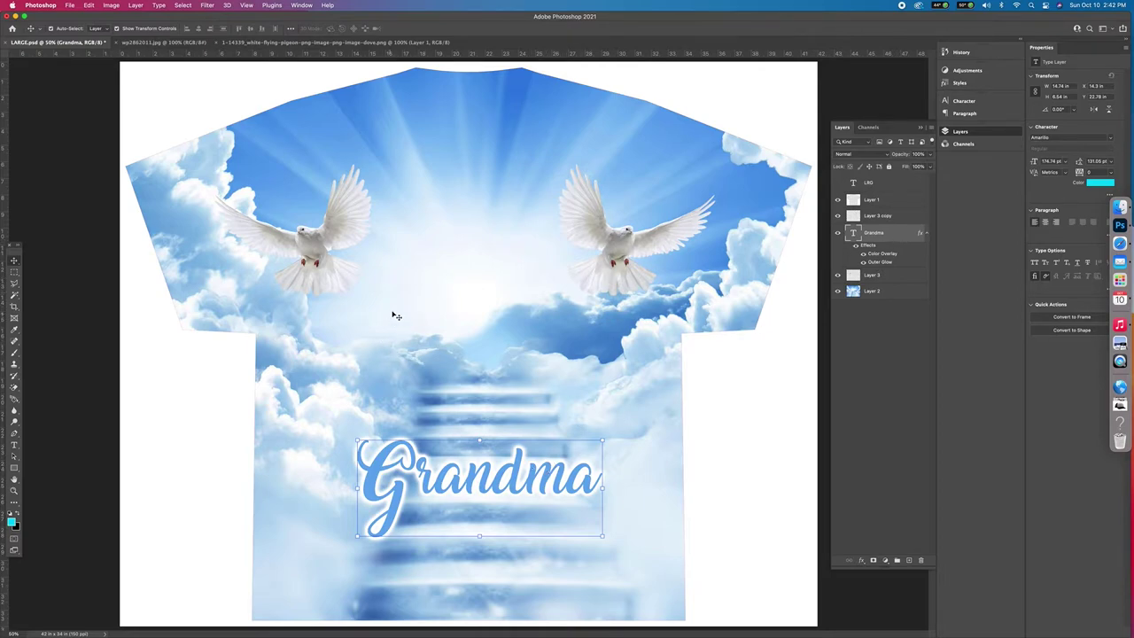
pyautogui.moveTo(612, 254); pyautogui.dragTo(623, 246)
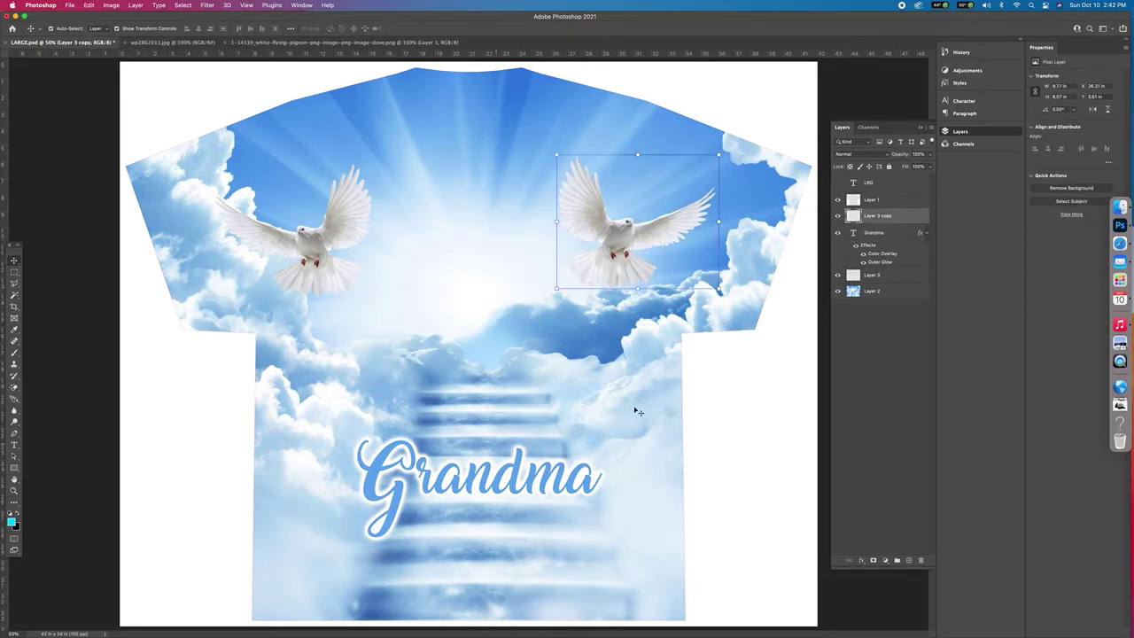
# Switch to Safari and run a web image search for "PRAYING HANDS PNG".
pyautogui.click(1102, 245)
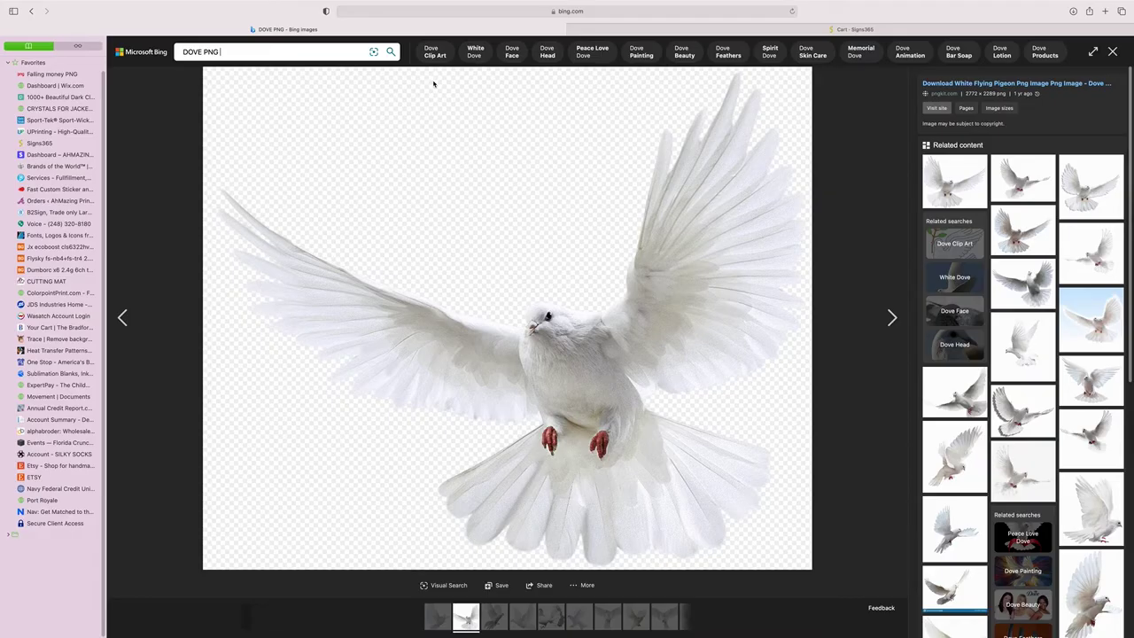
pyautogui.click(503, 22)
pyautogui.write('PRAYING HANDS PN')
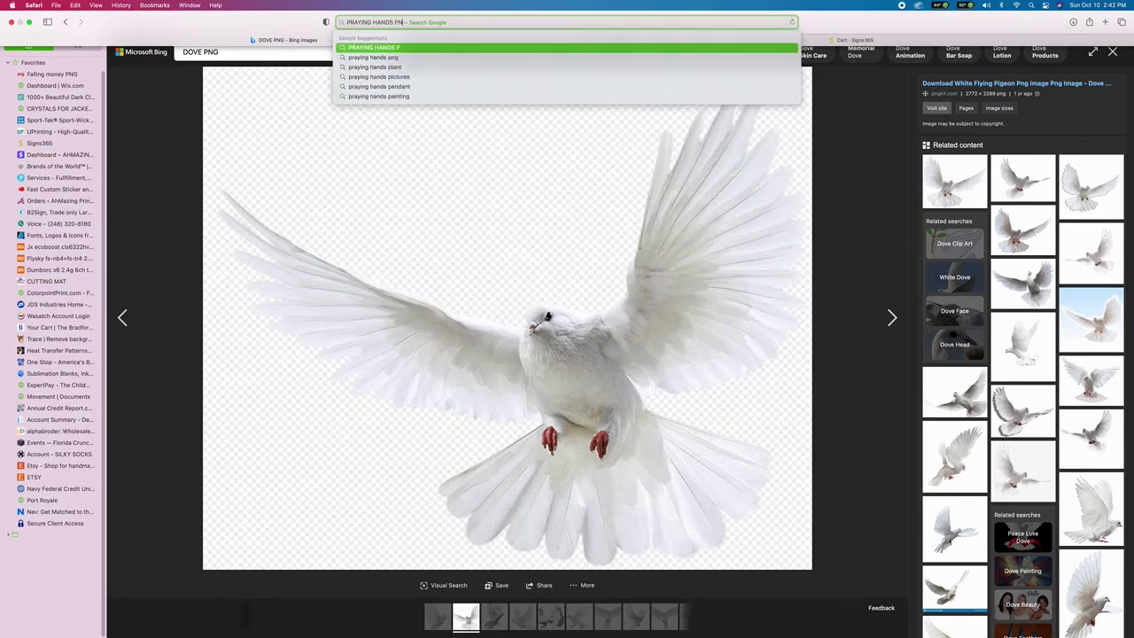
pyautogui.write('G')
pyautogui.press('Return')
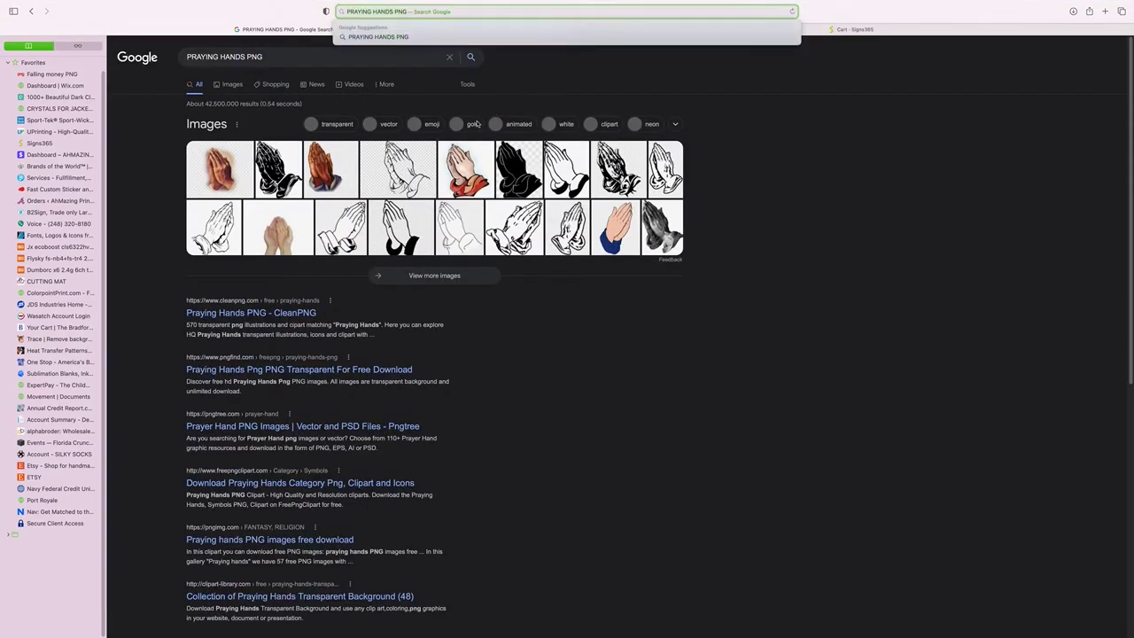
pyautogui.press('Return')
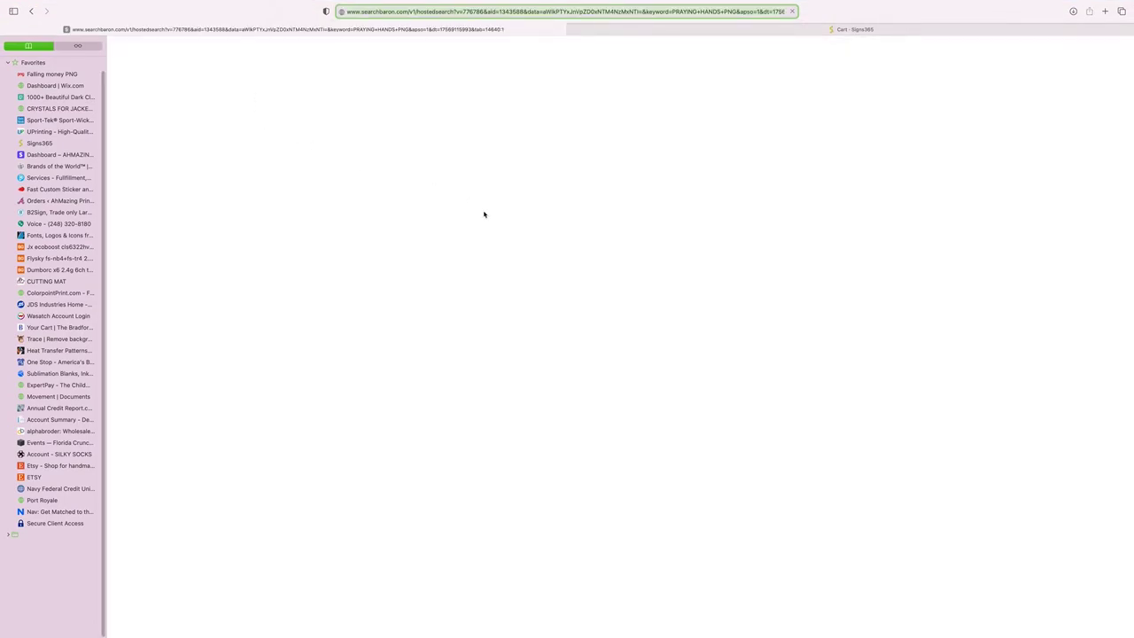
pyautogui.click(217, 81)
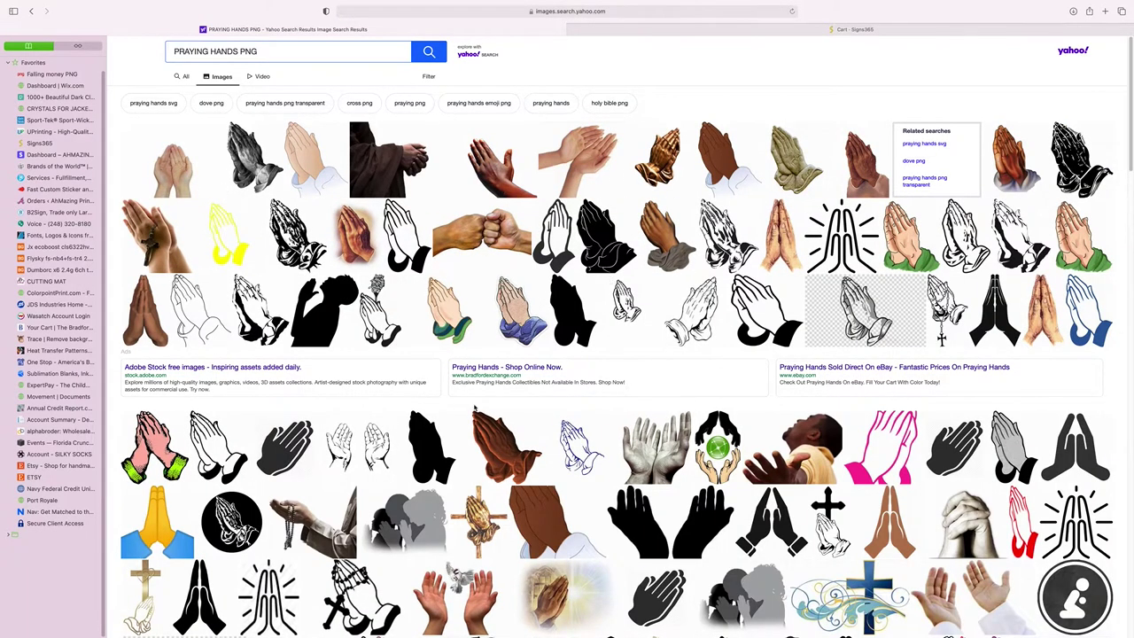
# Look through the praying hands images and bring the black-and-white engraved one from pngimg.com into Photoshop as its own document.
pyautogui.scroll(-4, 551, 417)
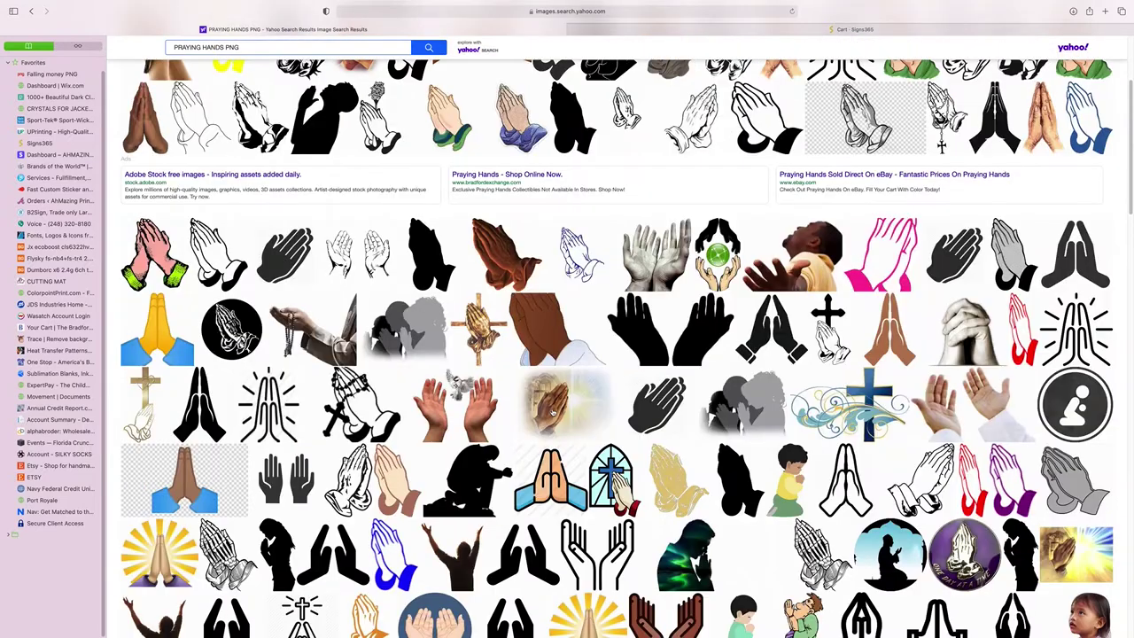
pyautogui.scroll(-8, 551, 412)
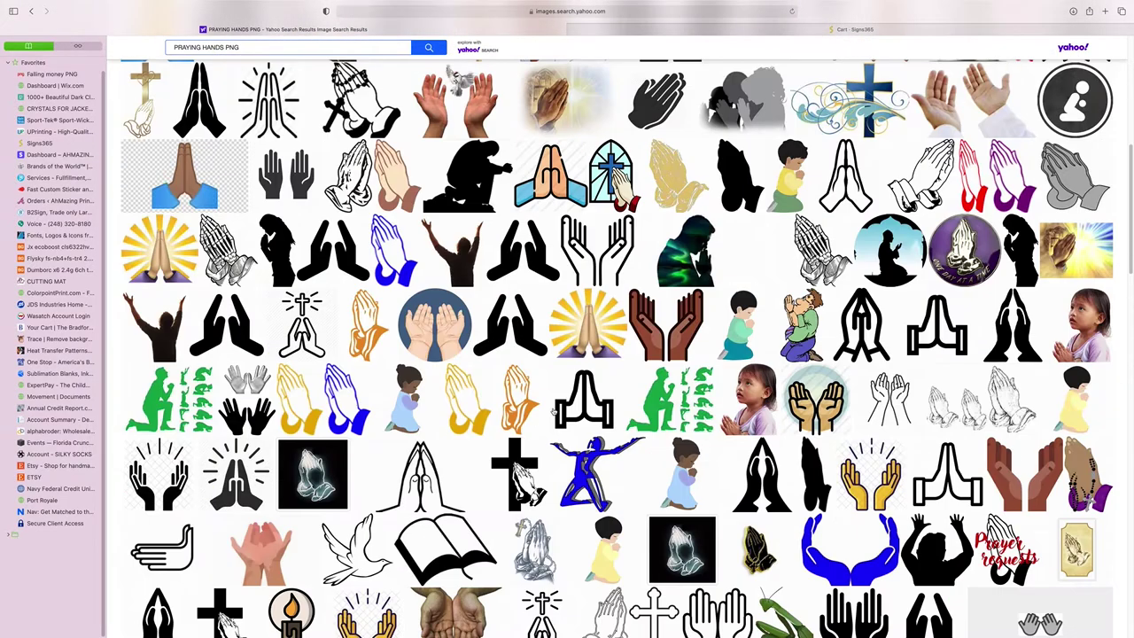
pyautogui.scroll(-7, 553, 411)
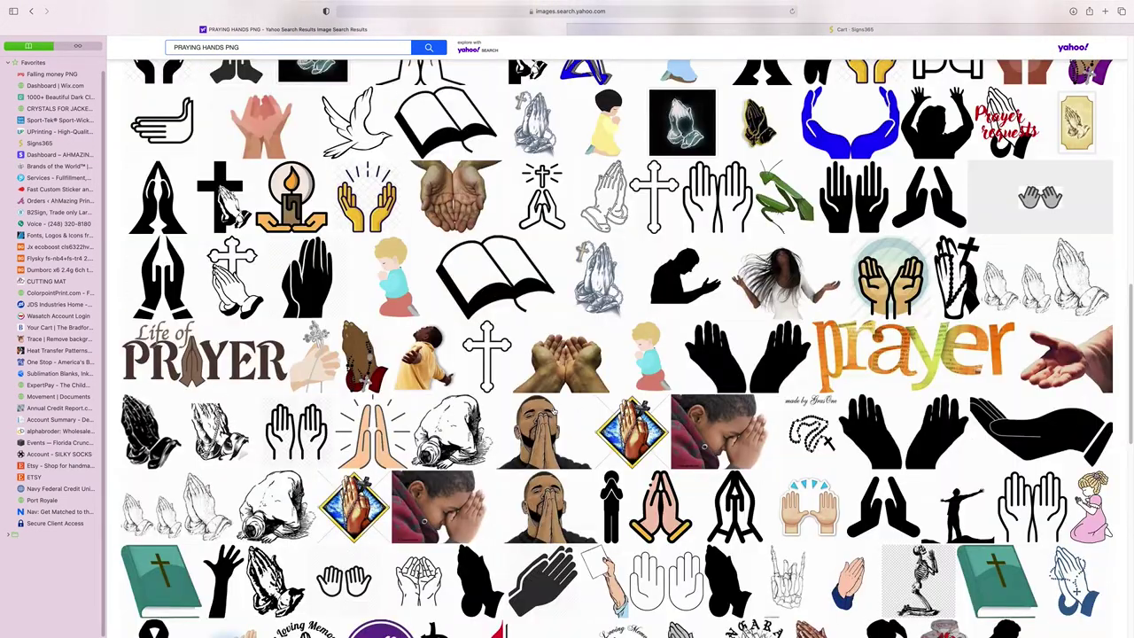
pyautogui.scroll(20, 553, 411)
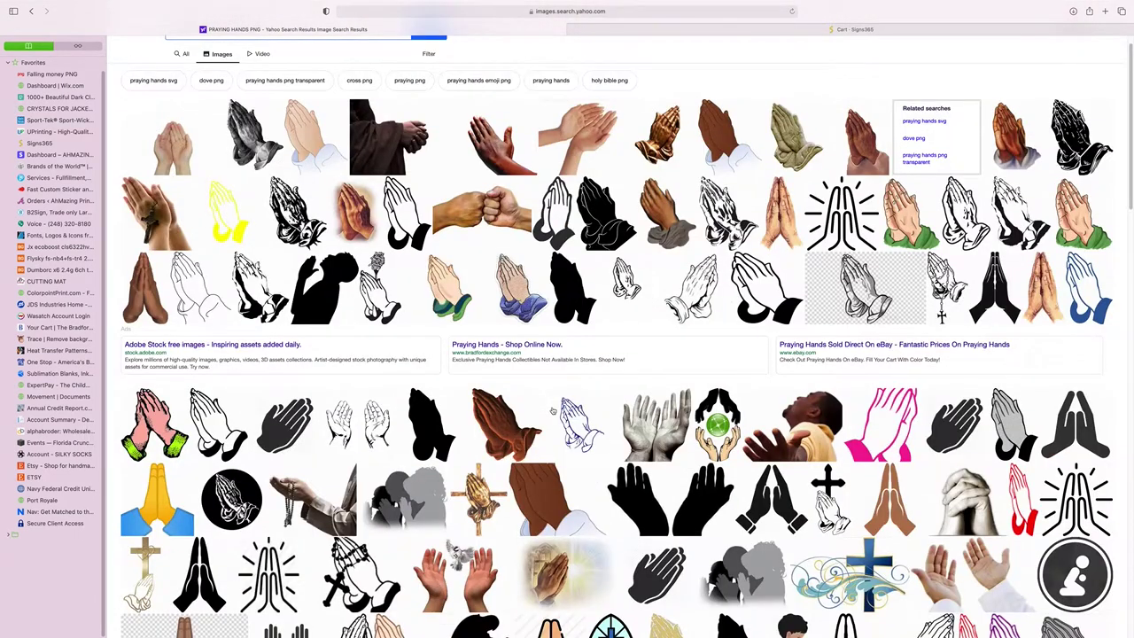
pyautogui.scroll(1, 551, 410)
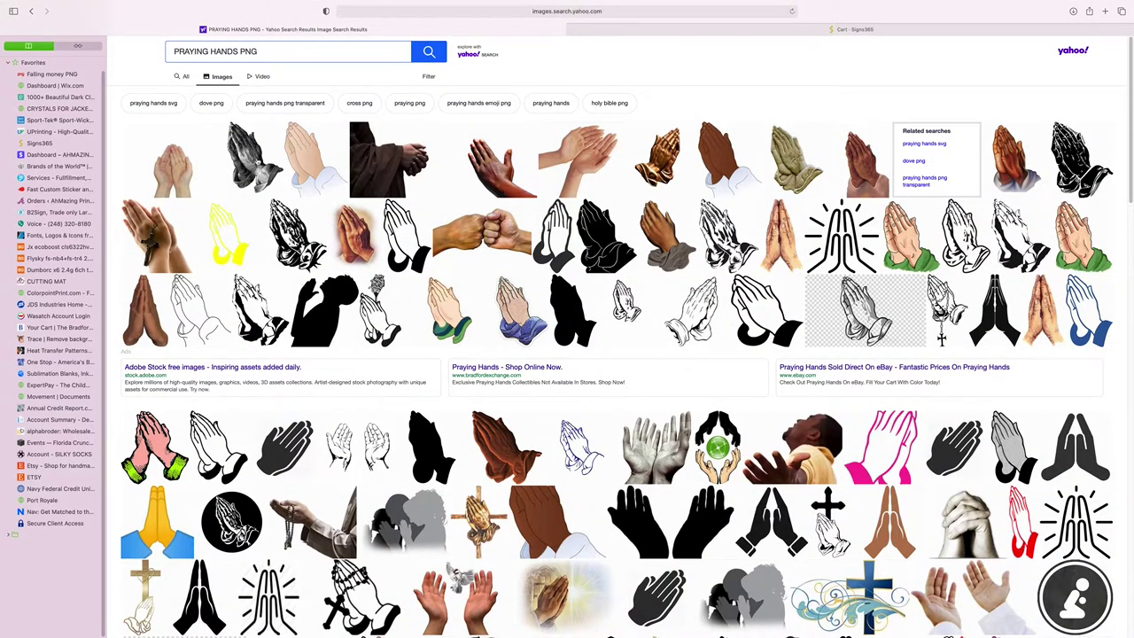
pyautogui.click(257, 161)
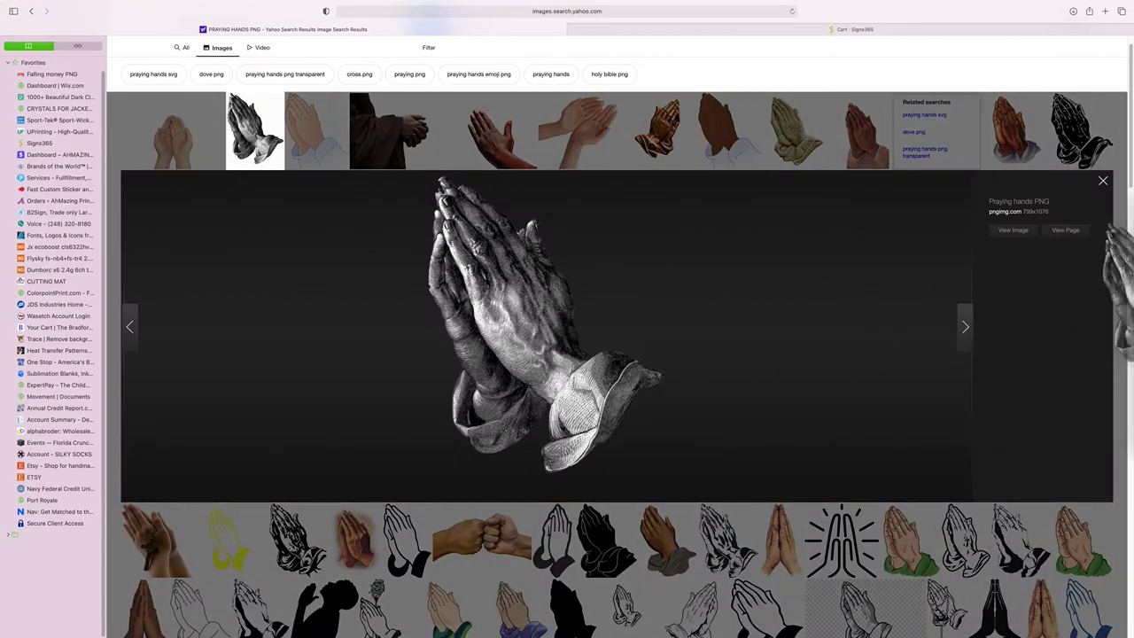
pyautogui.click(1101, 221)
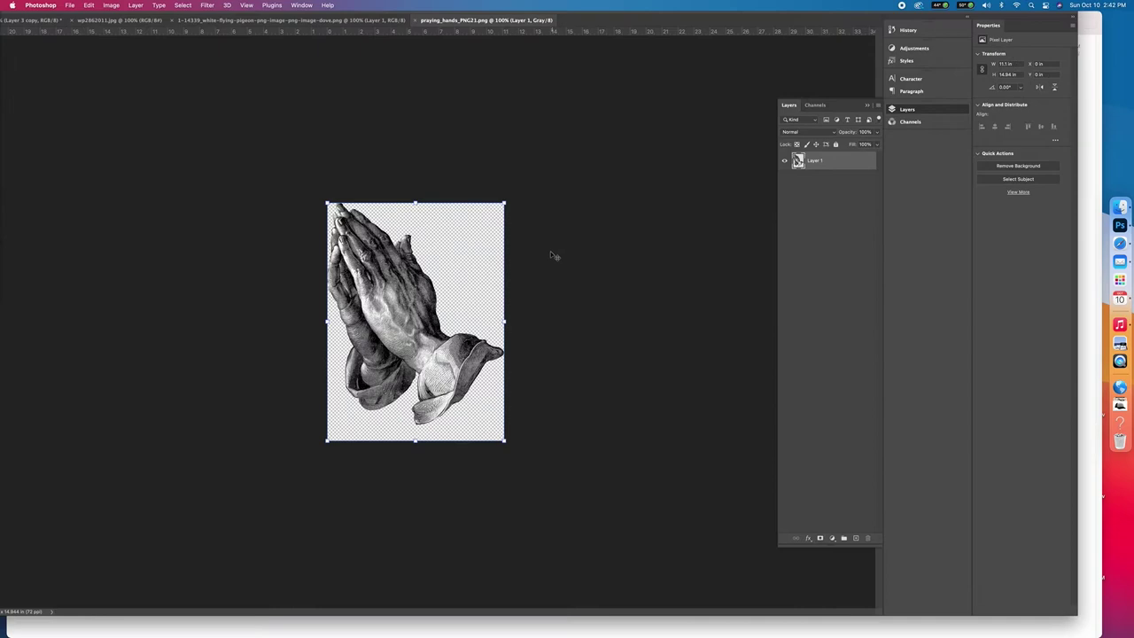
# Move the praying hands into LARGE.psd, scale them to about 11.93 in wide and place them on the shirt's lower left.
pyautogui.moveTo(432, 373); pyautogui.dragTo(35, 25)
pyautogui.moveTo(459, 351); pyautogui.dragTo(608, 349)
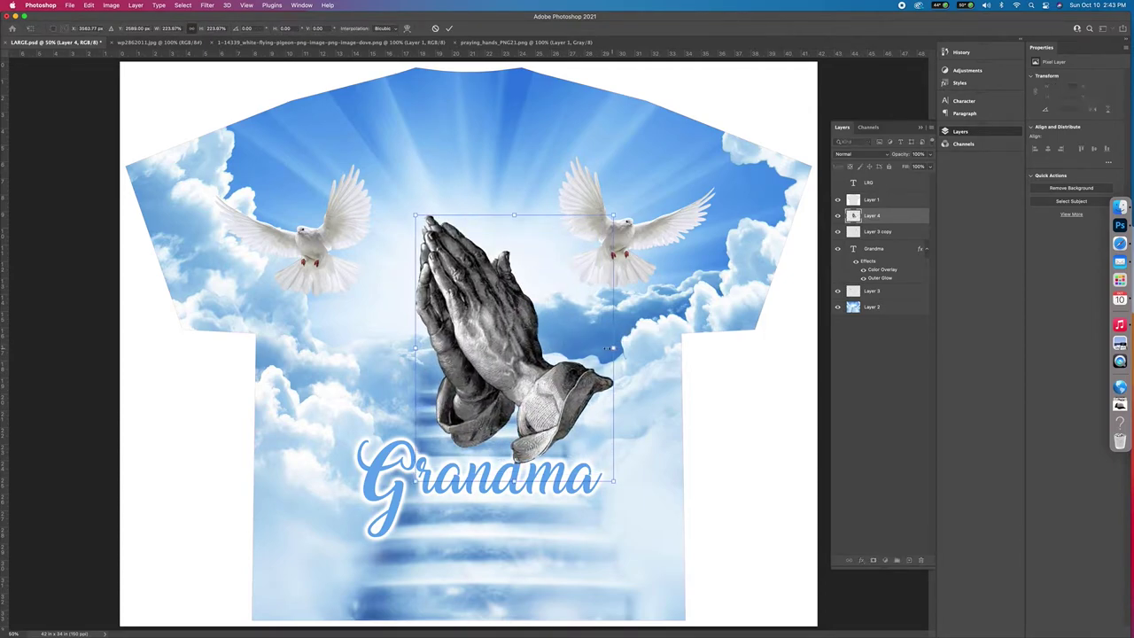
pyautogui.moveTo(478, 328); pyautogui.dragTo(441, 200)
pyautogui.moveTo(398, 235); pyautogui.dragTo(342, 456)
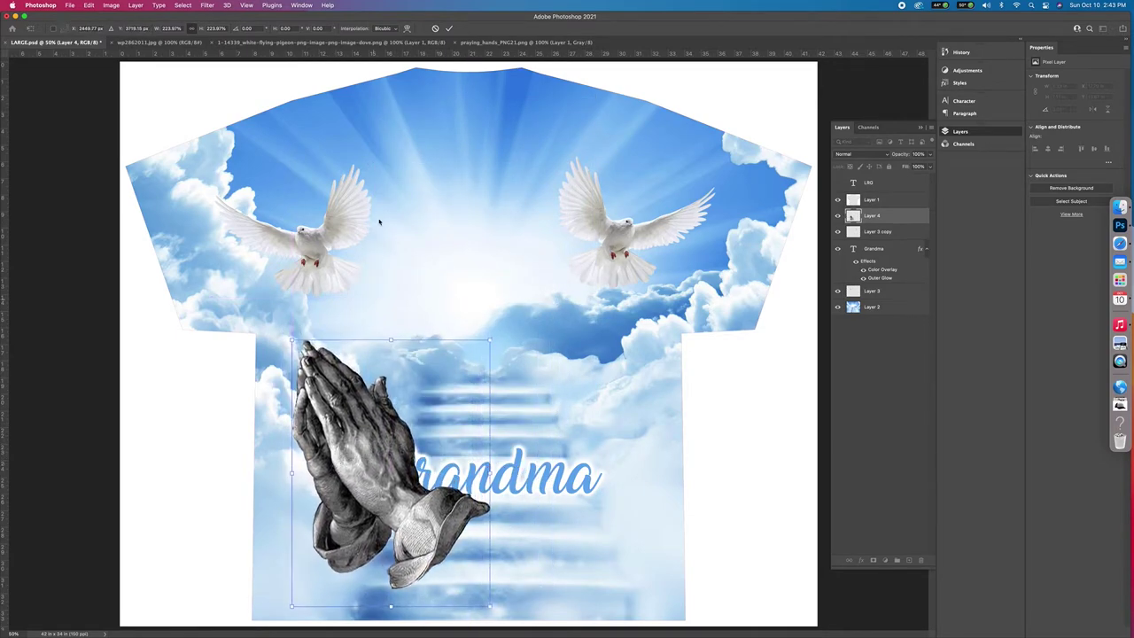
pyautogui.click(449, 28)
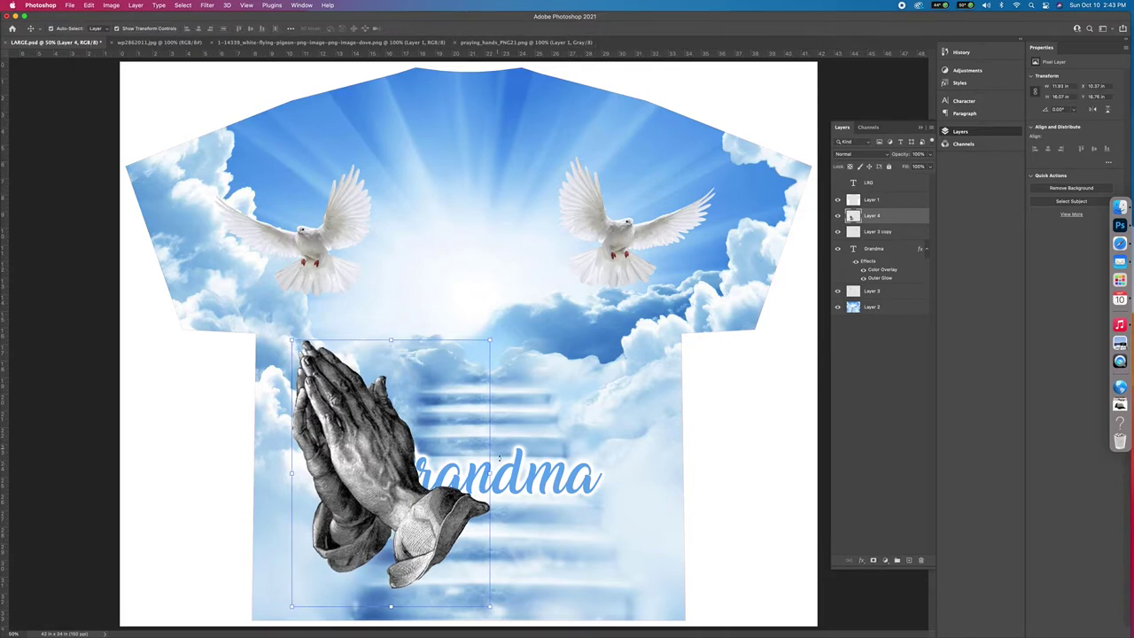
# Move the "Grandma" text layer above Layer 1 so the lettering sits in front of the praying hands.
pyautogui.click(564, 475)
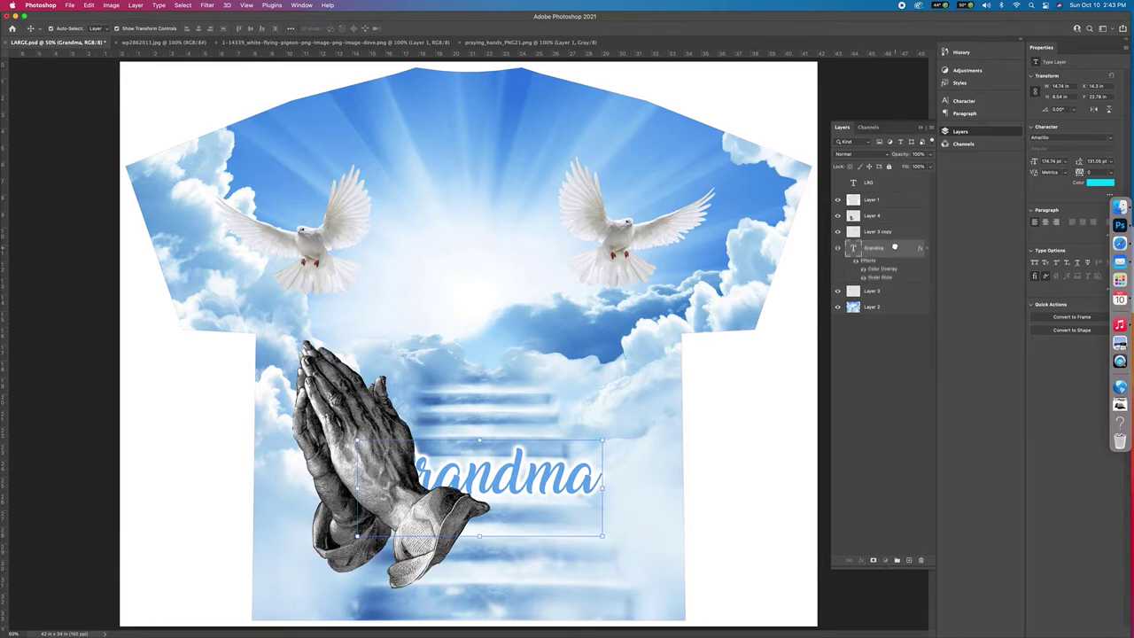
pyautogui.moveTo(895, 249); pyautogui.dragTo(895, 203)
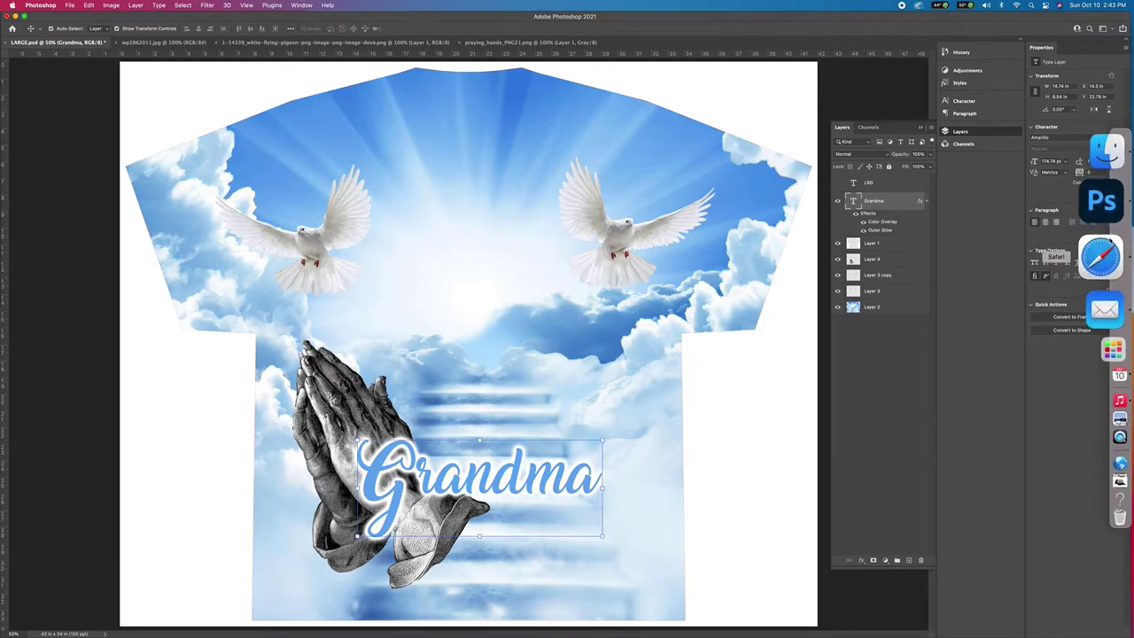
# Switch to Safari and run an image search for "ANGEL WINGS PNG".
pyautogui.click(1101, 241)
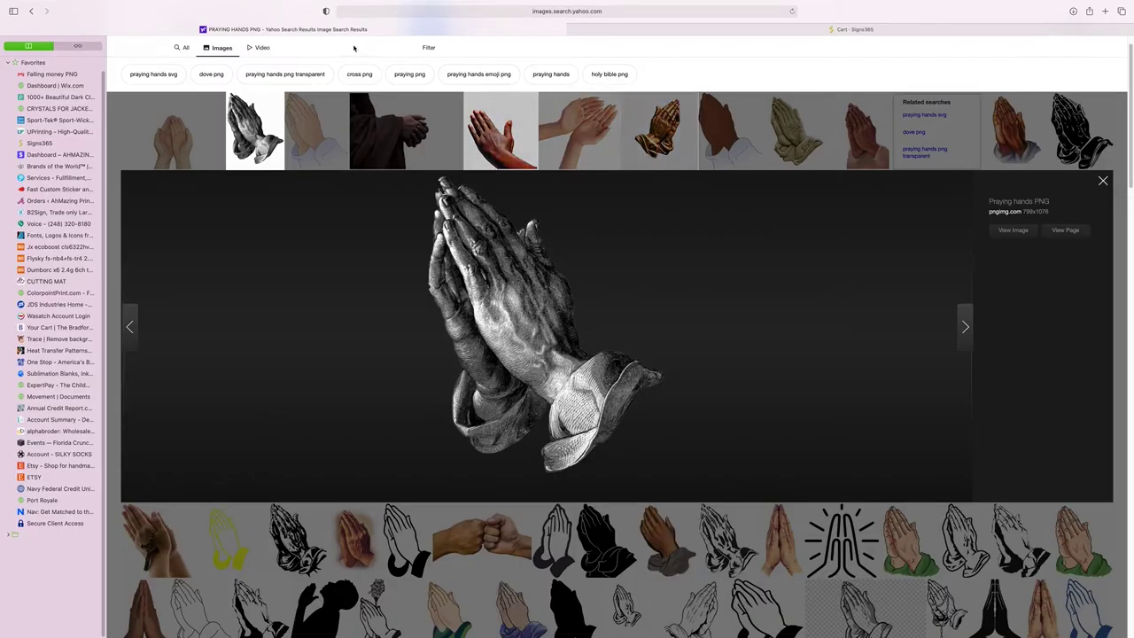
pyautogui.scroll(2, 337, 150)
pyautogui.click(266, 51)
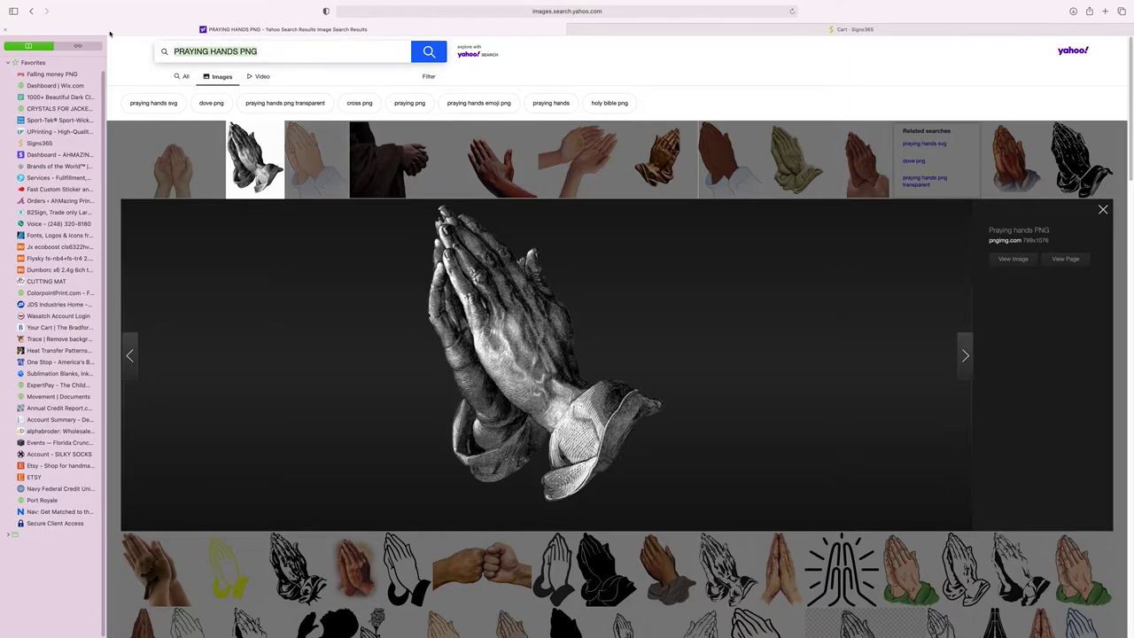
pyautogui.write('ANGEL WI')
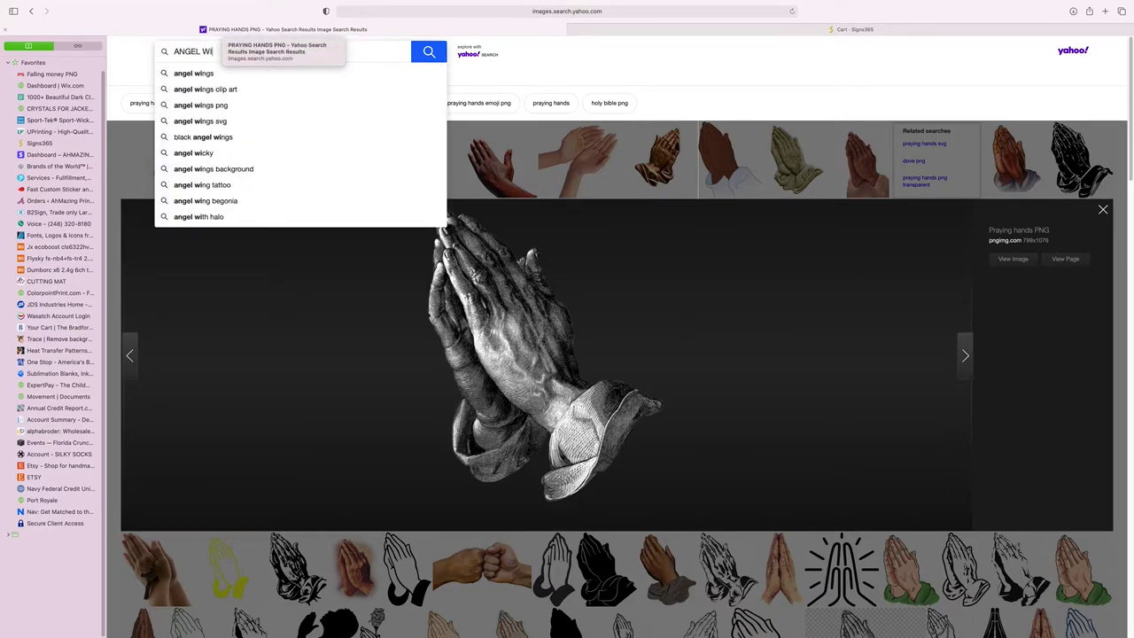
pyautogui.write('NGS PNG')
pyautogui.press('Return')
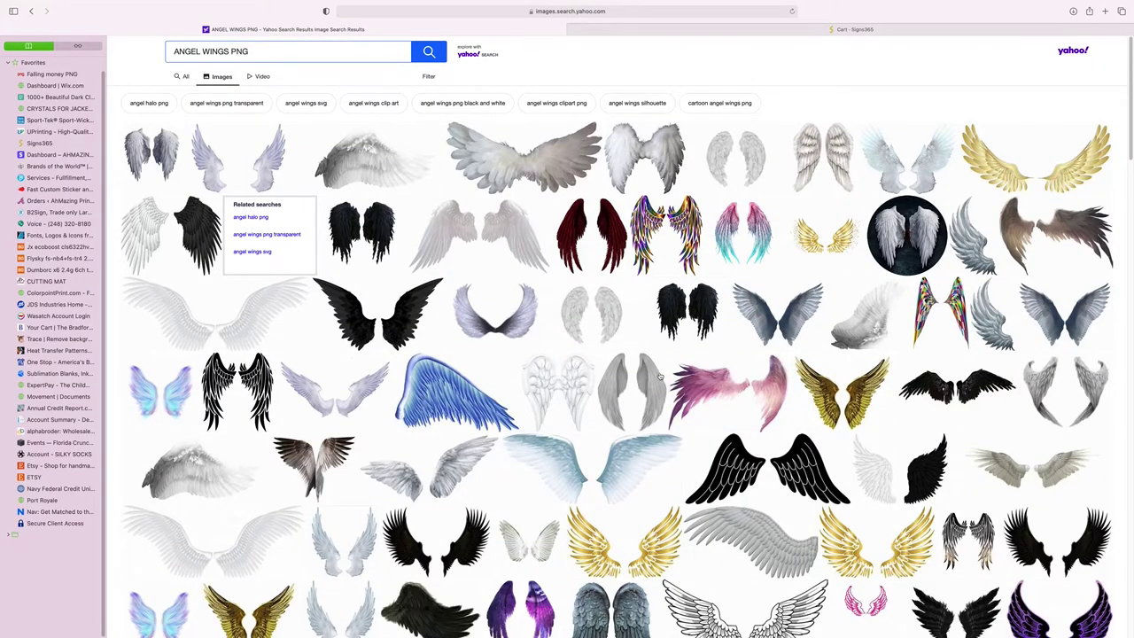
# Look through the angel wings image results for a suitable white feathered pair.
pyautogui.scroll(-3, 486, 427)
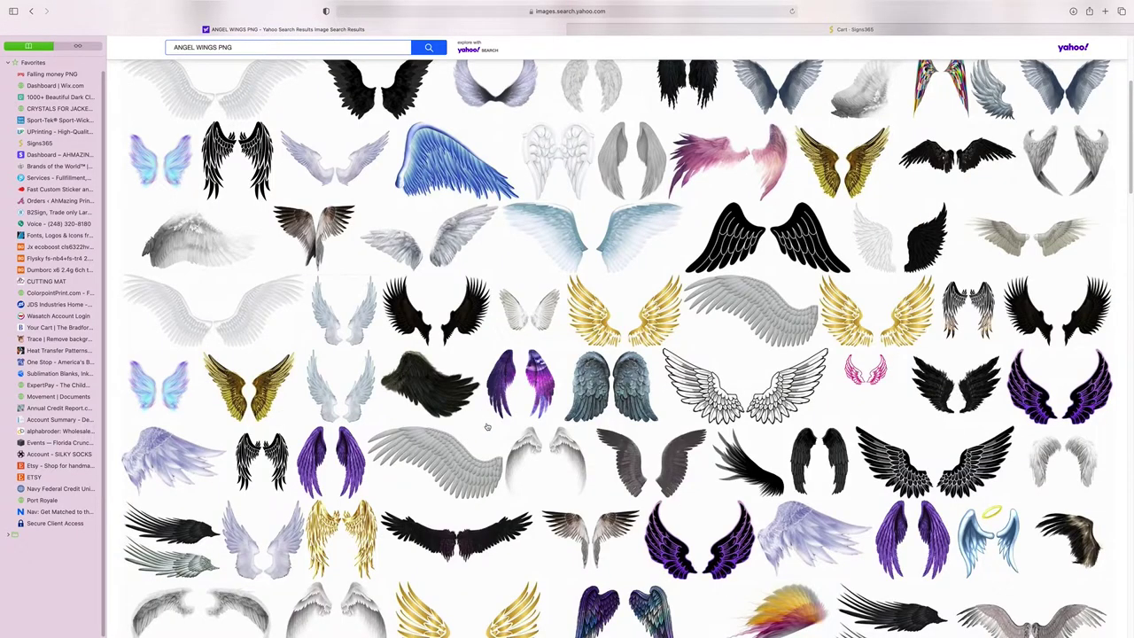
pyautogui.scroll(-3, 486, 428)
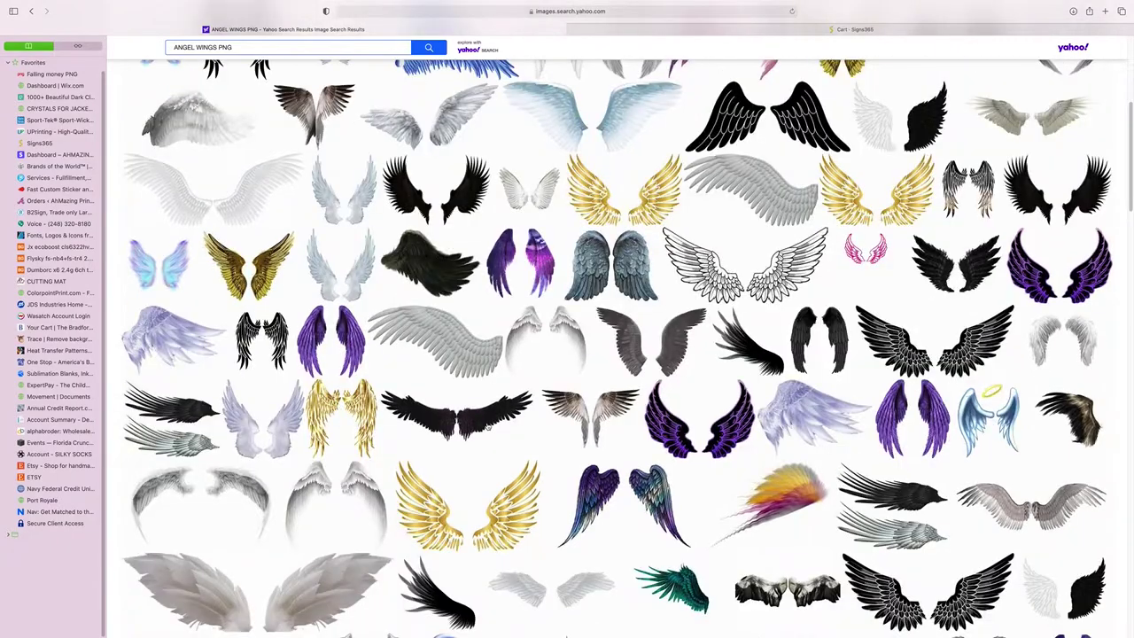
pyautogui.scroll(-8, 486, 427)
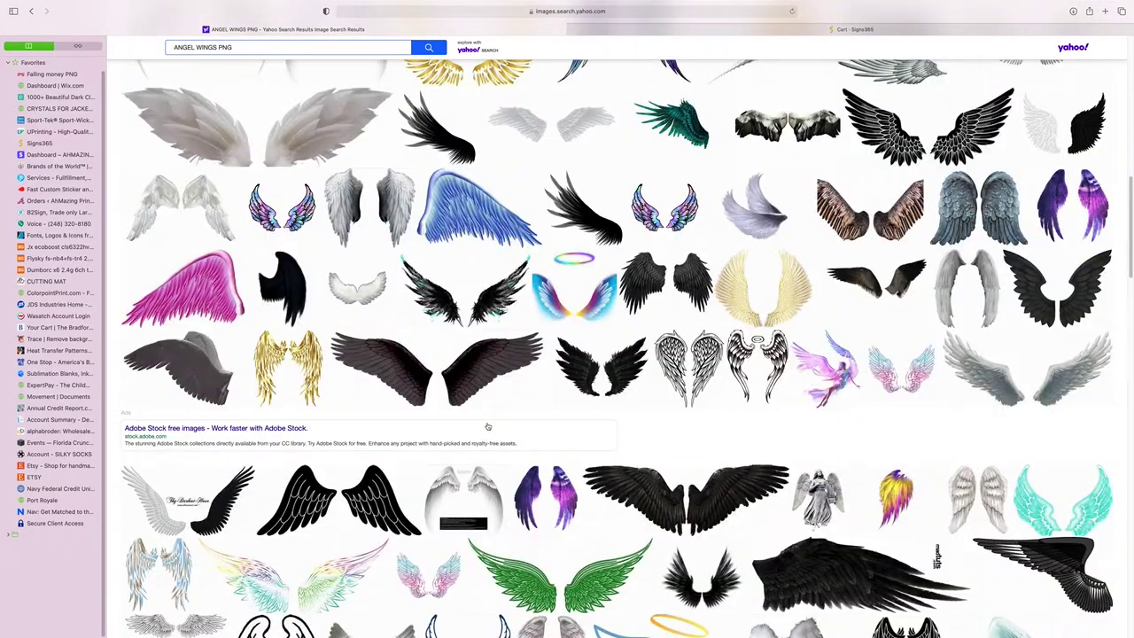
pyautogui.scroll(-4, 486, 427)
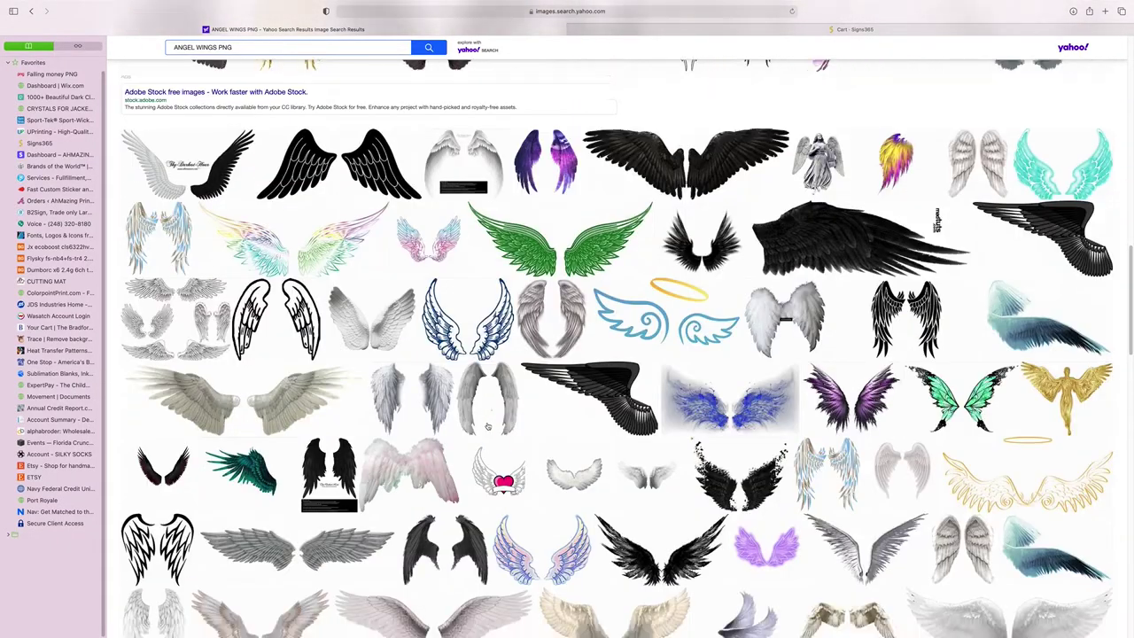
pyautogui.scroll(-6, 486, 427)
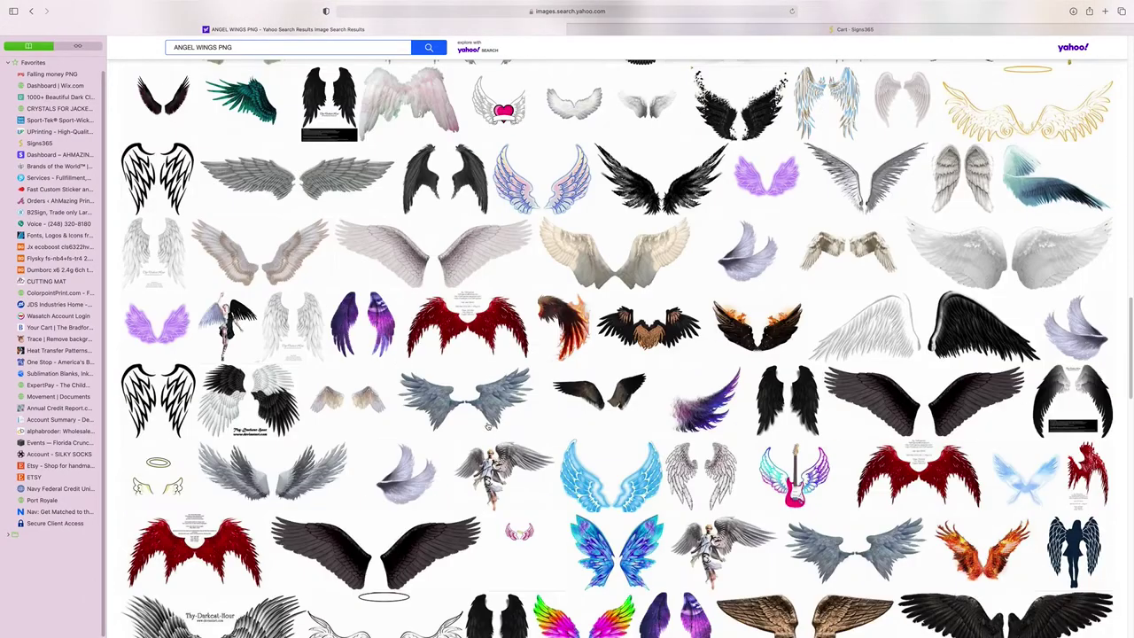
pyautogui.scroll(-2, 486, 427)
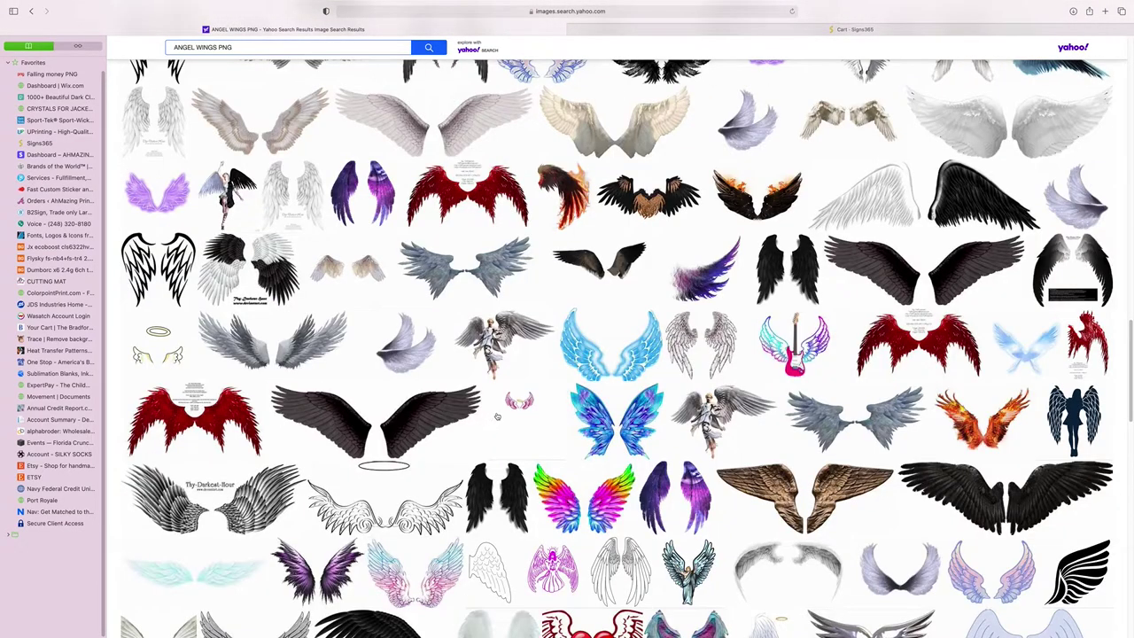
pyautogui.scroll(-6, 542, 404)
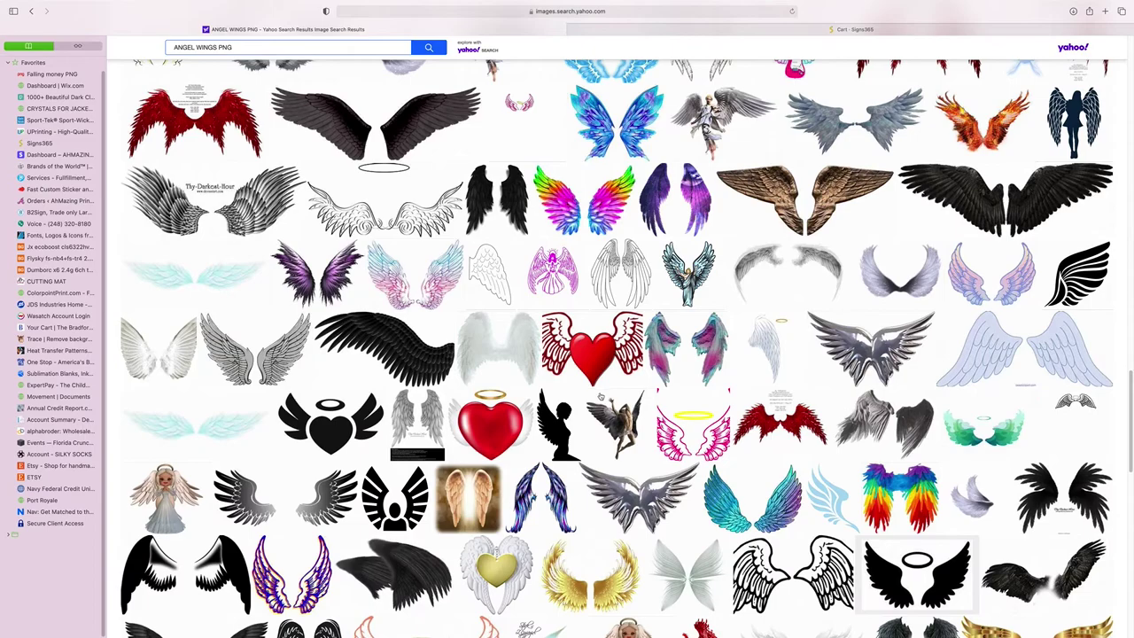
pyautogui.scroll(-4, 598, 398)
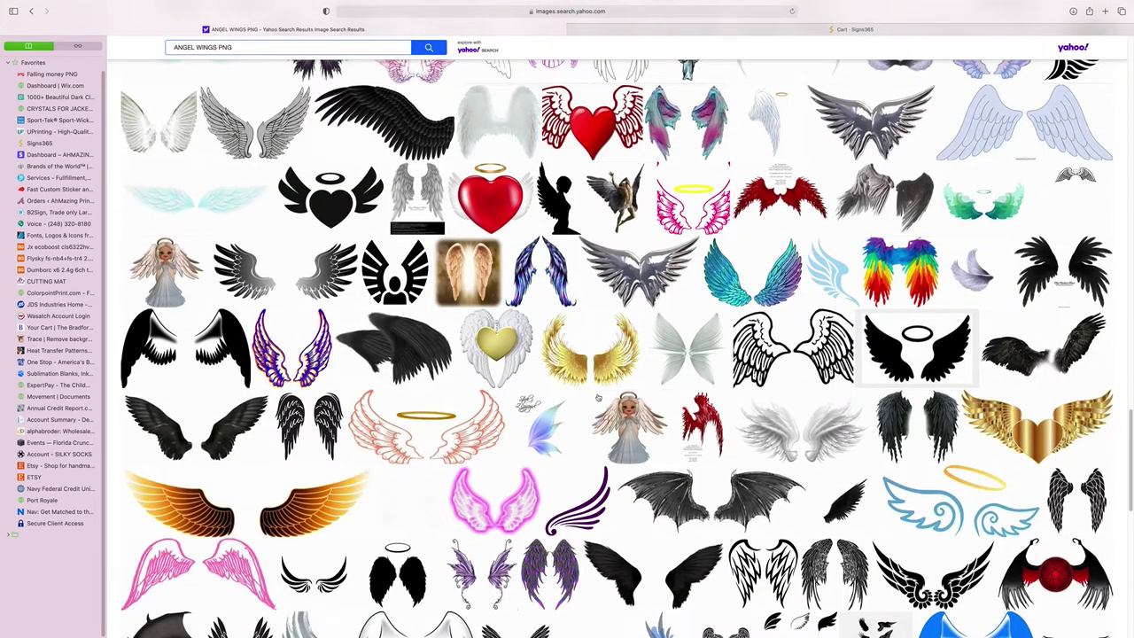
pyautogui.scroll(-7, 597, 398)
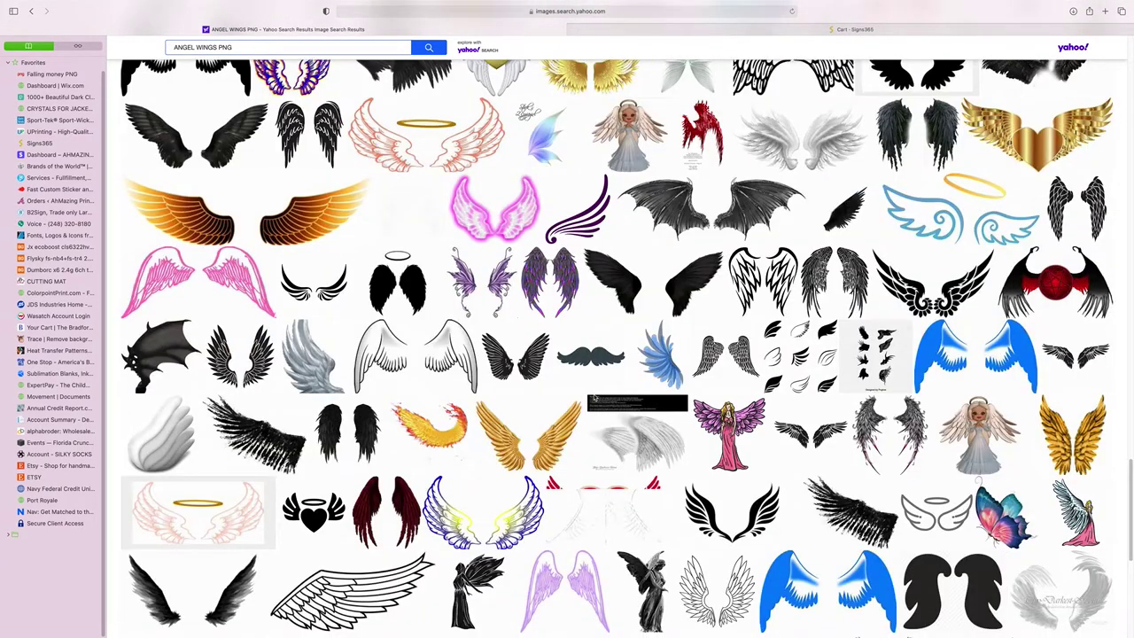
pyautogui.scroll(-3, 593, 397)
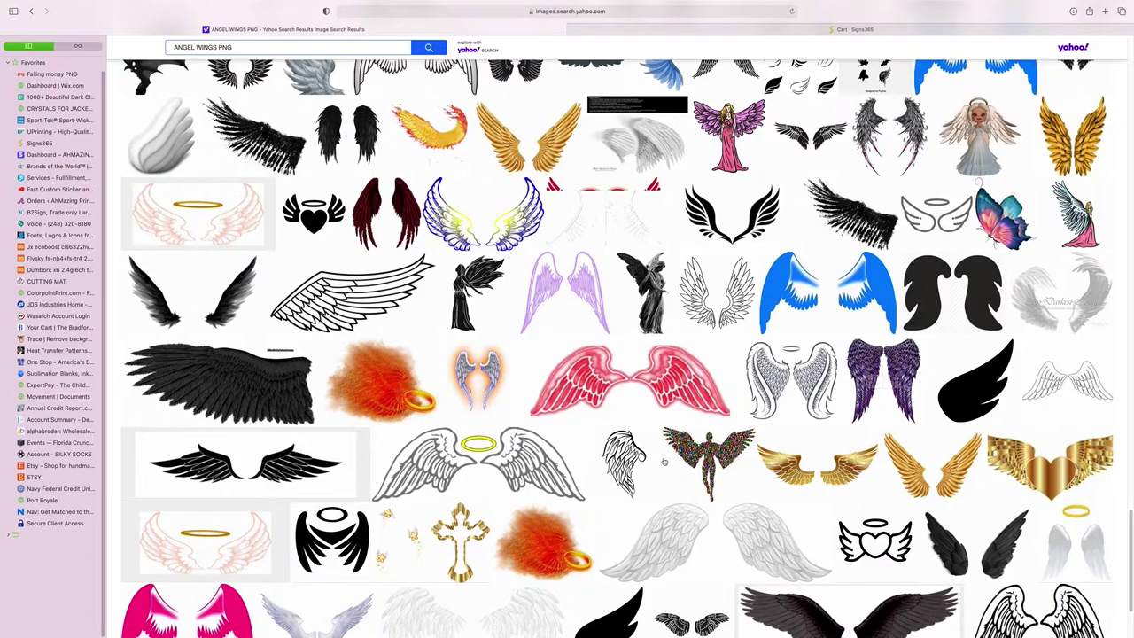
pyautogui.scroll(-15, 790, 503)
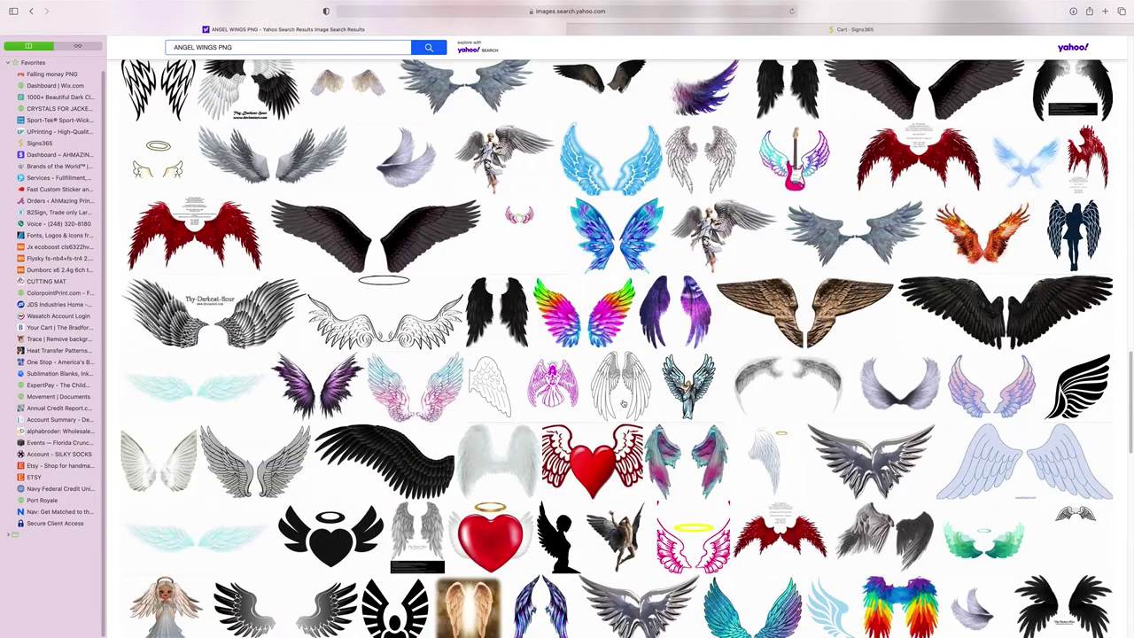
pyautogui.scroll(6, 525, 354)
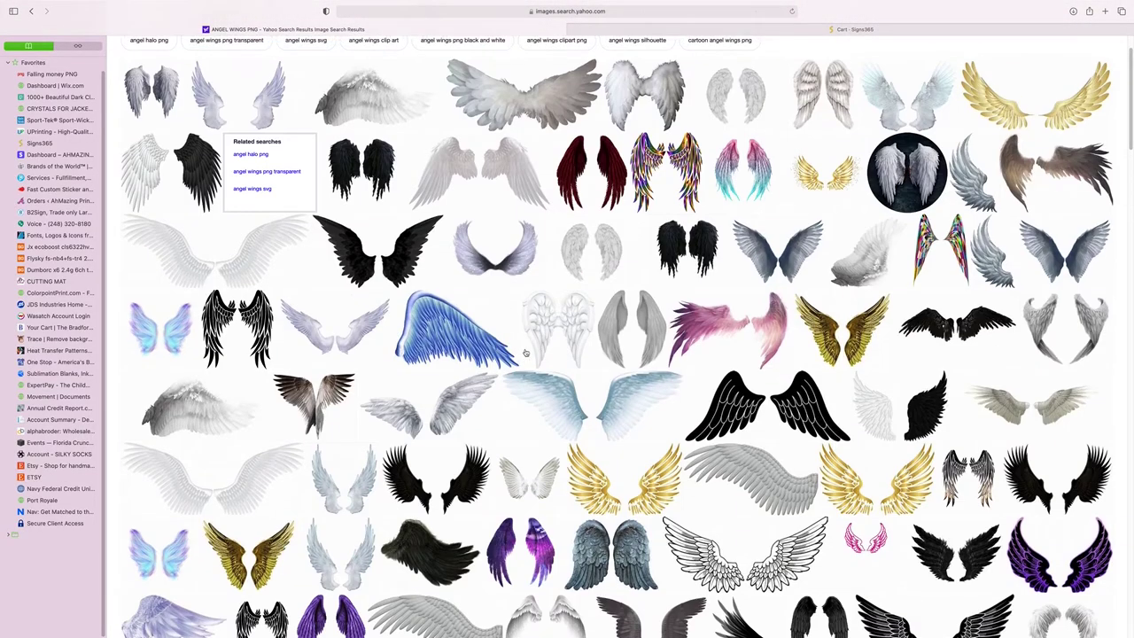
pyautogui.click(571, 256)
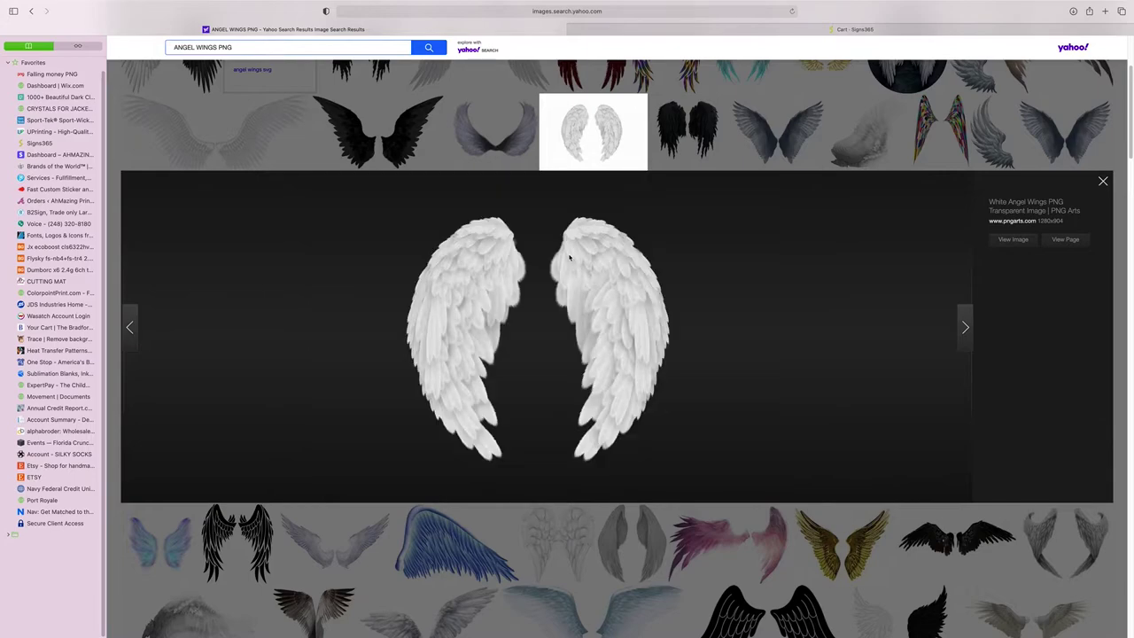
pyautogui.moveTo(1129, 292)
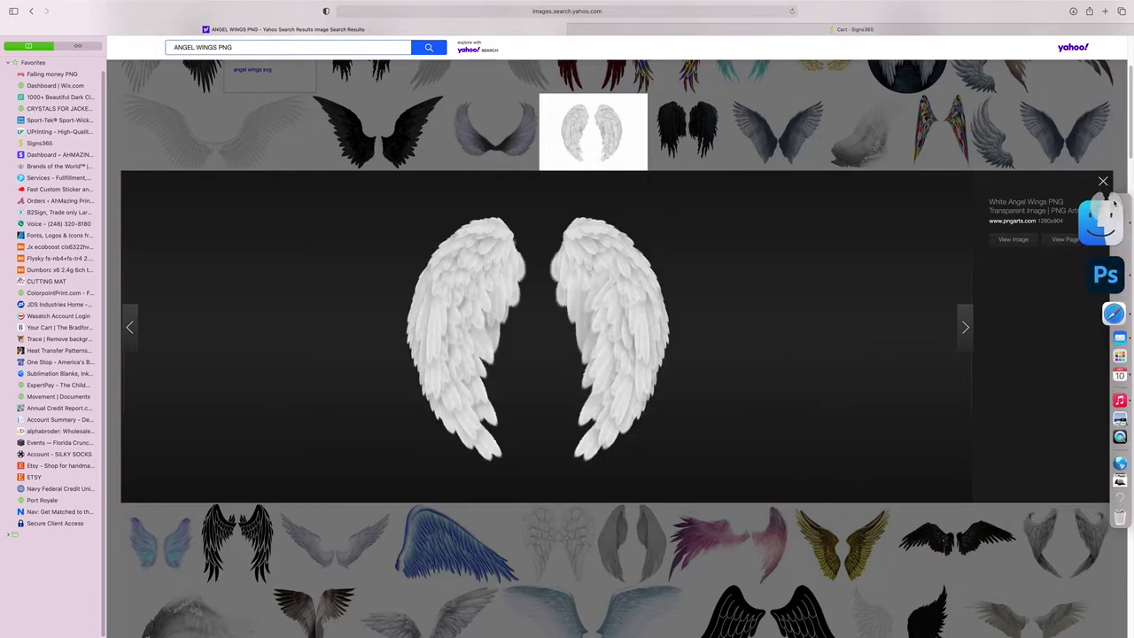
pyautogui.click(1101, 226)
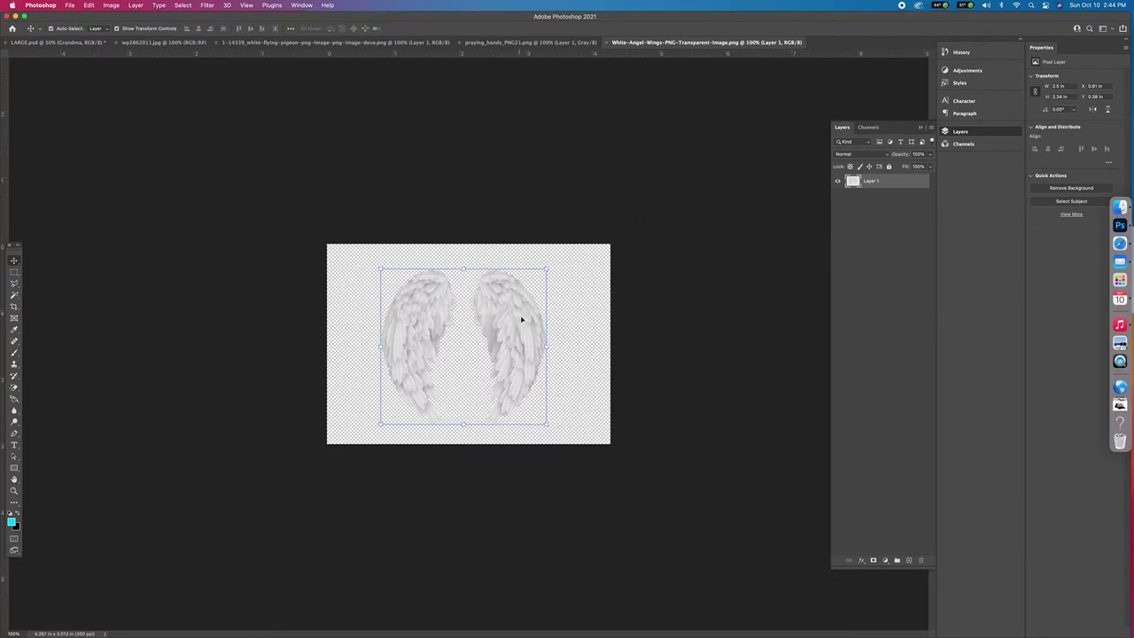
# Place the wings in the centre of LARGE.psd at about 12.3 in wide and shift both doves up and outward.
pyautogui.moveTo(520, 339); pyautogui.dragTo(55, 48)
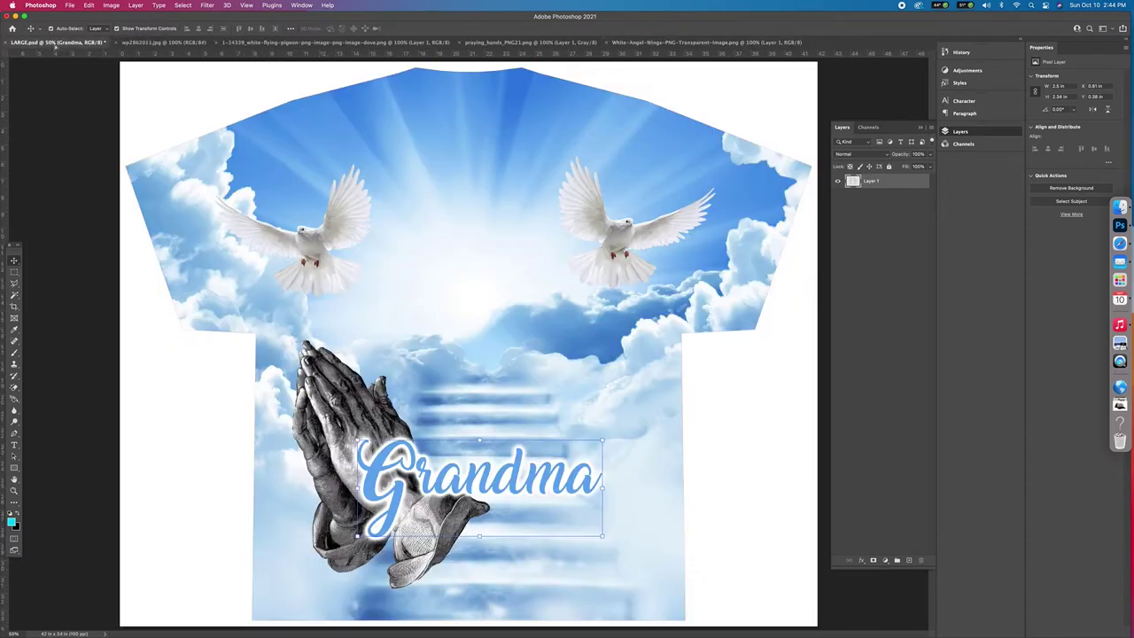
pyautogui.moveTo(502, 249); pyautogui.dragTo(589, 216)
pyautogui.moveTo(629, 275); pyautogui.dragTo(535, 264)
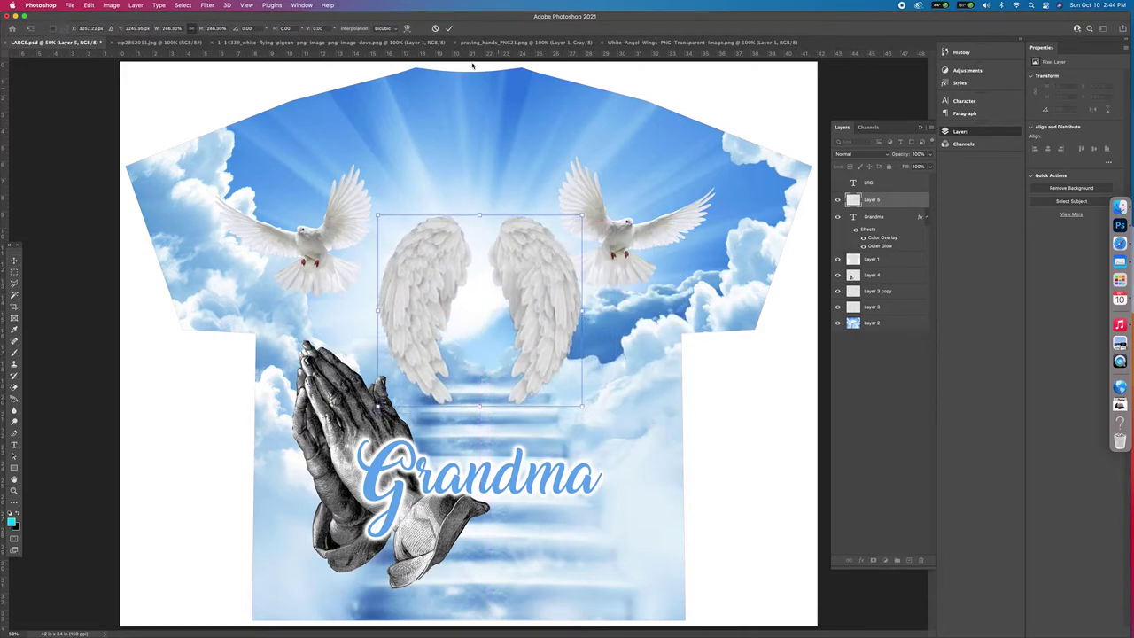
pyautogui.click(449, 28)
pyautogui.moveTo(622, 232); pyautogui.dragTo(650, 214)
pyautogui.moveTo(323, 261); pyautogui.dragTo(307, 245)
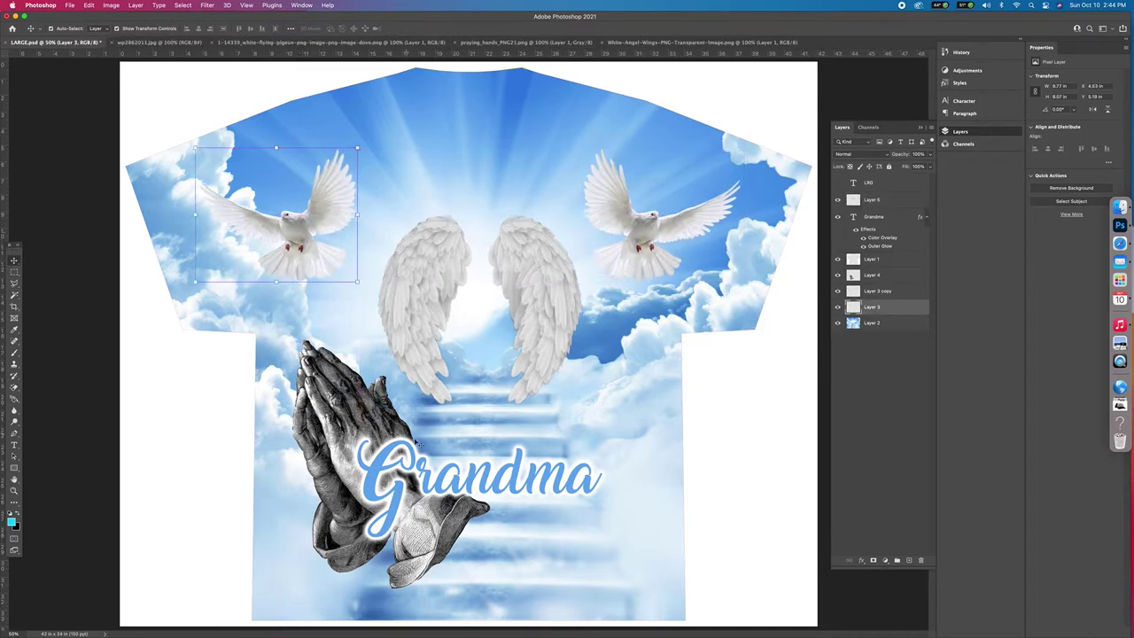
# Replace the "Grandma" lettering with "Legend".
pyautogui.click(429, 471)
pyautogui.press('t')
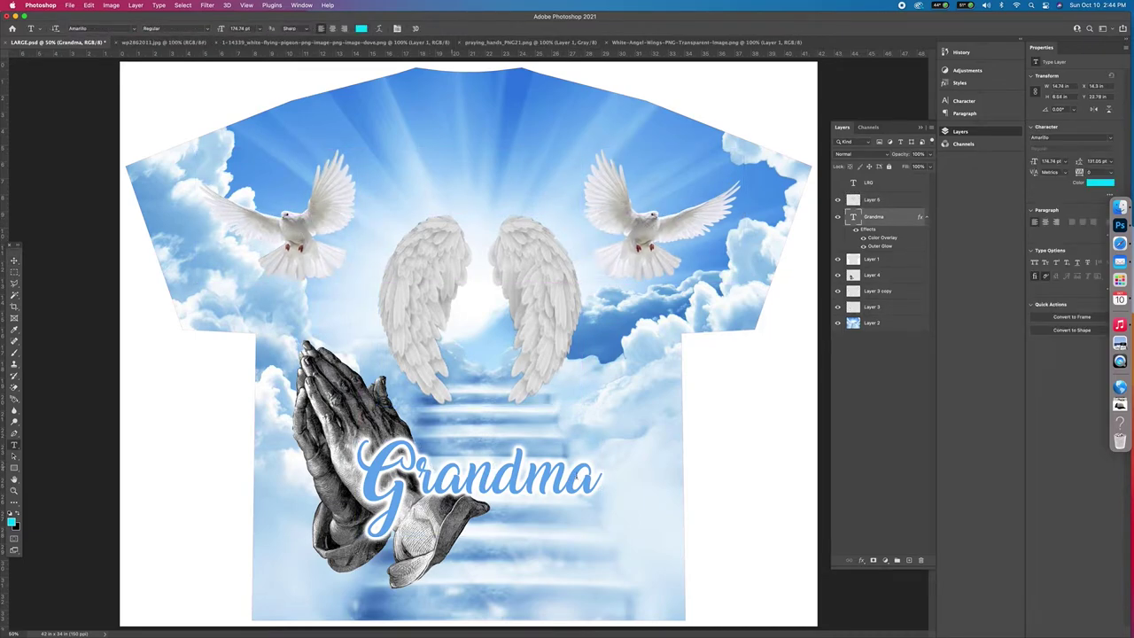
pyautogui.moveTo(599, 476); pyautogui.dragTo(319, 456)
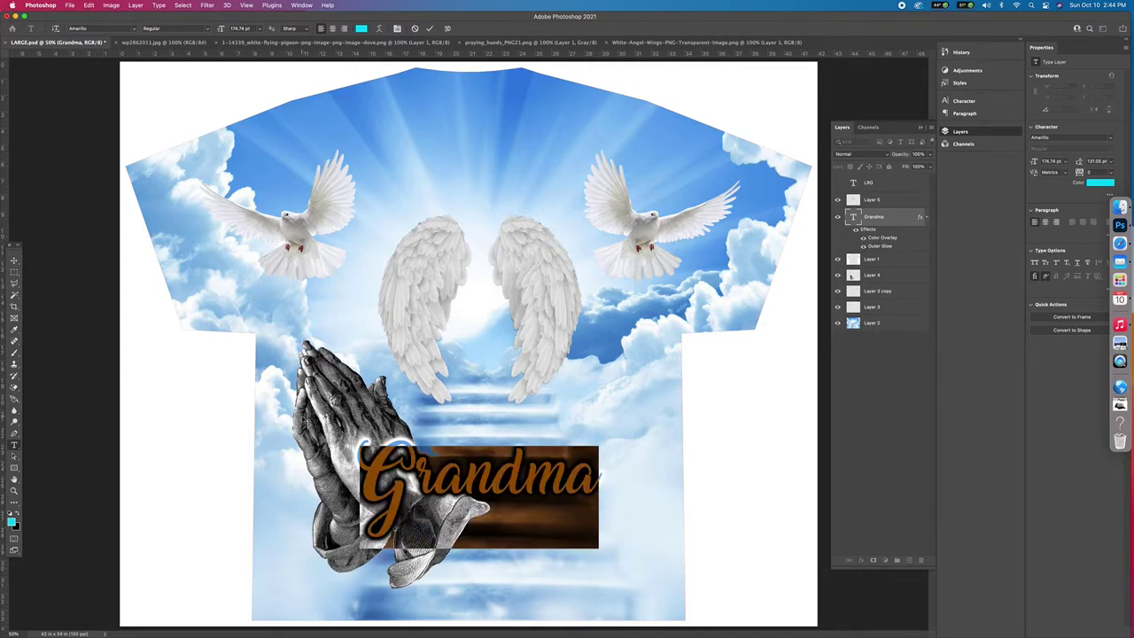
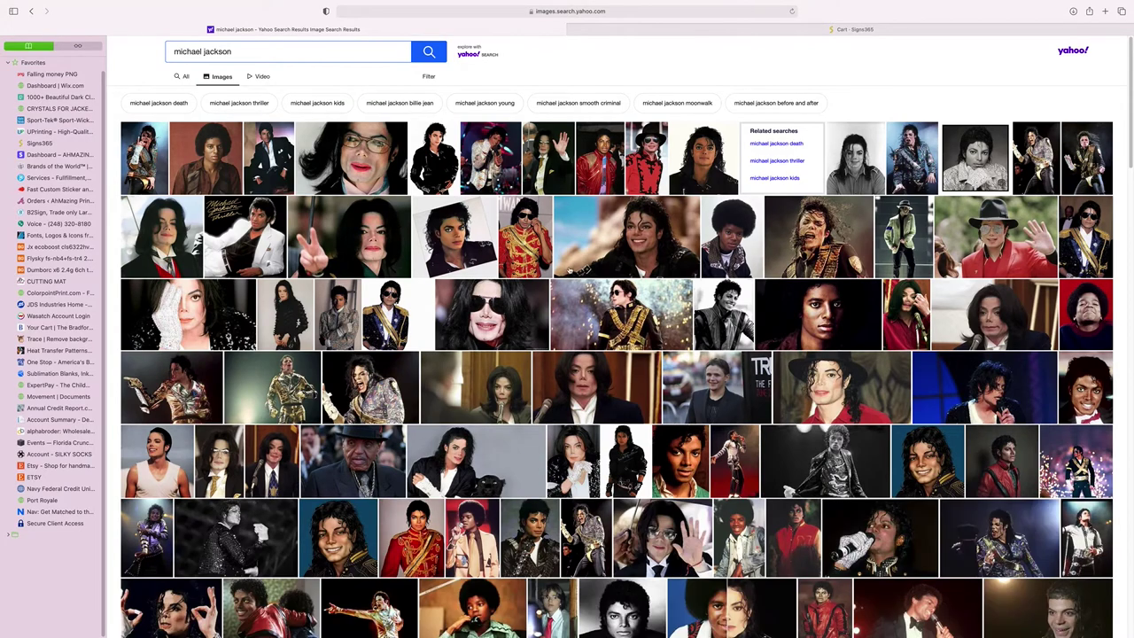
# Refine the image search to "michael jackson png".
pyautogui.click(264, 51)
pyautogui.write('png')
pyautogui.press('Return')
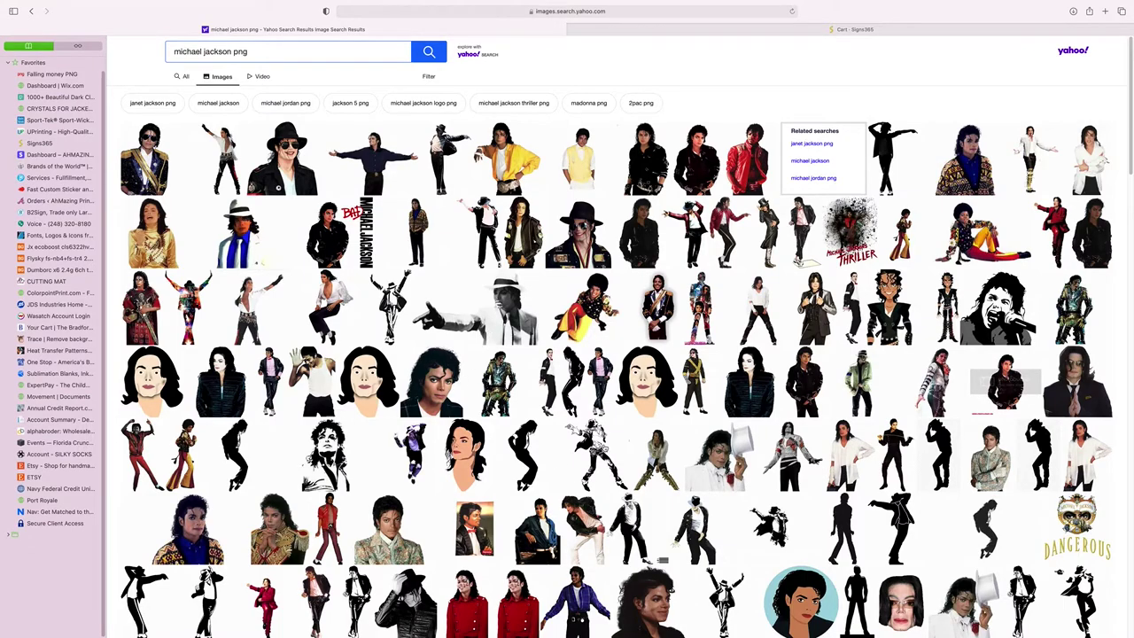
# Compare the cut-outs and bring the full-length raised-arm Michael Jackson image from purepng.com into Photoshop as its own document.
pyautogui.click(710, 447)
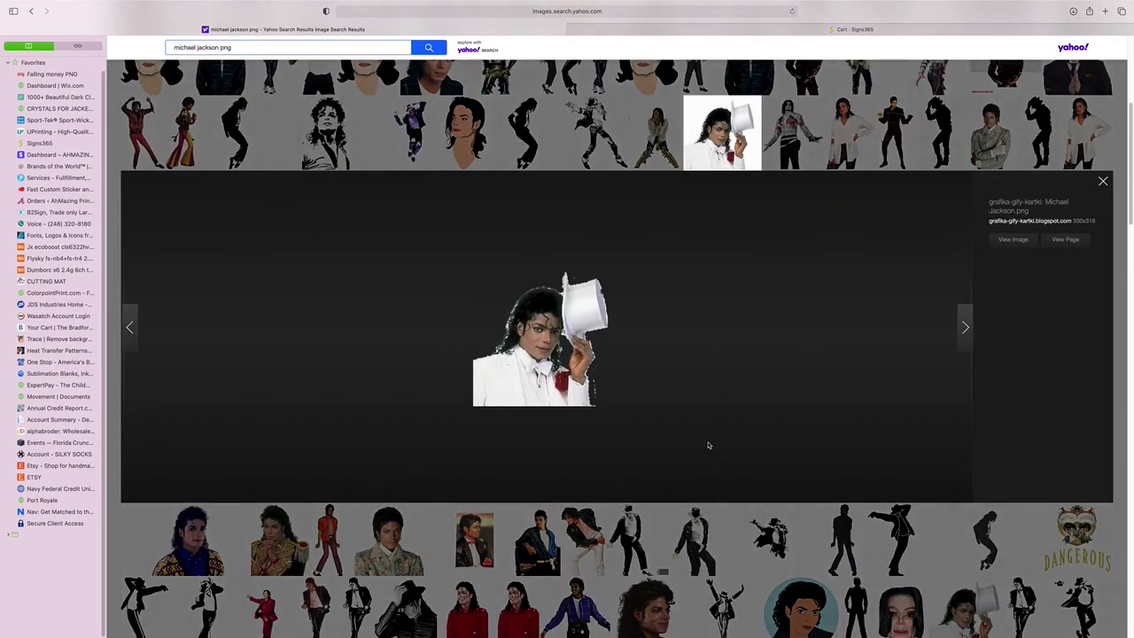
pyautogui.scroll(4, 349, 263)
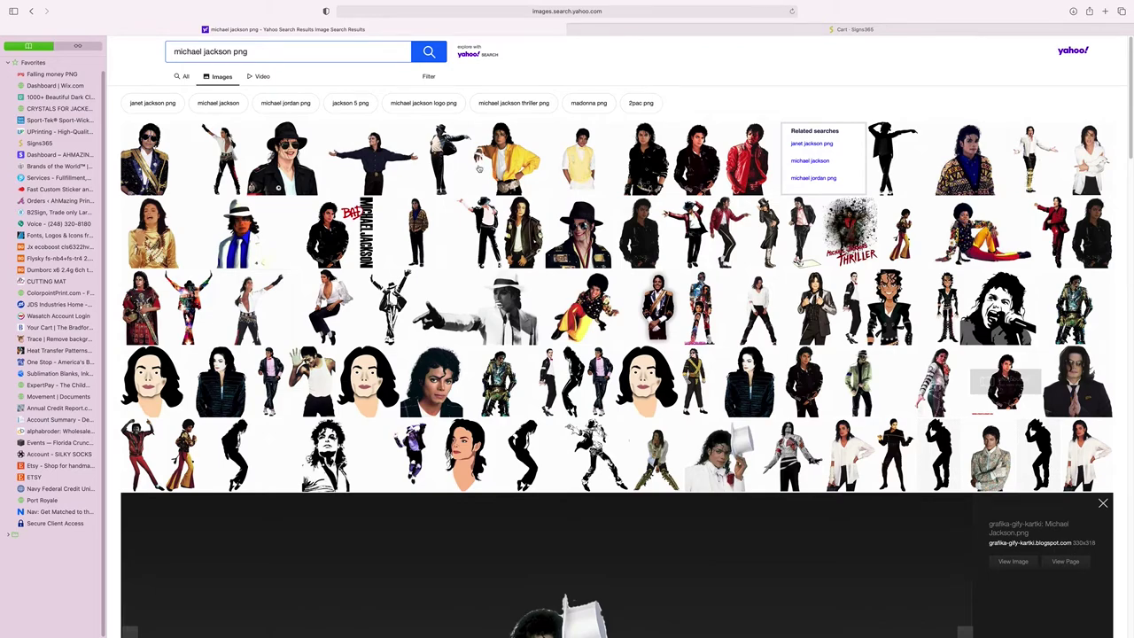
pyautogui.click(239, 188)
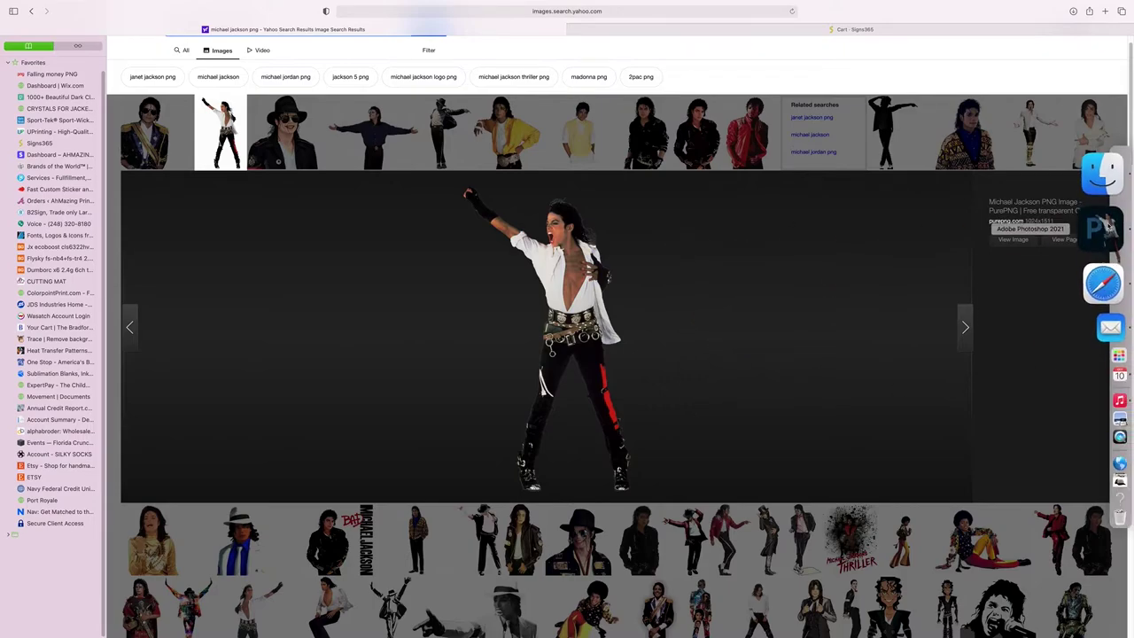
pyautogui.click(1105, 226)
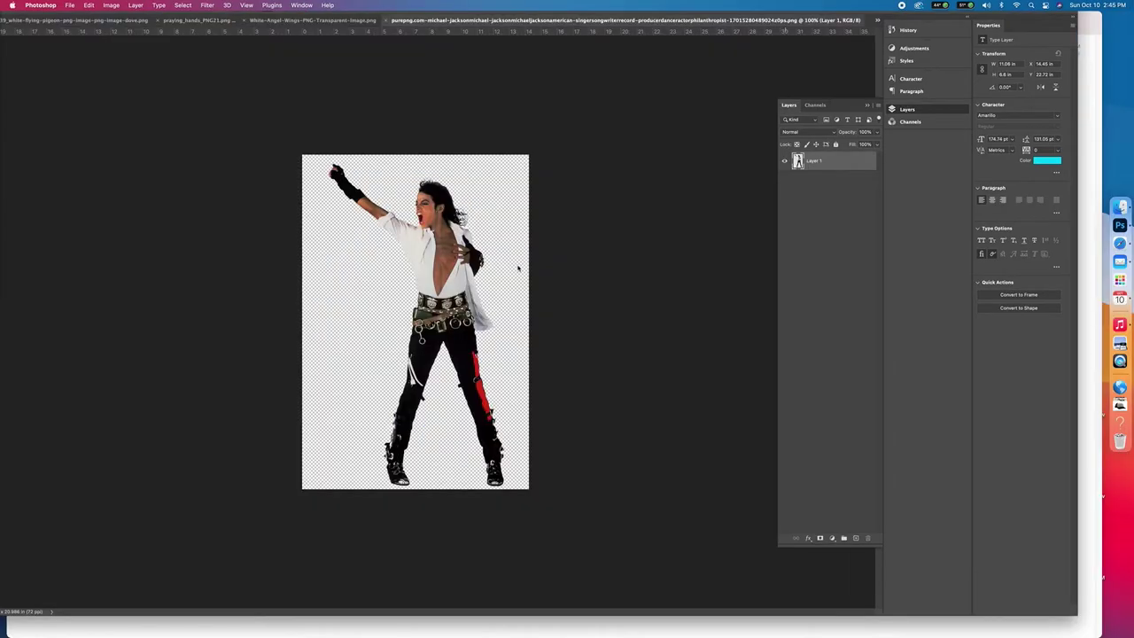
# Close the angel wings, praying hands and dove source image documents.
pyautogui.moveTo(416, 318); pyautogui.dragTo(375, 269)
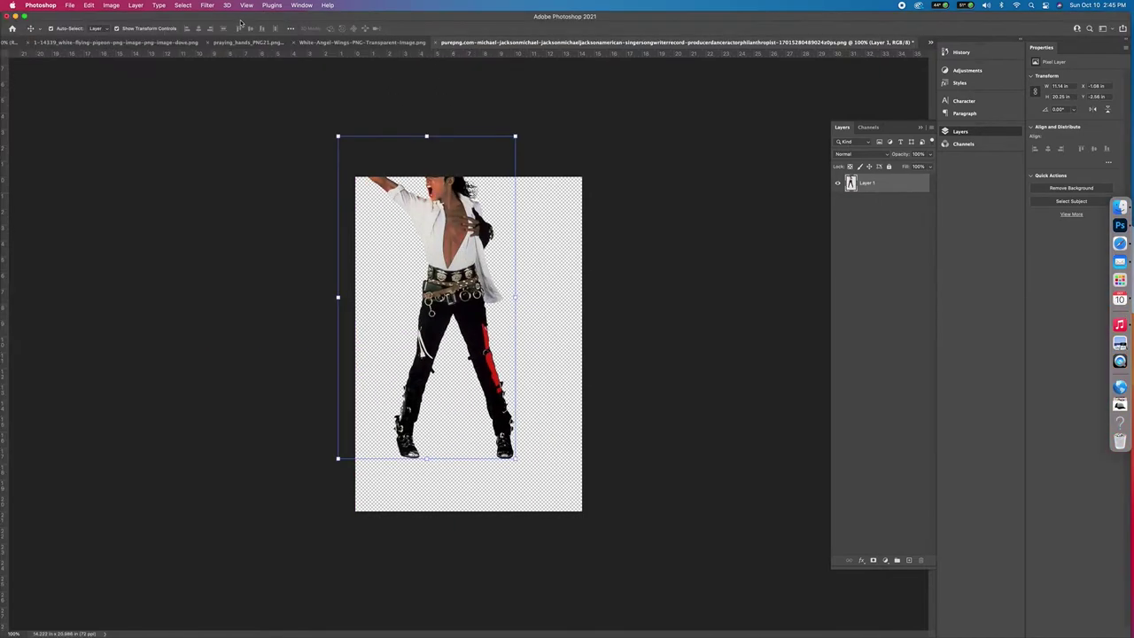
pyautogui.click(294, 43)
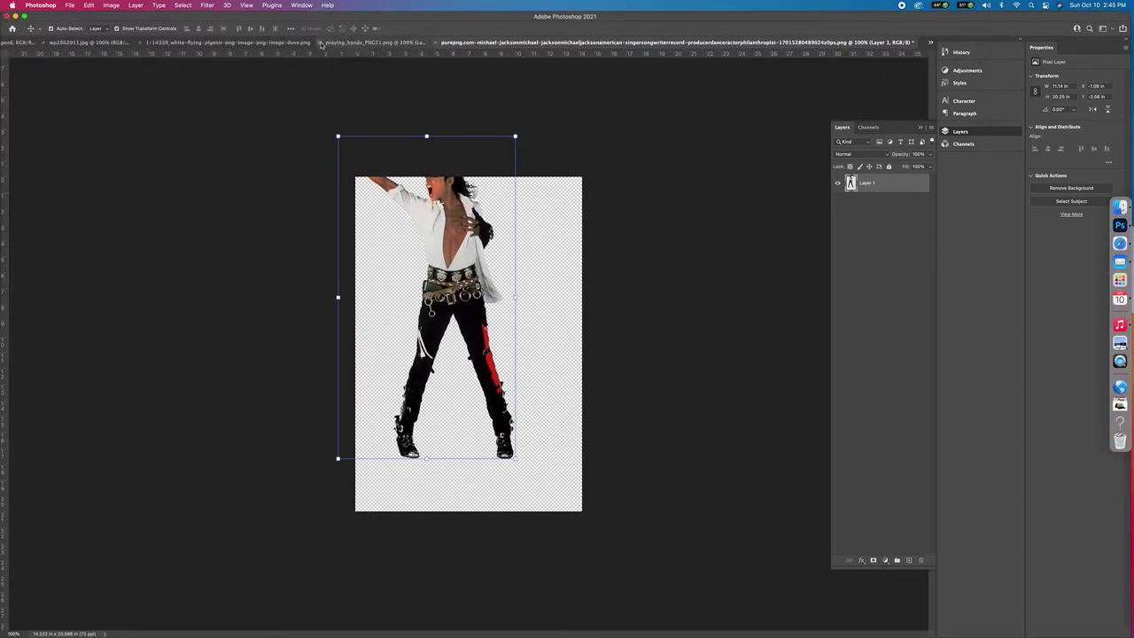
pyautogui.click(320, 42)
pyautogui.click(208, 43)
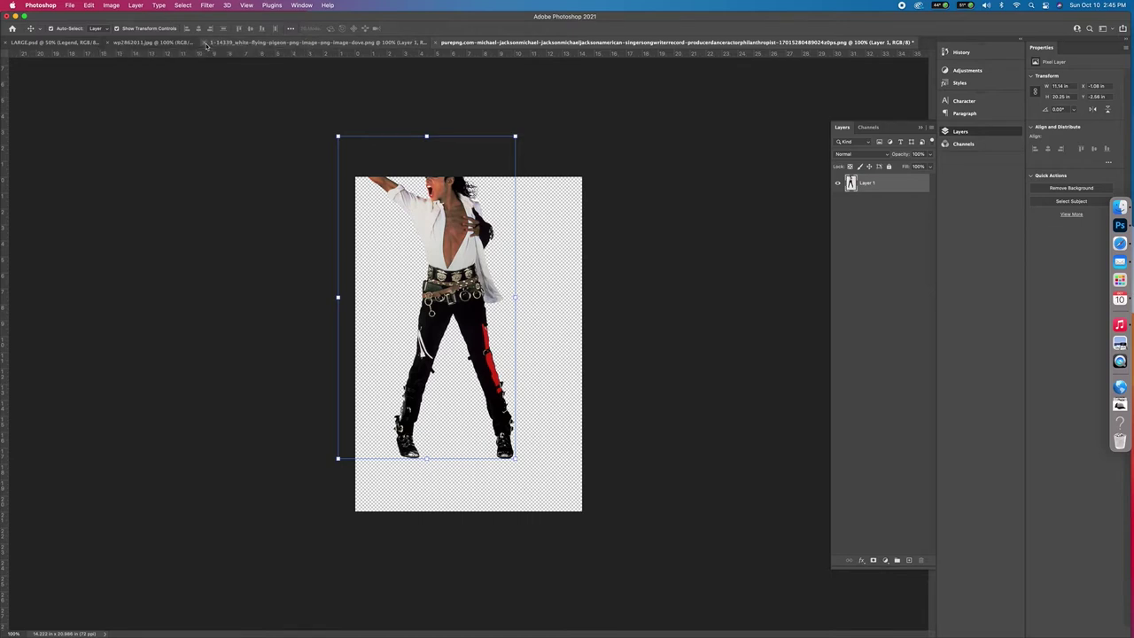
# Place the Michael Jackson figure in the centre of LARGE.psd at about 12.55 in wide and bring the "Legend" text layer to the front.
pyautogui.moveTo(434, 319); pyautogui.dragTo(540, 329)
pyautogui.press('Return')
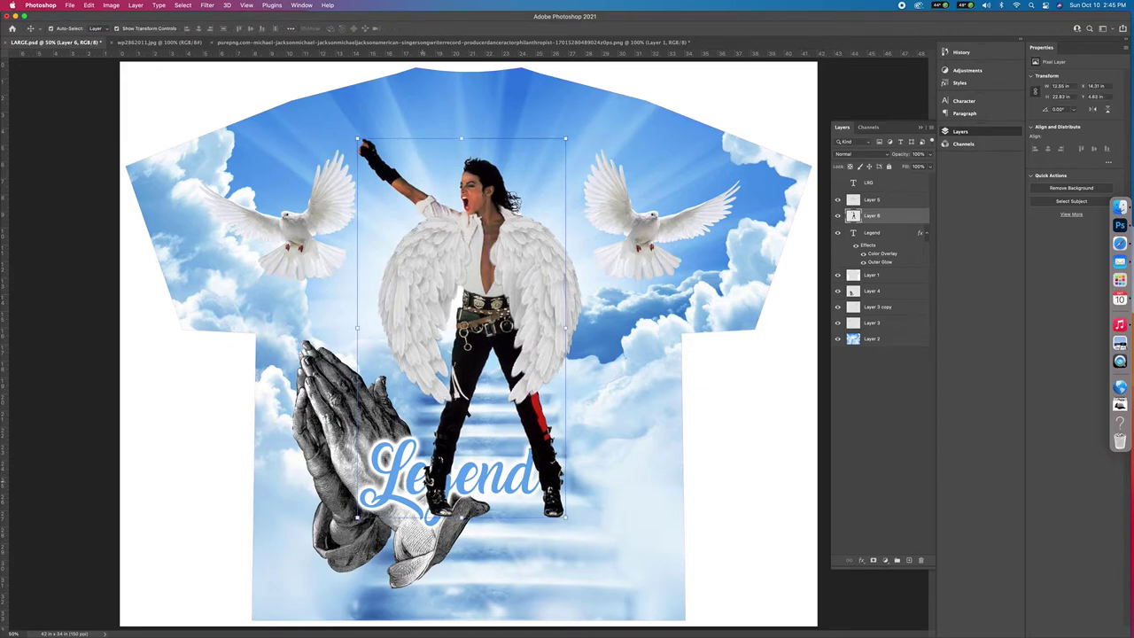
pyautogui.click(390, 478)
pyautogui.press('shift+super+bracketright')
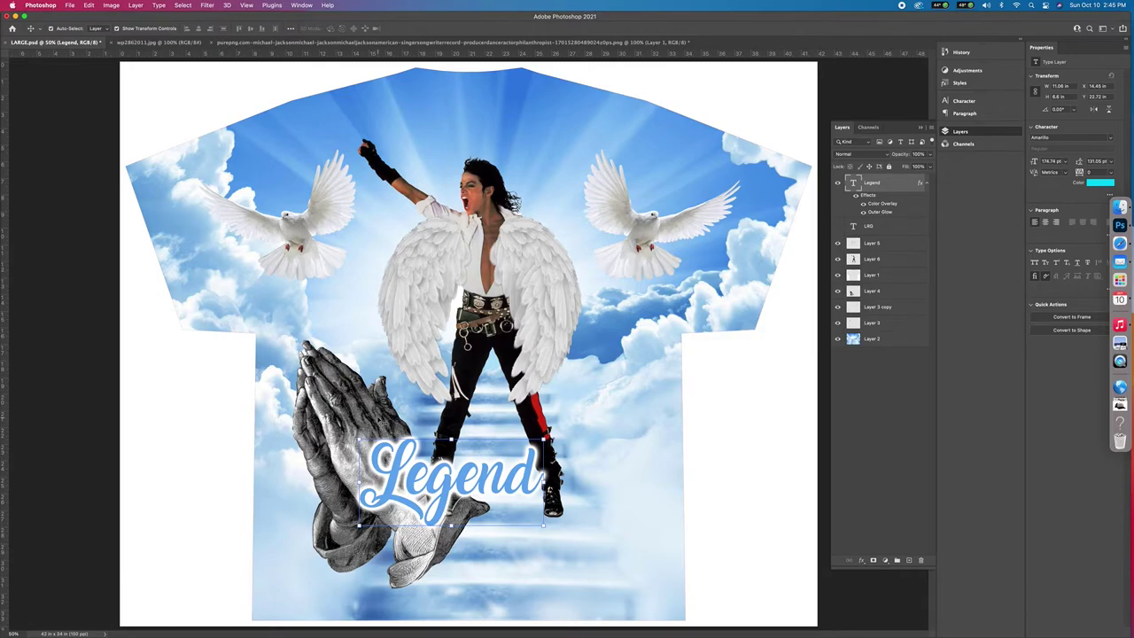
# Send the angel wings behind the figure and move them slightly up and right to sit at its shoulders.
pyautogui.click(531, 260)
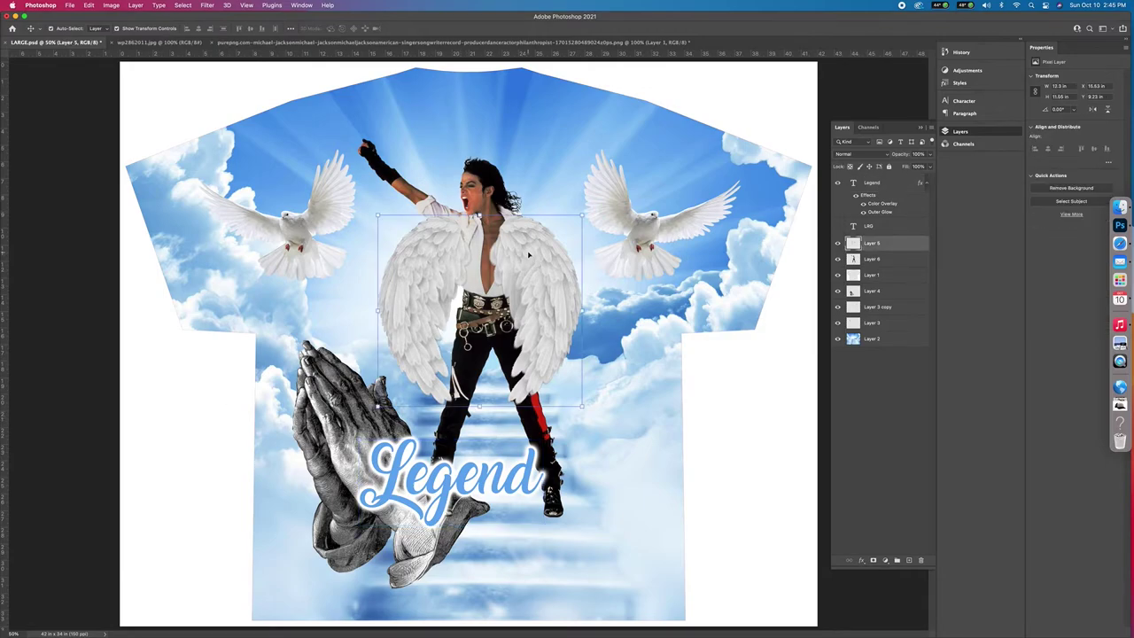
pyautogui.press('super+bracketleft')
pyautogui.press('super+bracketleft')
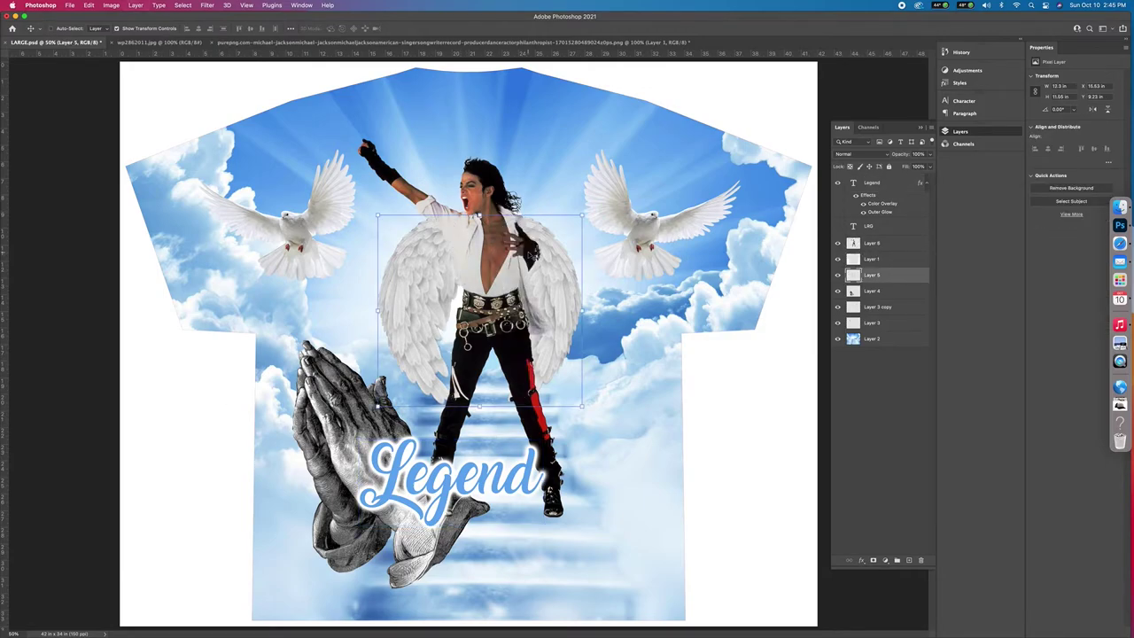
pyautogui.moveTo(407, 341); pyautogui.dragTo(421, 309)
# Scale down the praying hands and move them up beside the figure's legs, above the "Legend" lettering.
pyautogui.click(490, 525)
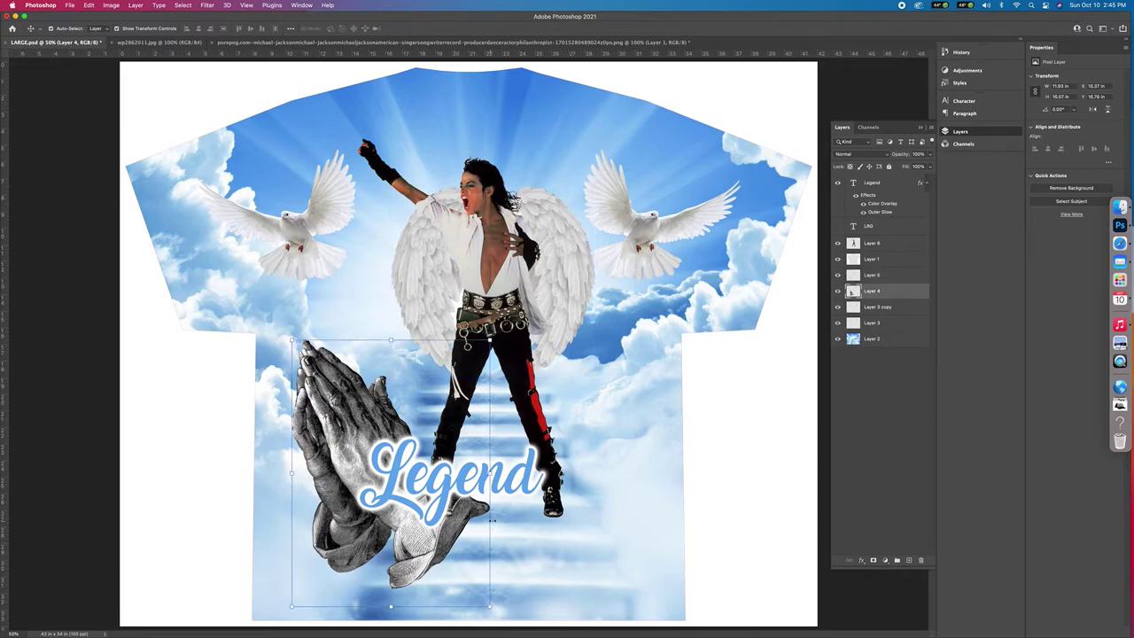
pyautogui.hotkey('ctrl', 't')
pyautogui.moveTo(489, 473); pyautogui.dragTo(433, 469)
pyautogui.moveTo(321, 457); pyautogui.dragTo(326, 388)
pyautogui.click(450, 28)
pyautogui.click(598, 220)
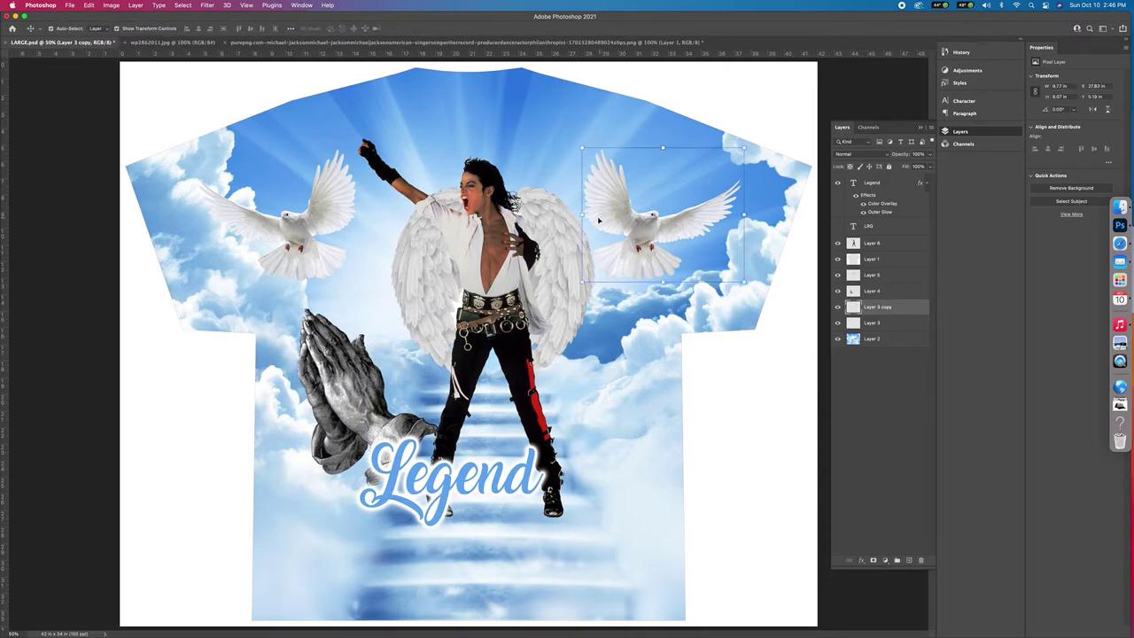
# Scale the right dove down to about 92% and the left dove to about 8.28 in wide.
pyautogui.moveTo(581, 215); pyautogui.dragTo(603, 196)
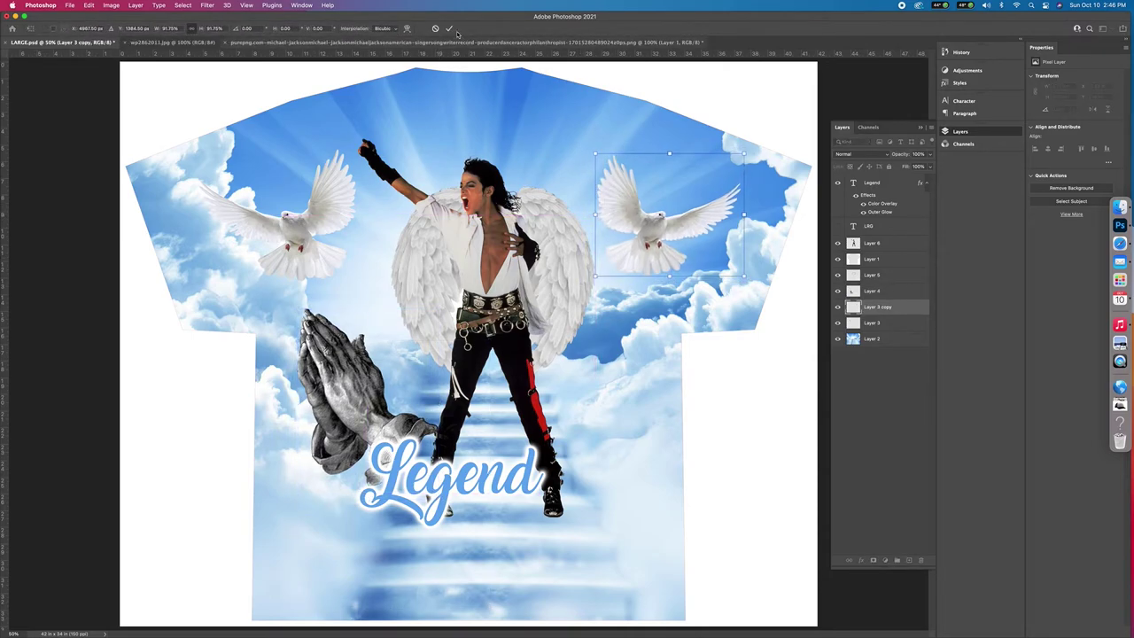
pyautogui.press('Return')
pyautogui.click(334, 209)
pyautogui.moveTo(358, 209); pyautogui.dragTo(334, 196)
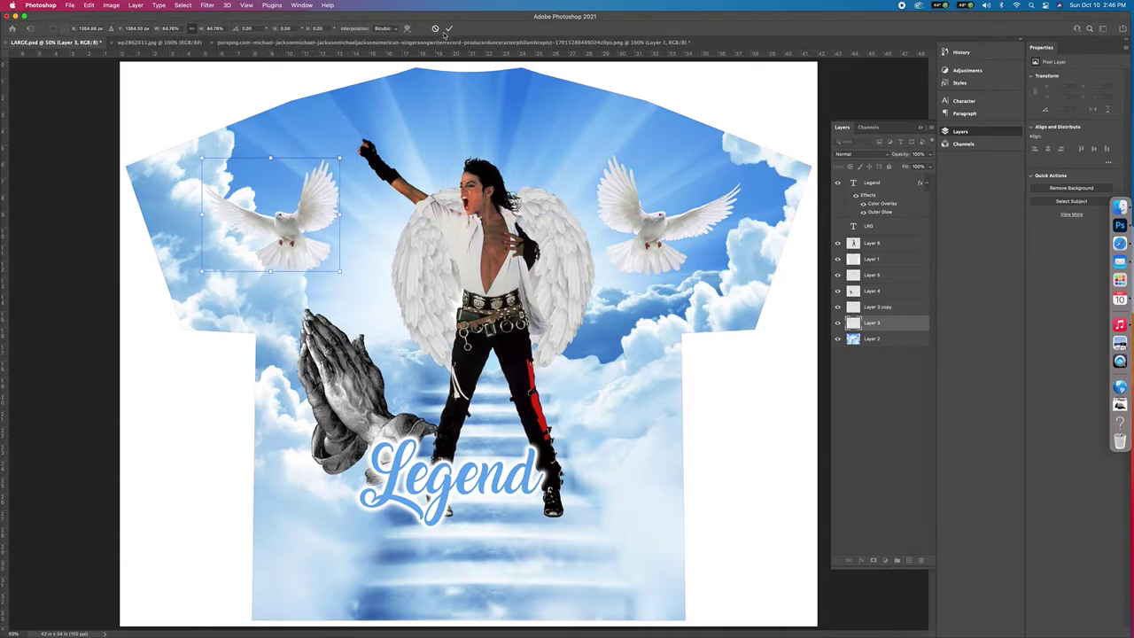
pyautogui.click(449, 28)
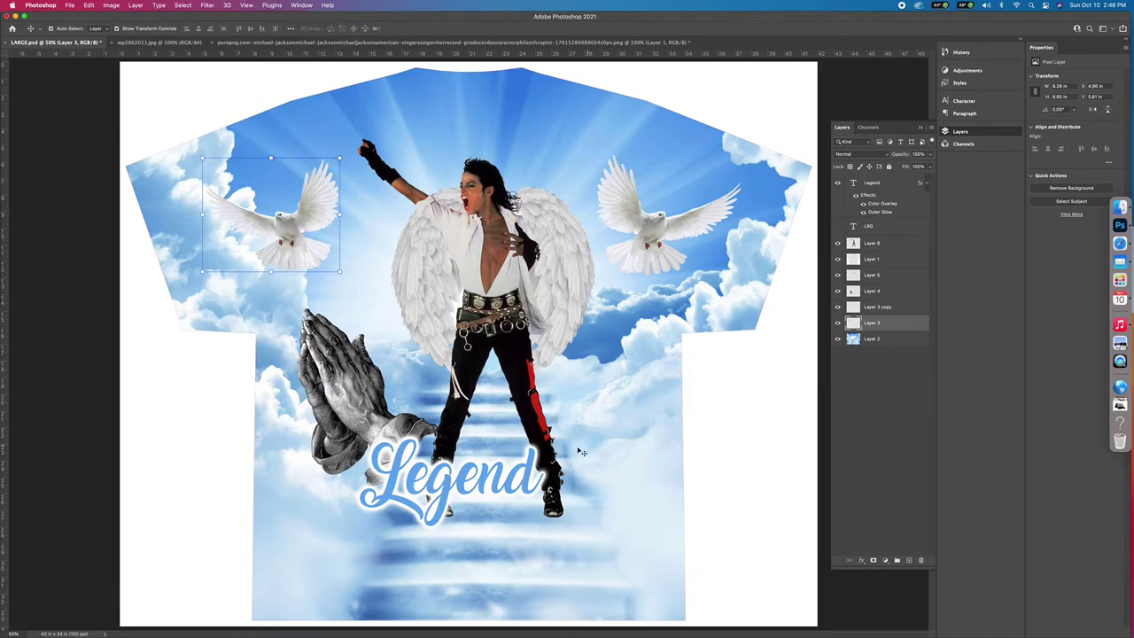
# Move the Michael Jackson figure slightly down and left, and shift the angel wings to stay behind its shoulders.
pyautogui.moveTo(537, 424)
pyautogui.mouseDown()
pyautogui.moveTo(530, 453)
pyautogui.moveTo(536, 430)
pyautogui.mouseUp()
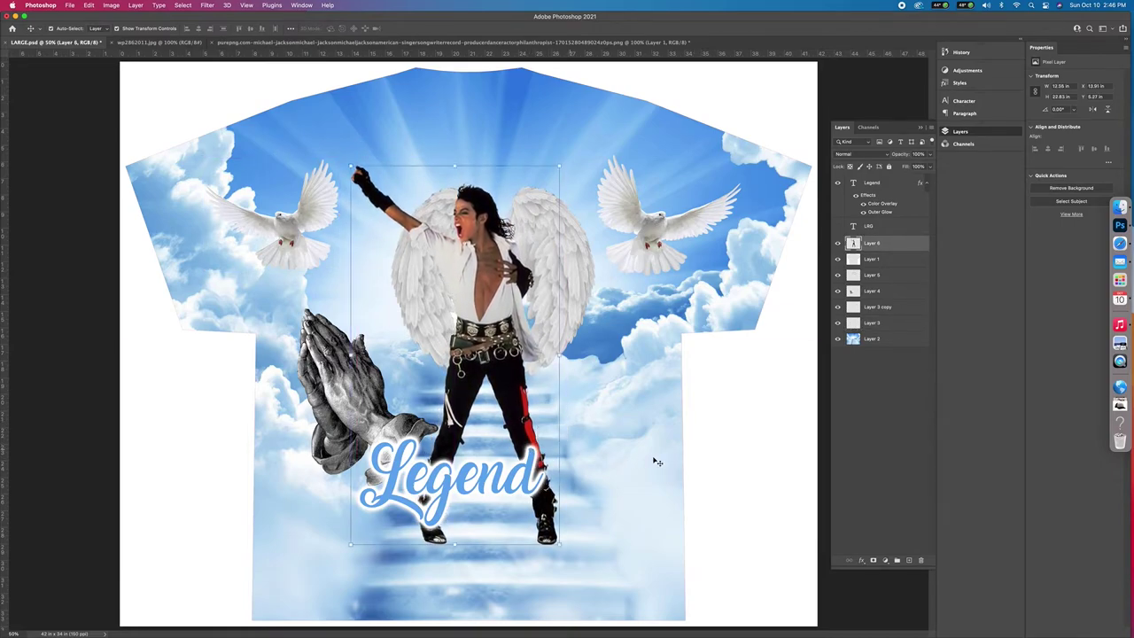
pyautogui.click(789, 483)
pyautogui.moveTo(569, 263); pyautogui.dragTo(559, 278)
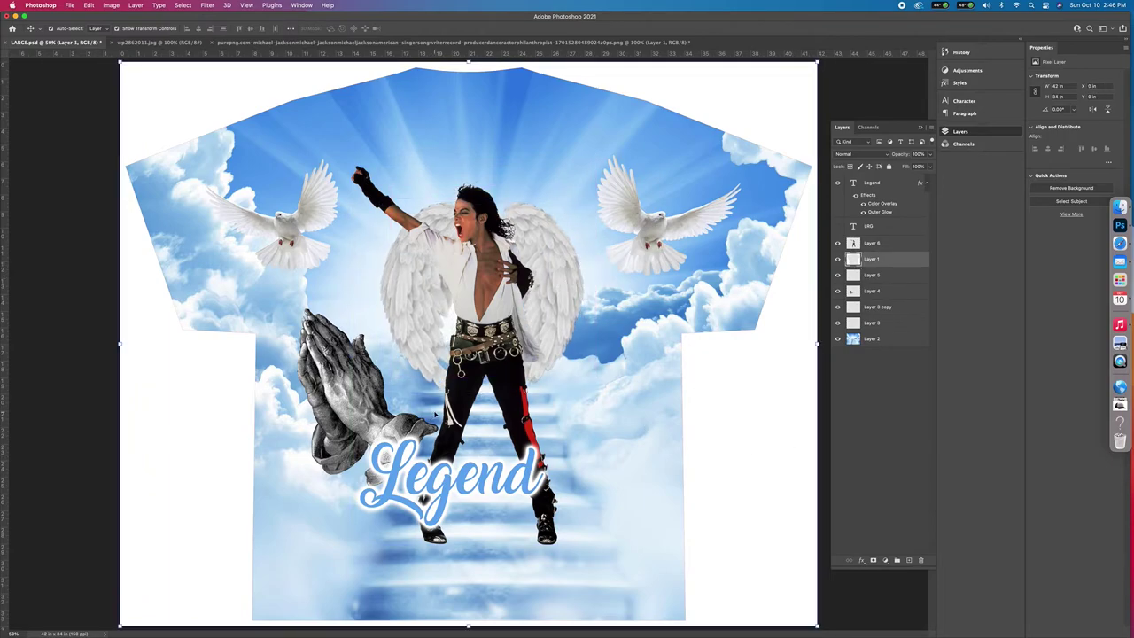
# Switch to Safari, browse the "michael jackson png" image results, and return to the design in Photoshop.
pyautogui.click(1106, 241)
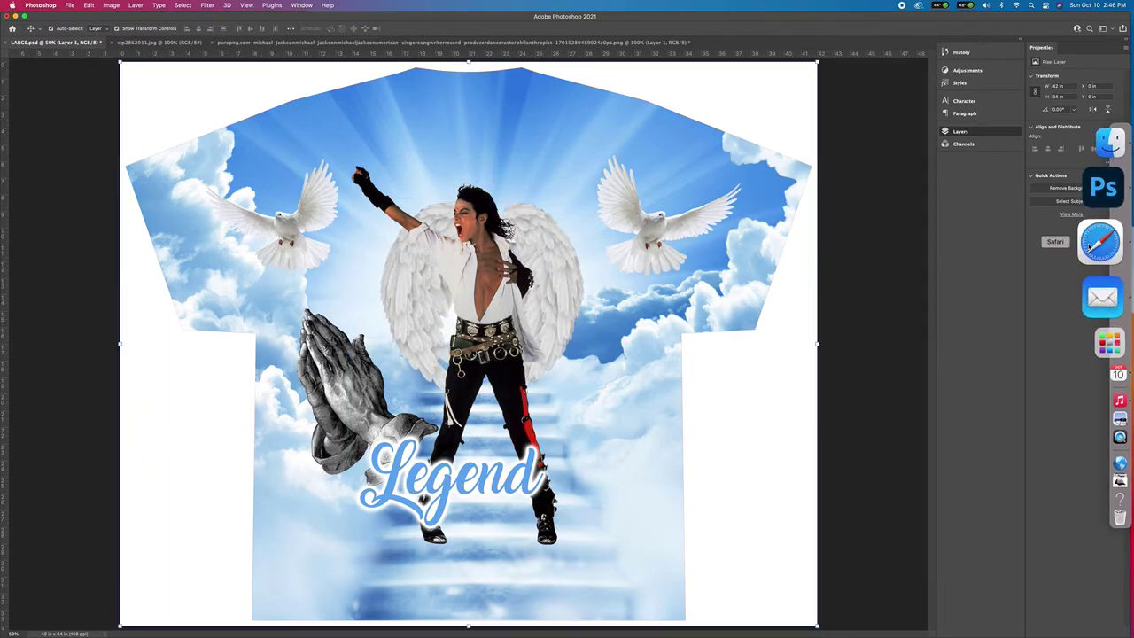
pyautogui.scroll(2, 631, 220)
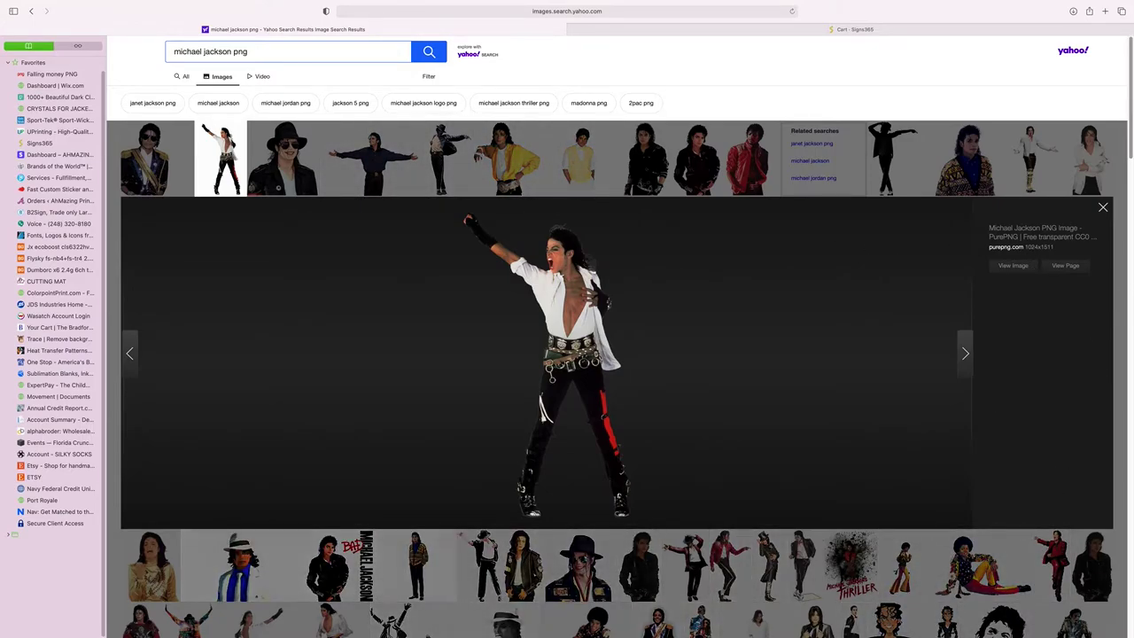
pyautogui.scroll(-5, 1127, 323)
pyautogui.moveTo(1132, 320)
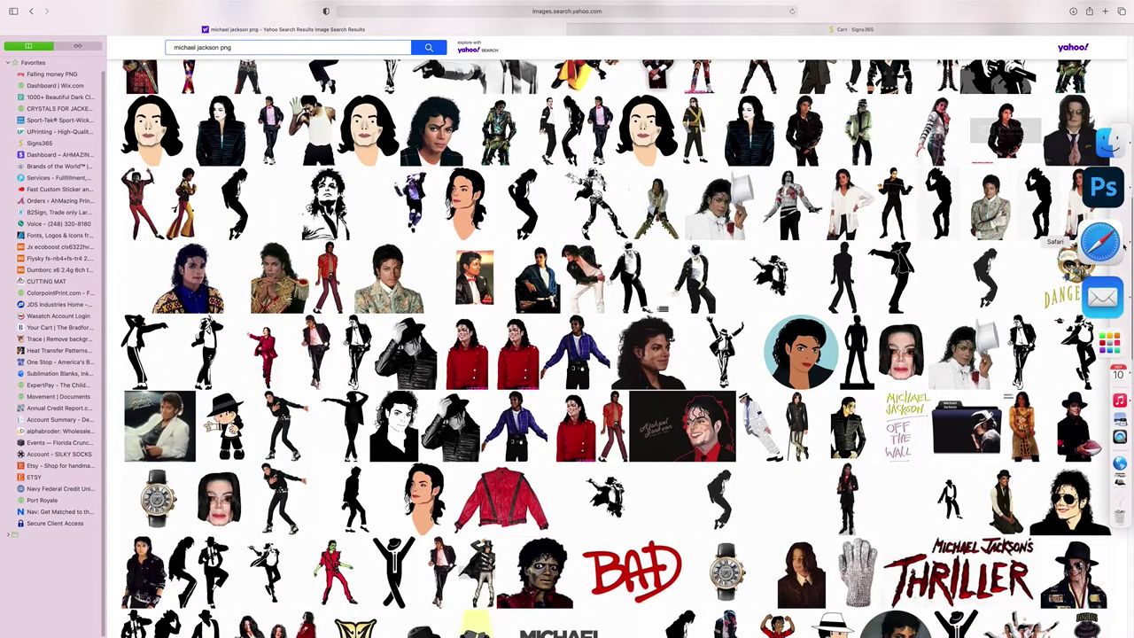
pyautogui.click(1103, 232)
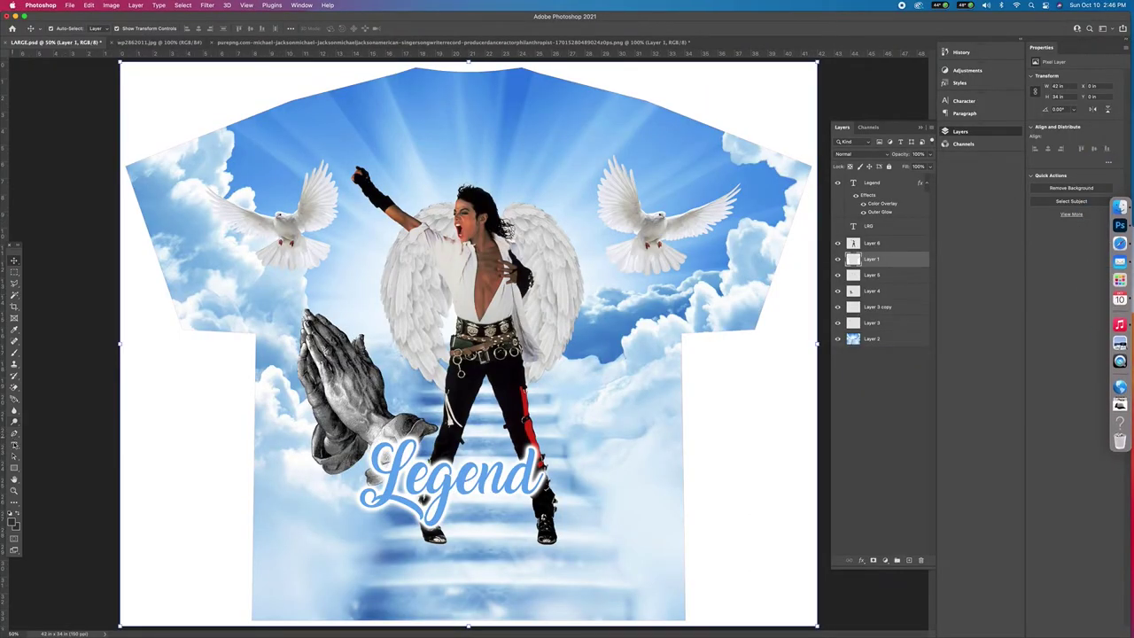
# Add the text "MICHAEL" in the Impact font at 40 pt near the left dove.
pyautogui.click(13, 444)
pyautogui.click(244, 190)
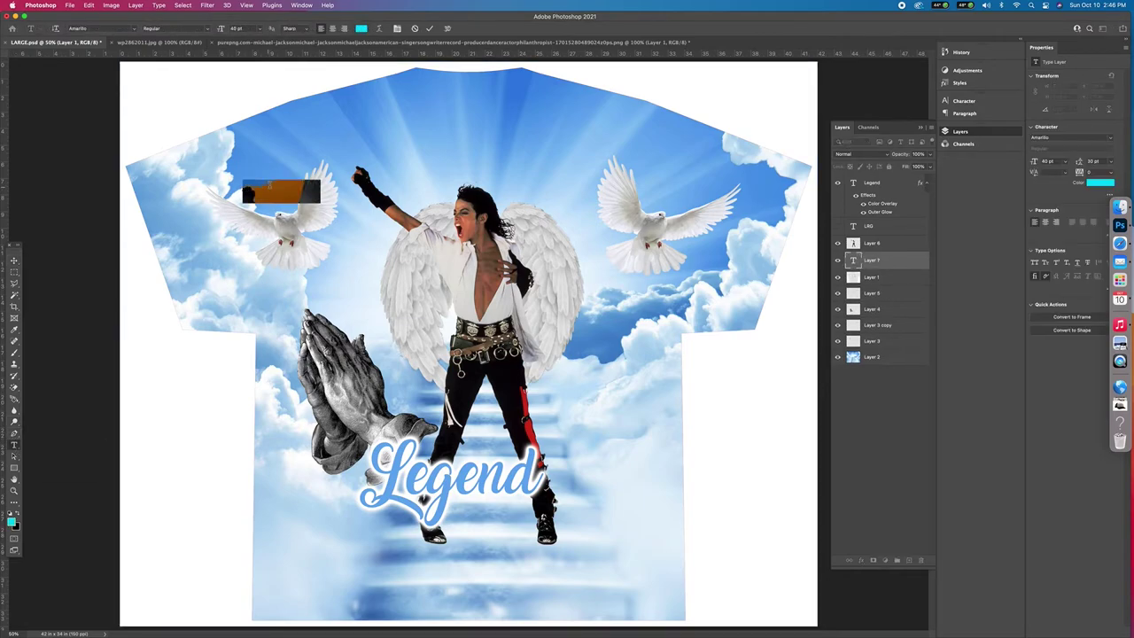
pyautogui.click(133, 29)
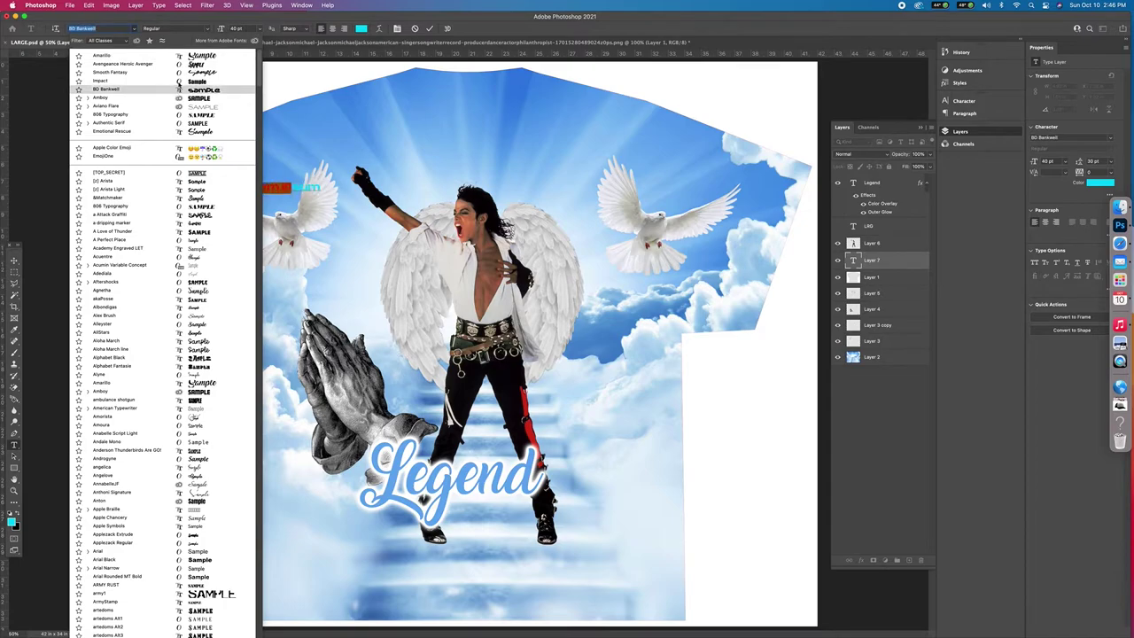
pyautogui.click(180, 82)
pyautogui.press('BackSpace')
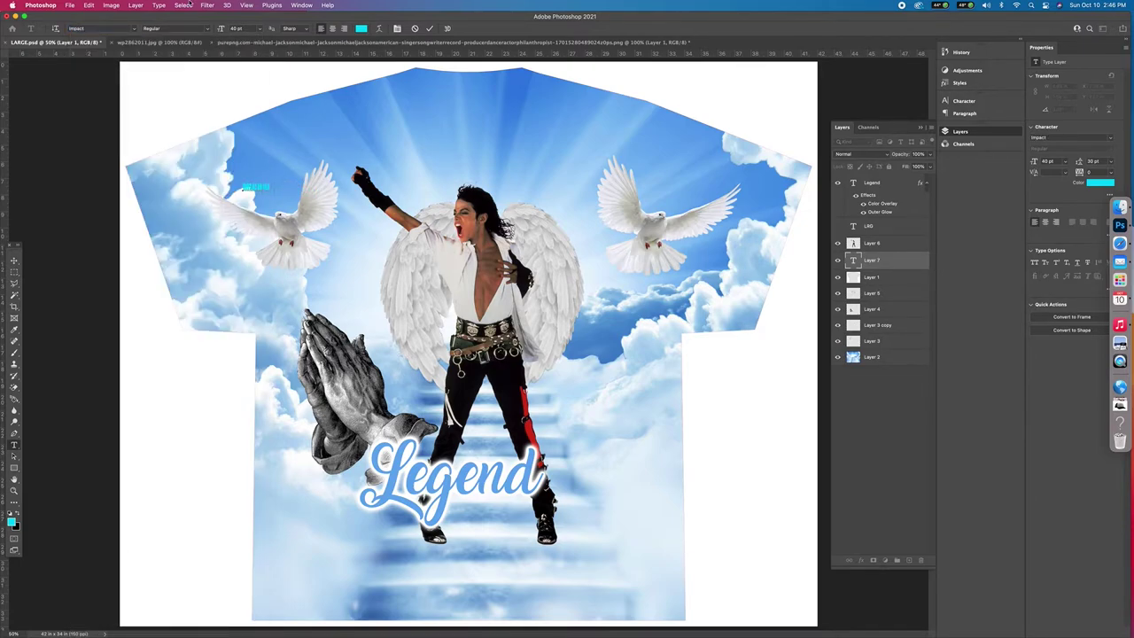
pyautogui.click(431, 28)
pyautogui.click(14, 260)
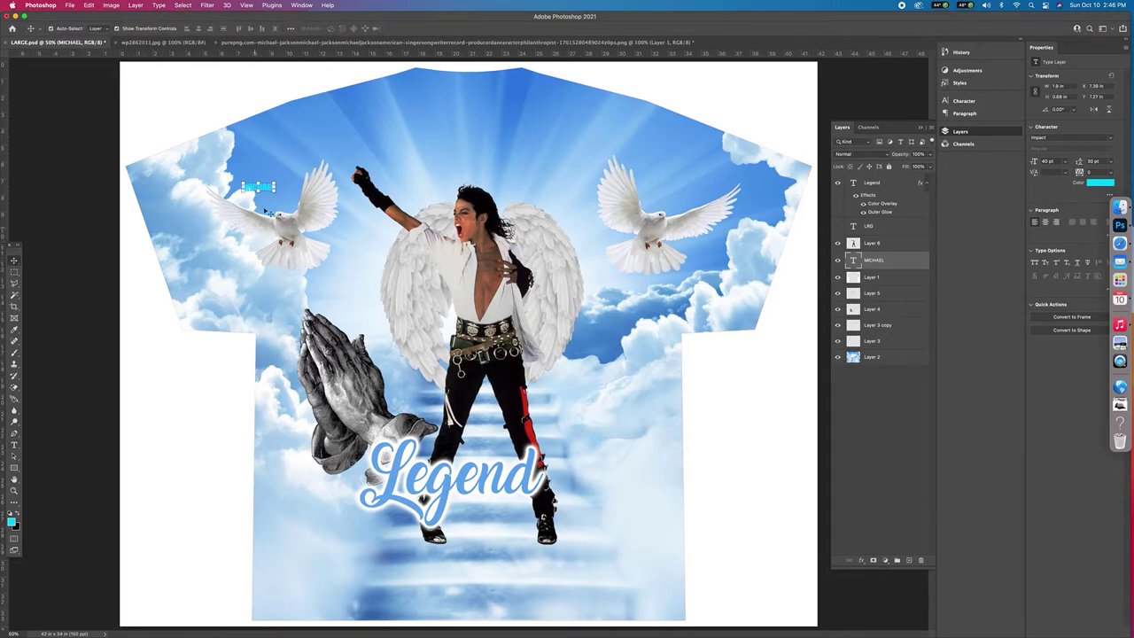
# Enlarge the "MICHAEL" text to about 24.77 in wide and centre it across the upper chest behind the figure.
pyautogui.moveTo(278, 187); pyautogui.dragTo(654, 185)
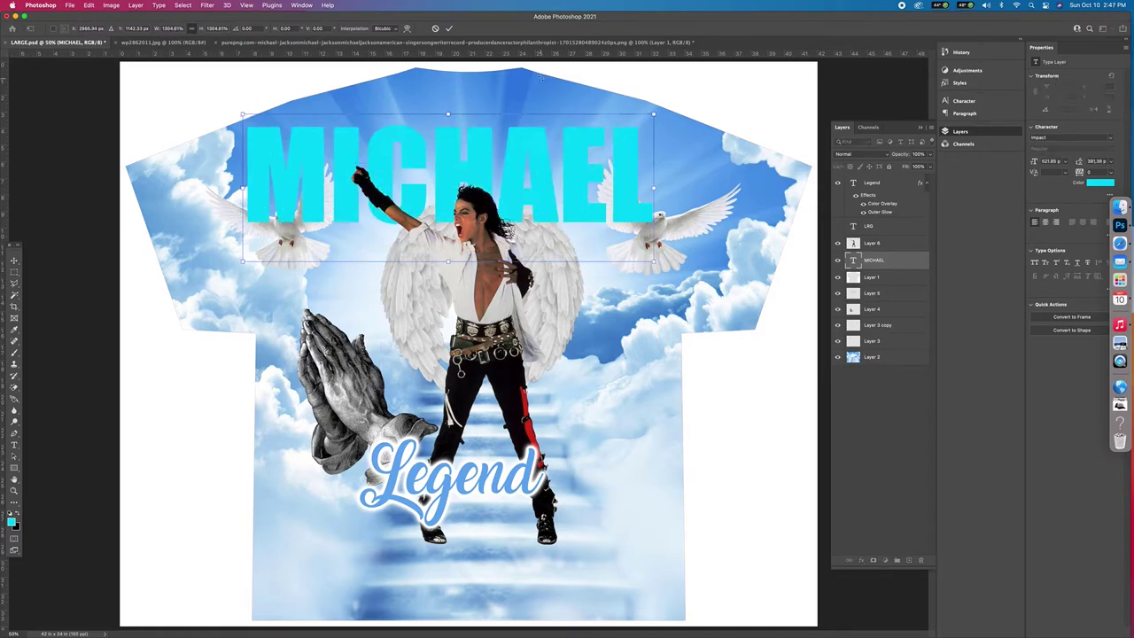
pyautogui.click(449, 29)
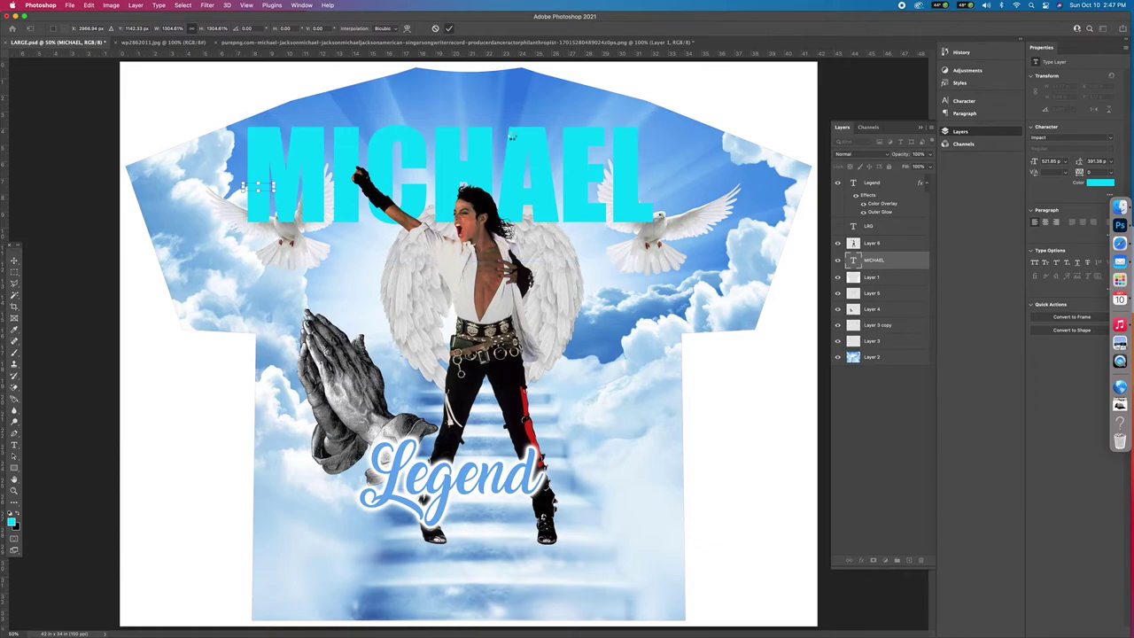
pyautogui.moveTo(524, 154)
pyautogui.mouseDown()
pyautogui.moveTo(546, 173)
pyautogui.moveTo(536, 162)
pyautogui.mouseUp()
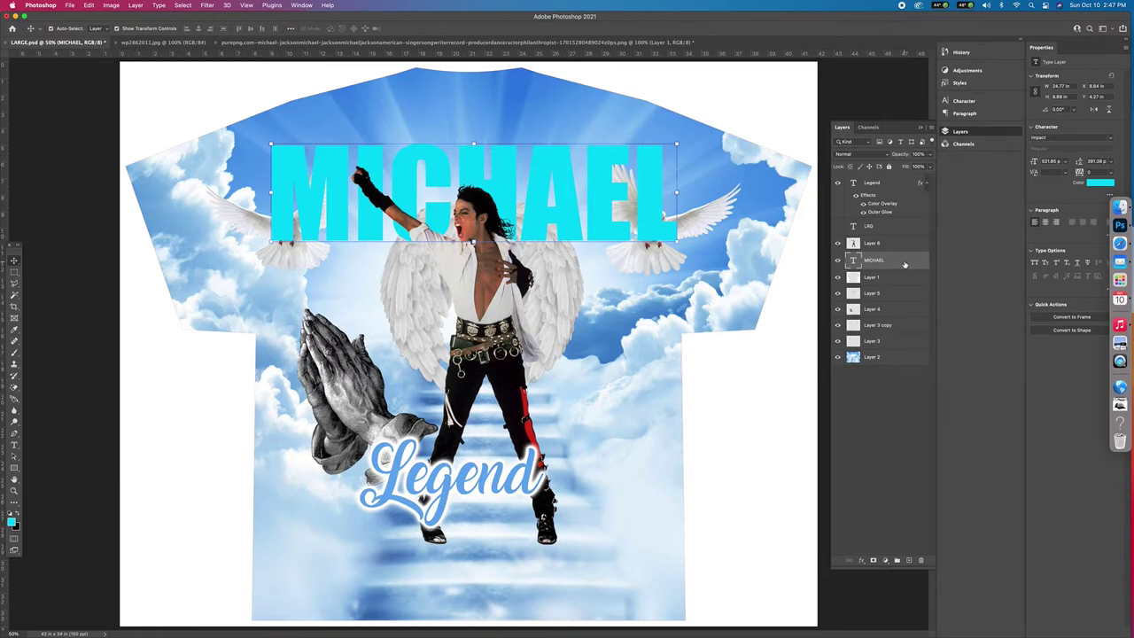
# Give the "MICHAEL" text a medium-blue Color Overlay and a white Outer Glow at 100% opacity.
pyautogui.doubleClick(903, 263)
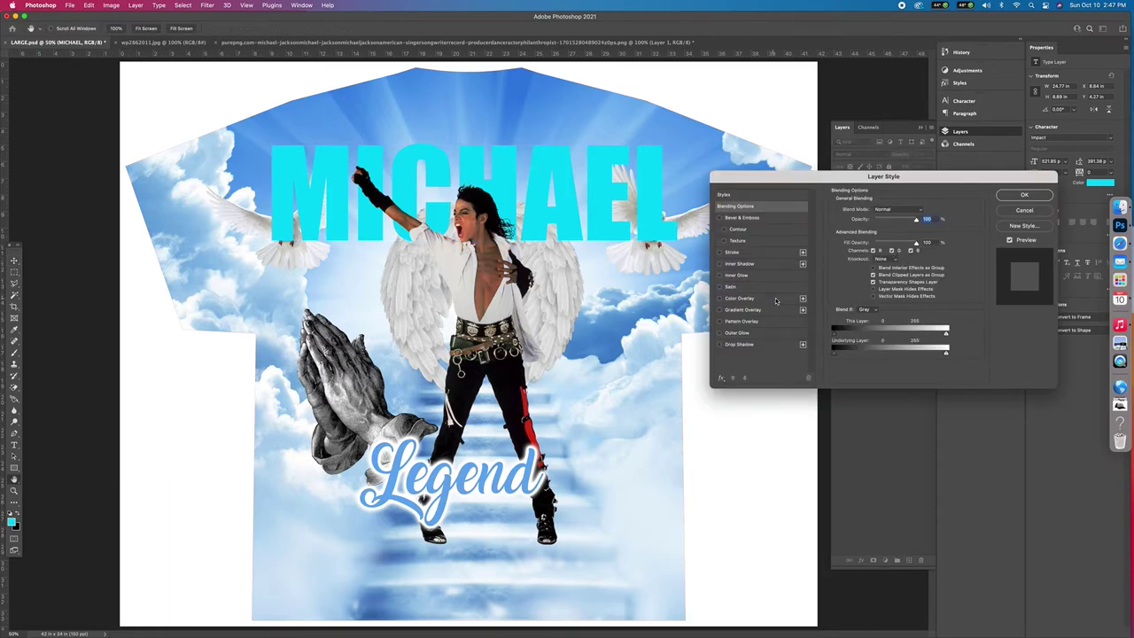
pyautogui.click(739, 298)
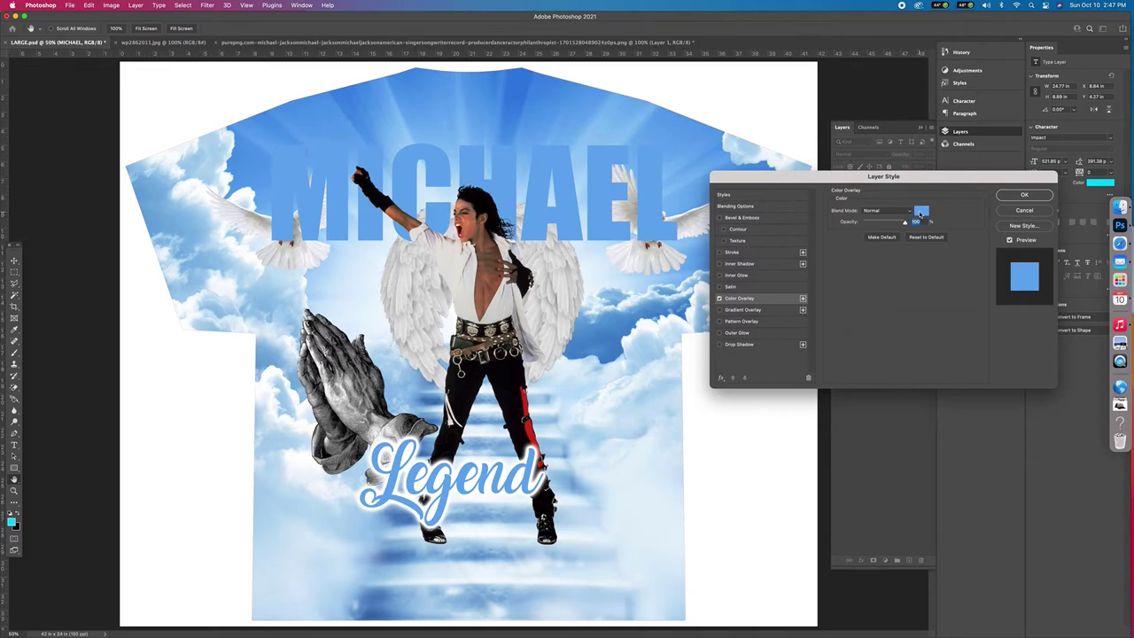
pyautogui.click(920, 213)
pyautogui.moveTo(877, 355); pyautogui.dragTo(832, 330)
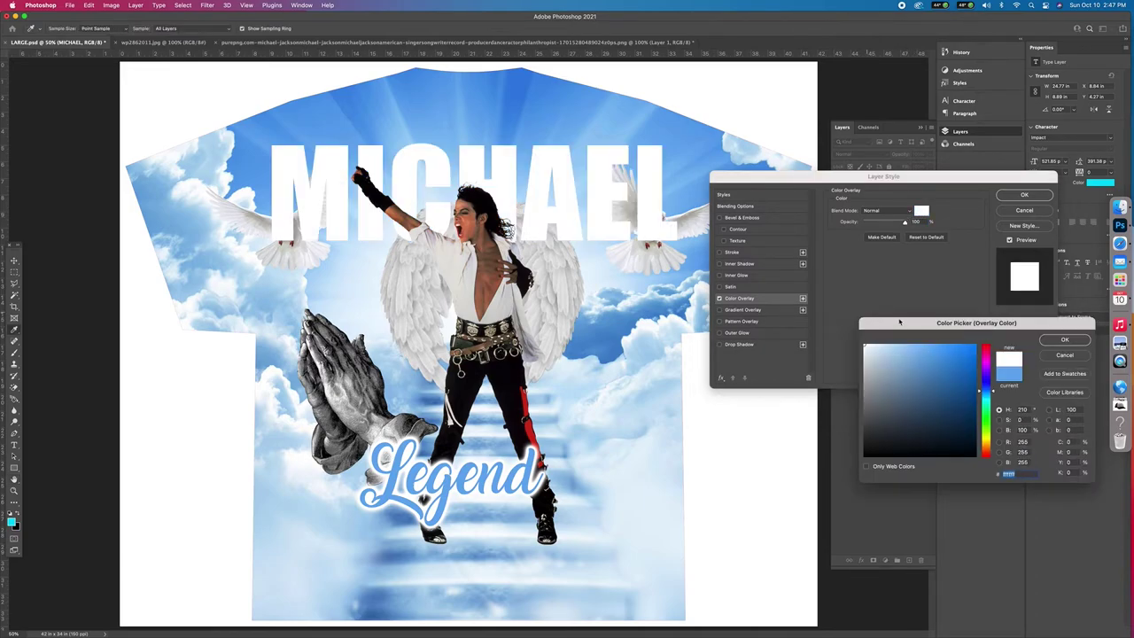
pyautogui.click(933, 353)
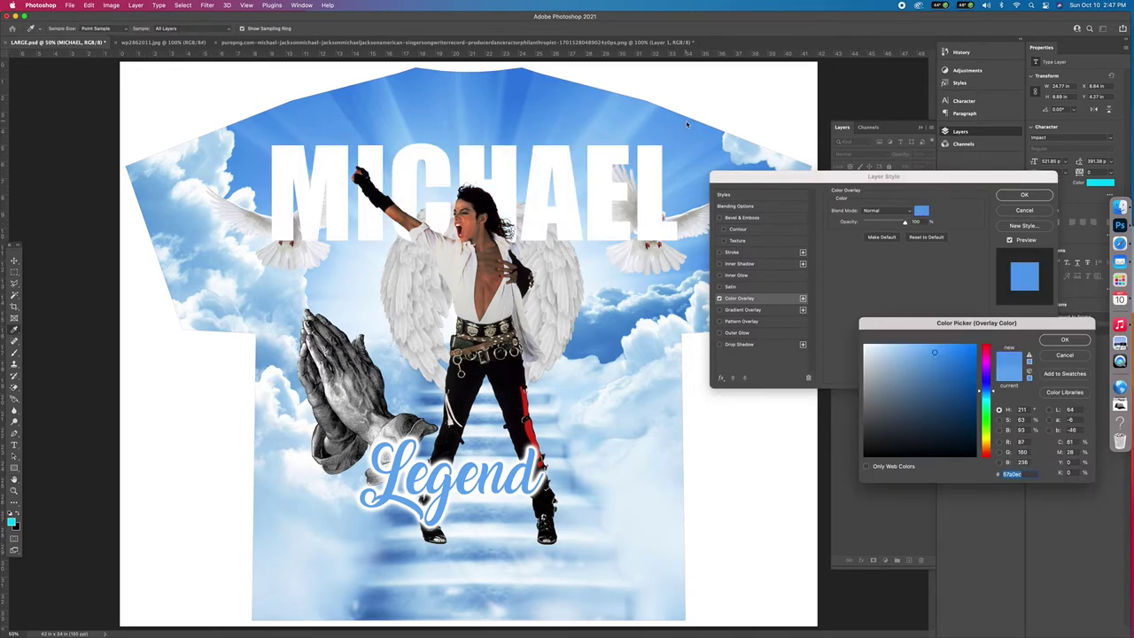
pyautogui.click(1061, 338)
pyautogui.click(740, 332)
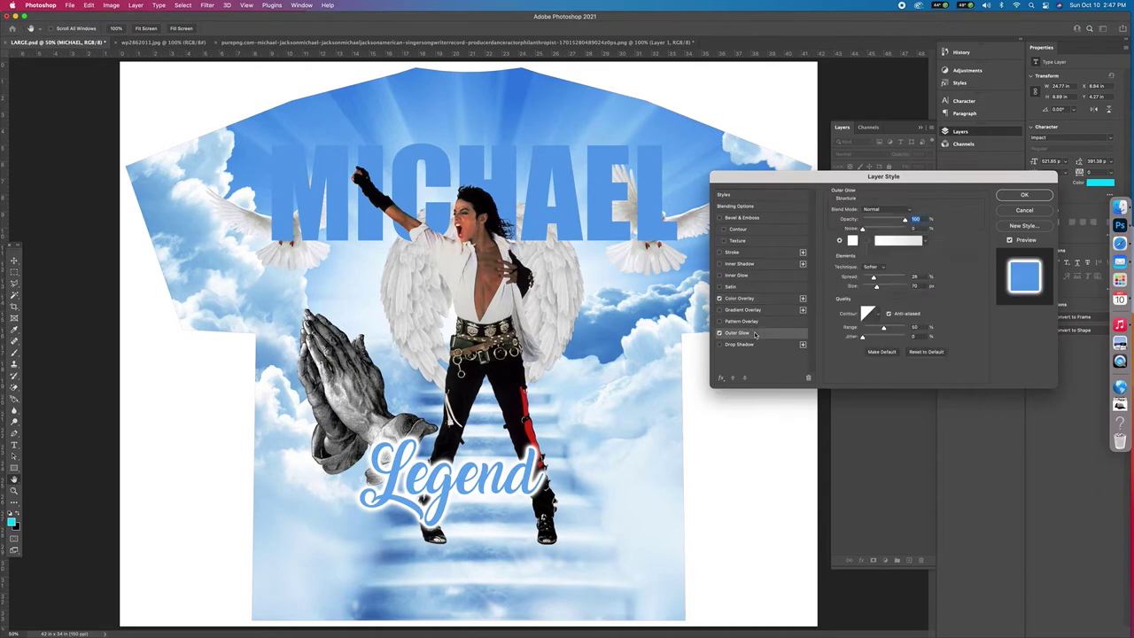
pyautogui.click(1024, 196)
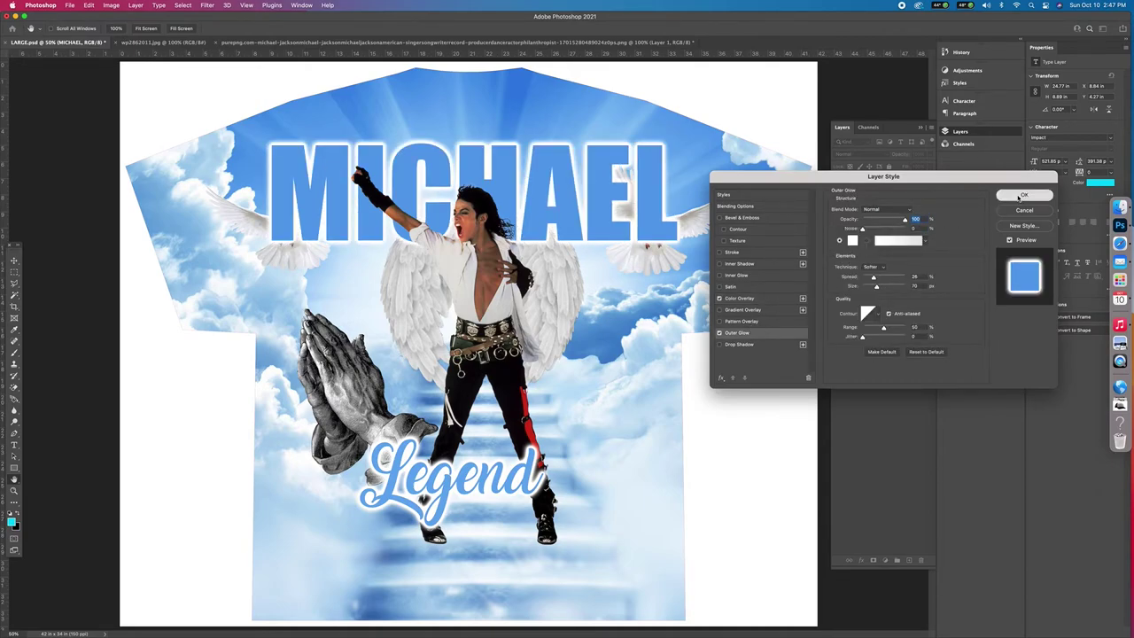
# Send the "MICHAEL" text layer backward until it sits behind both doves, directly above the sky background.
pyautogui.press('super+bracketleft')
pyautogui.press('super+bracketleft')
pyautogui.press('super+bracketleft')
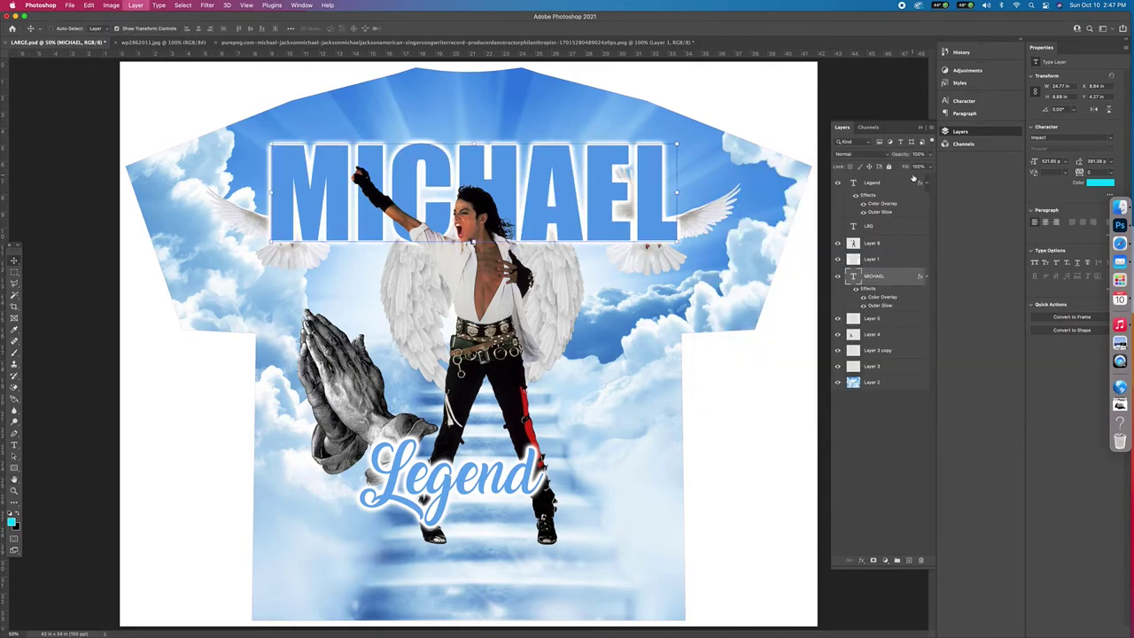
pyautogui.press('super+bracketleft')
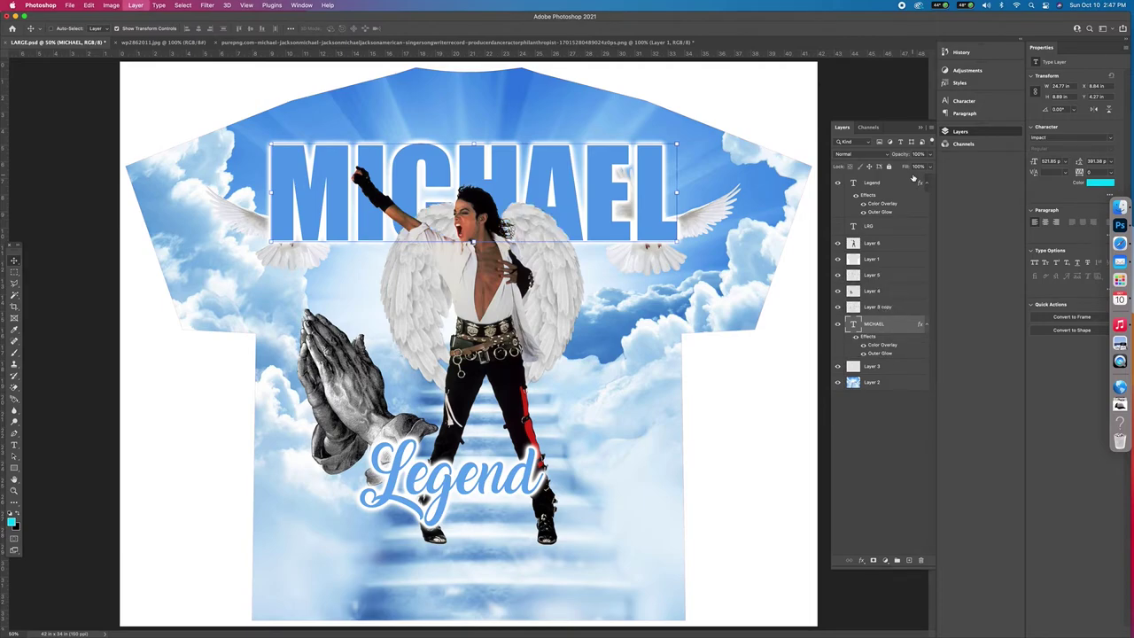
pyautogui.press('super+bracketleft')
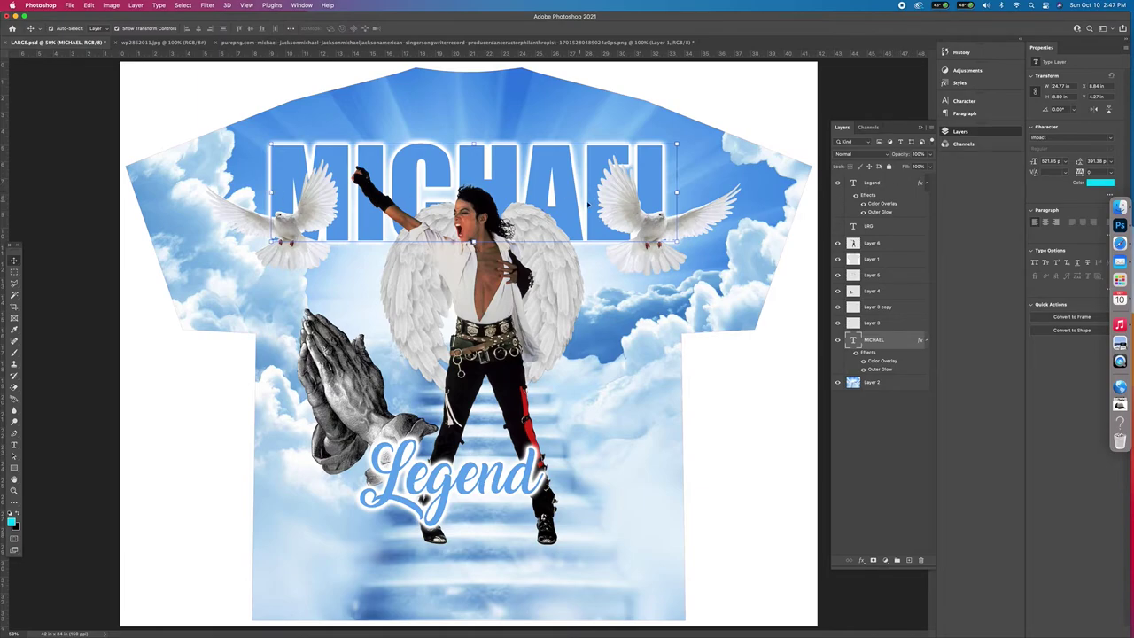
# Resize the "MICHAEL" text to about 21.16 in wide and 7.75 in high, keeping it centred above the figure.
pyautogui.moveTo(676, 193); pyautogui.dragTo(669, 173)
pyautogui.moveTo(258, 202); pyautogui.dragTo(297, 202)
pyautogui.moveTo(665, 203)
pyautogui.mouseDown()
pyautogui.moveTo(671, 182)
pyautogui.moveTo(675, 191)
pyautogui.mouseUp()
pyautogui.click(450, 28)
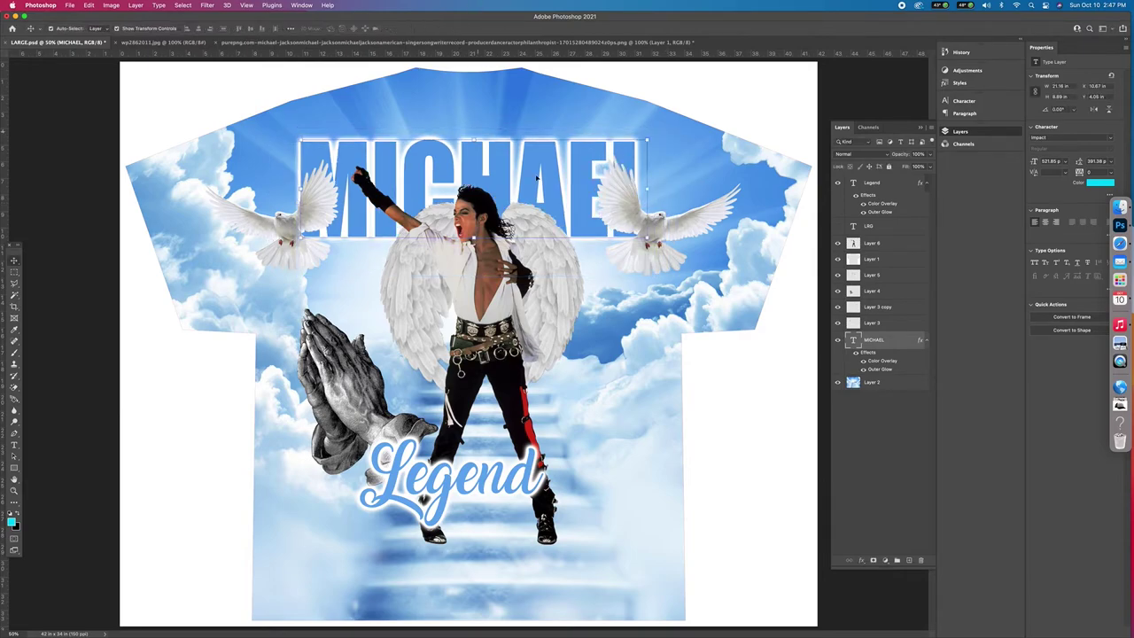
pyautogui.click(473, 237)
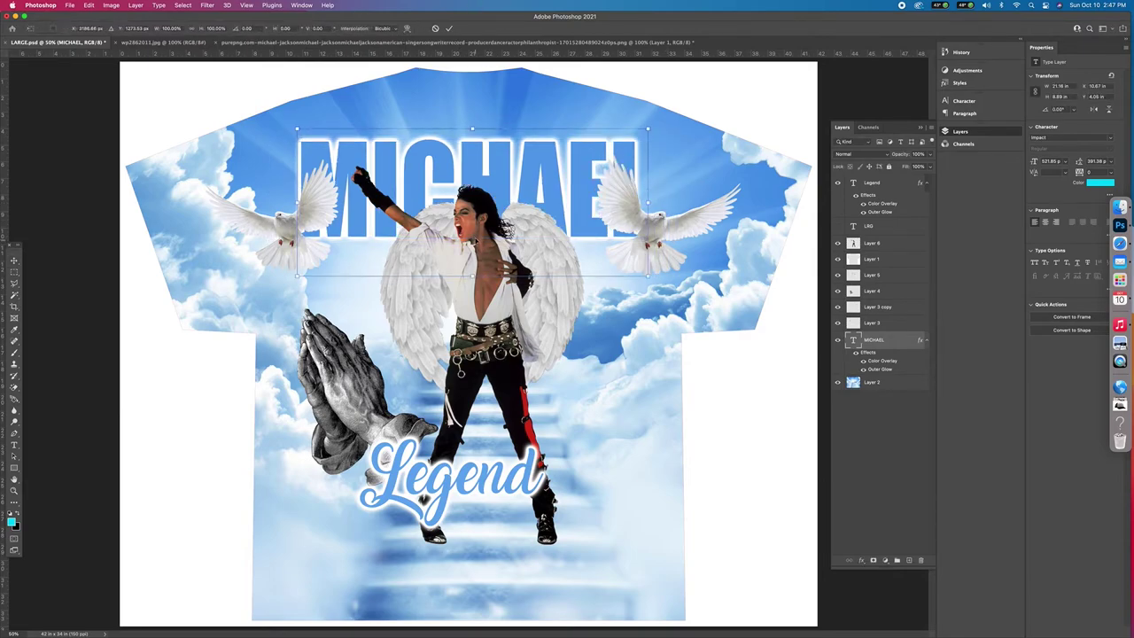
pyautogui.moveTo(472, 275); pyautogui.dragTo(472, 237)
pyautogui.click(450, 29)
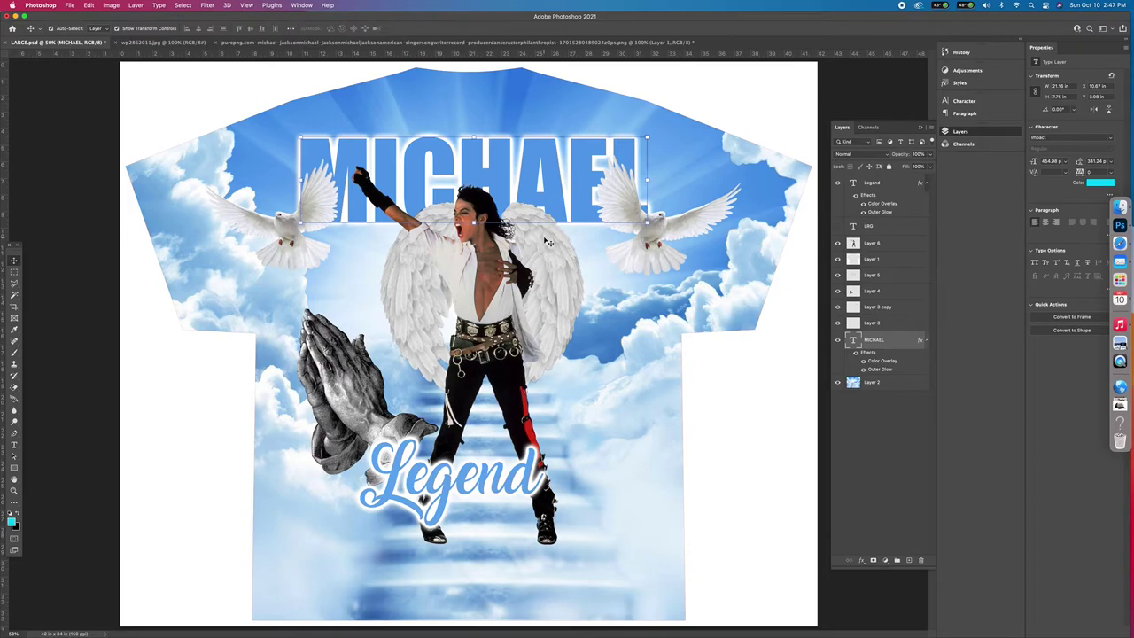
# Lower both doves beside the "MICHAEL" text, scaling the left one to about 84% and the right to 6.69 in wide.
pyautogui.moveTo(279, 246); pyautogui.dragTo(280, 271)
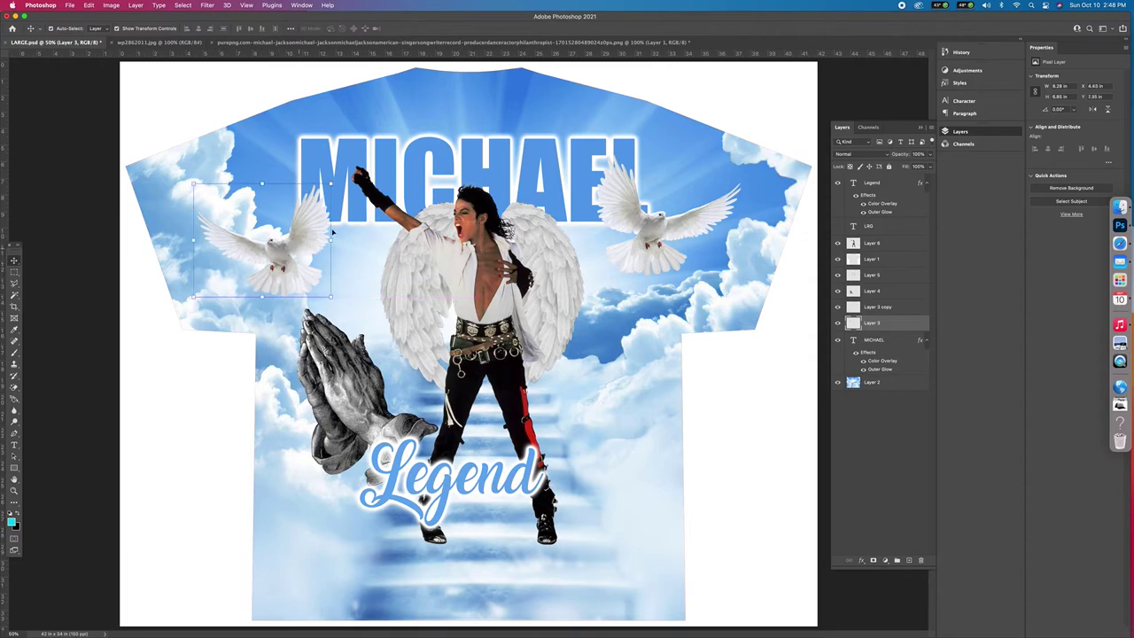
pyautogui.moveTo(330, 238); pyautogui.dragTo(334, 198)
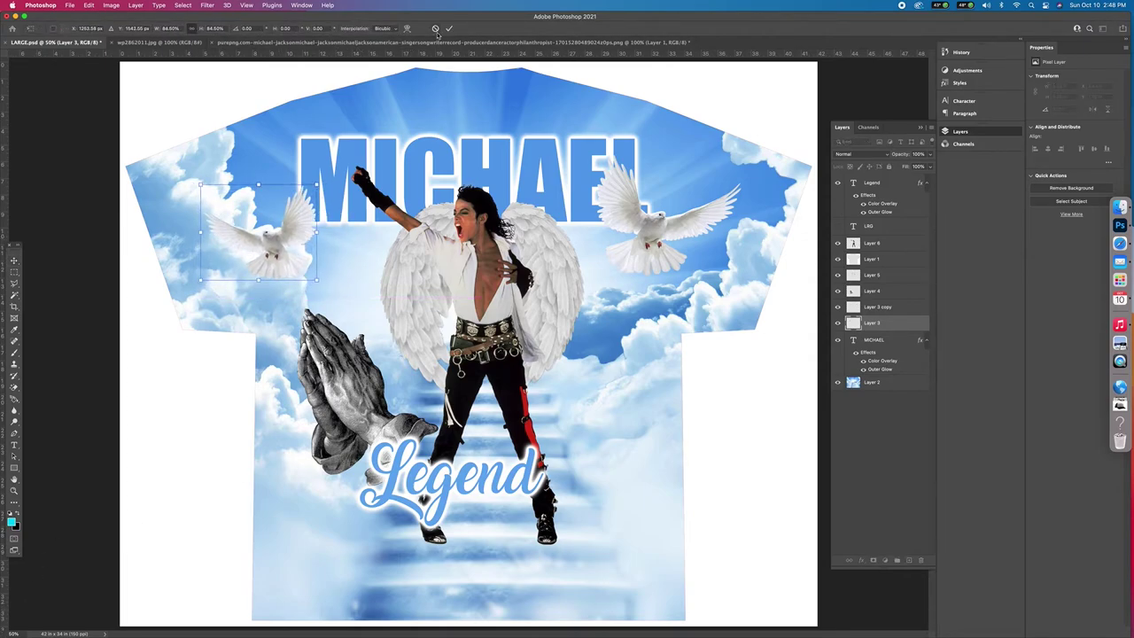
pyautogui.click(449, 28)
pyautogui.click(651, 231)
pyautogui.moveTo(670, 152); pyautogui.dragTo(665, 187)
pyautogui.moveTo(646, 228); pyautogui.dragTo(651, 240)
pyautogui.click(449, 29)
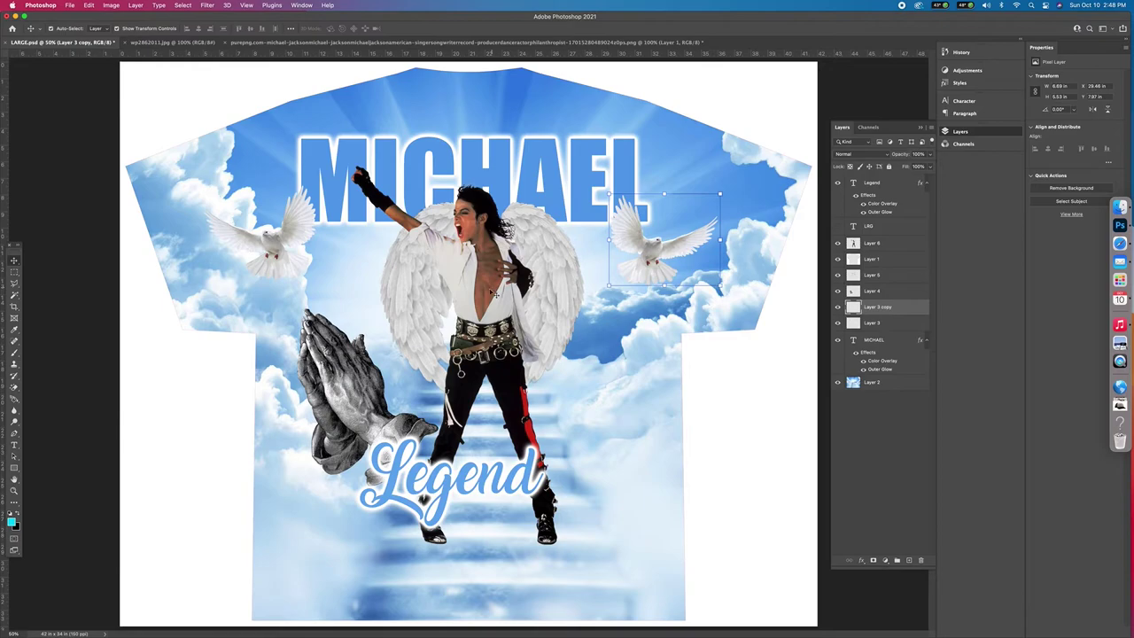
# Add the text "Jackson" in the Smooth Fantasy font near the shirt's lower edge, below the figure's feet.
pyautogui.click(496, 180)
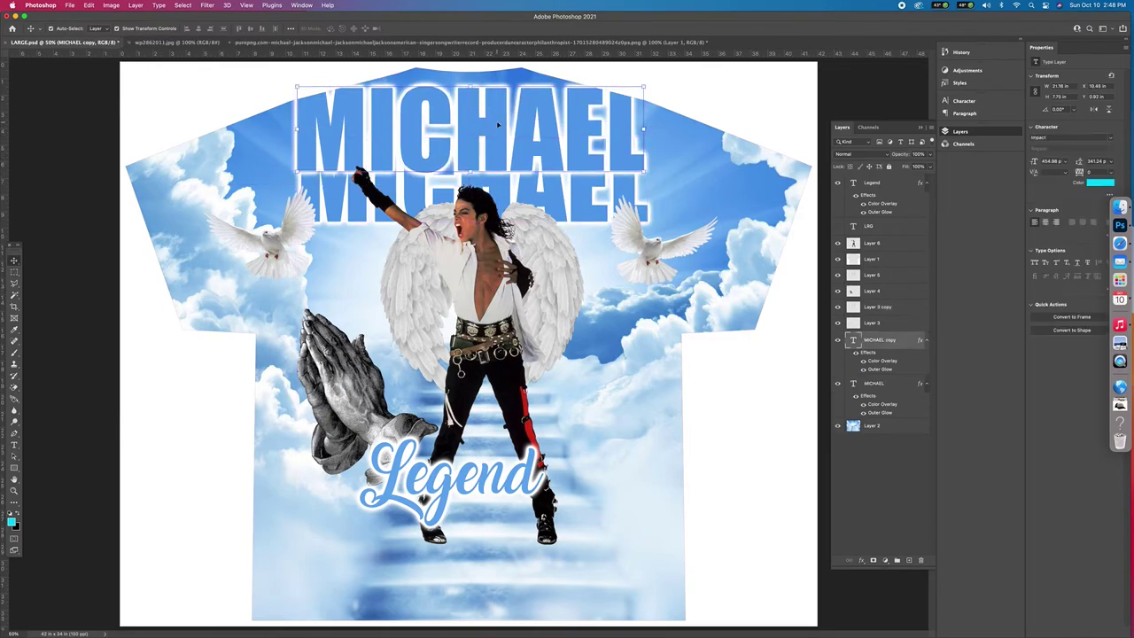
pyautogui.hotkey('ctrl', 'z')
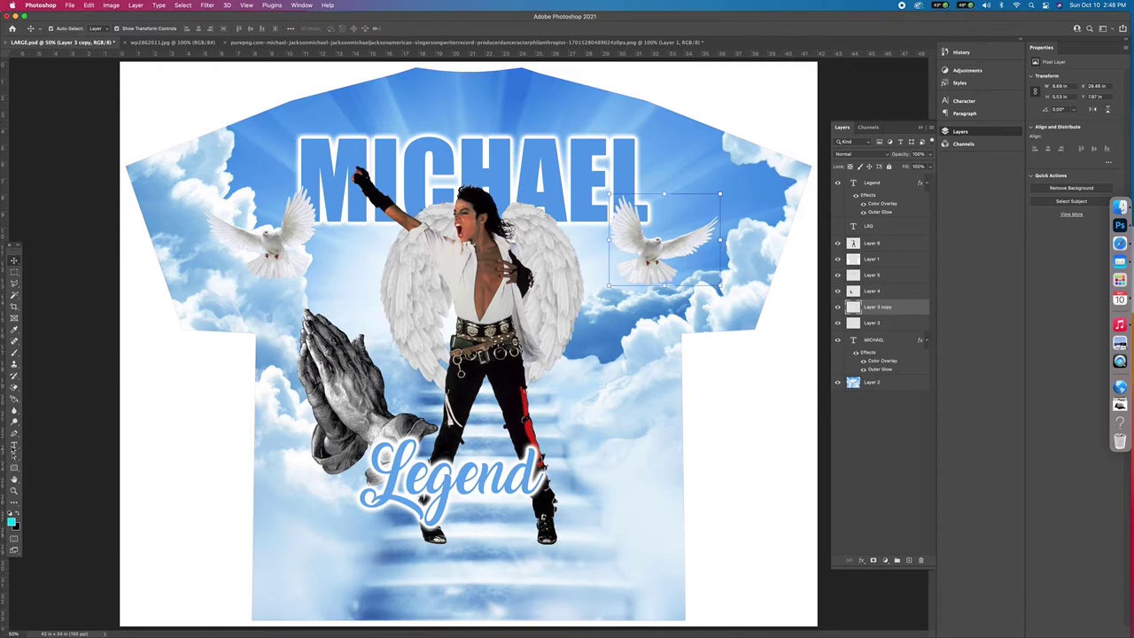
pyautogui.click(14, 445)
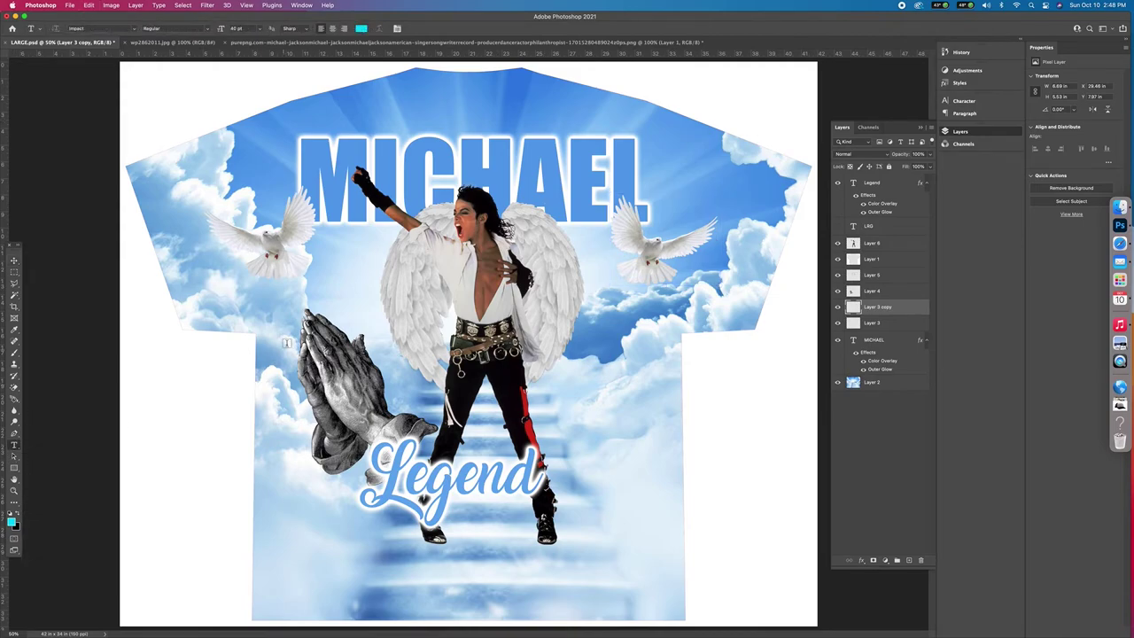
pyautogui.click(395, 308)
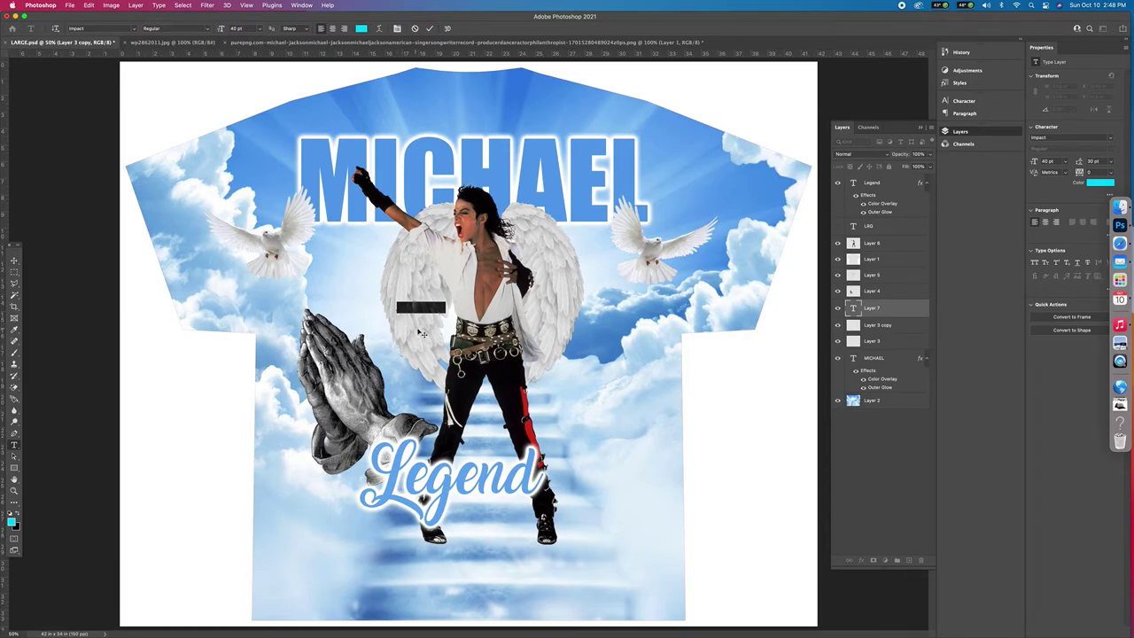
pyautogui.click(430, 28)
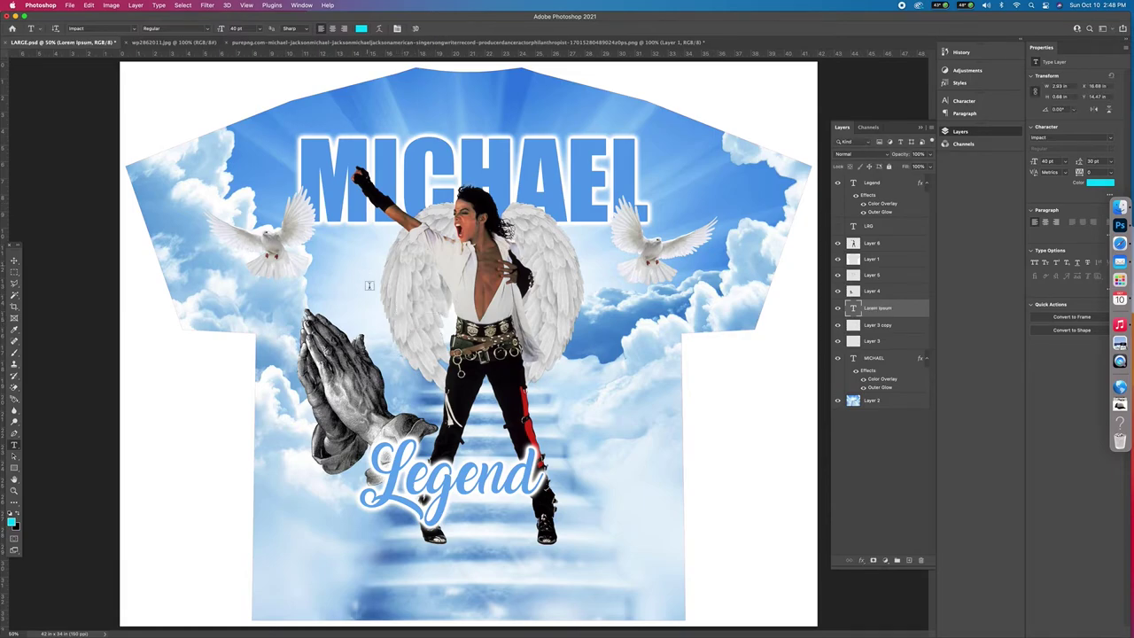
pyautogui.click(403, 578)
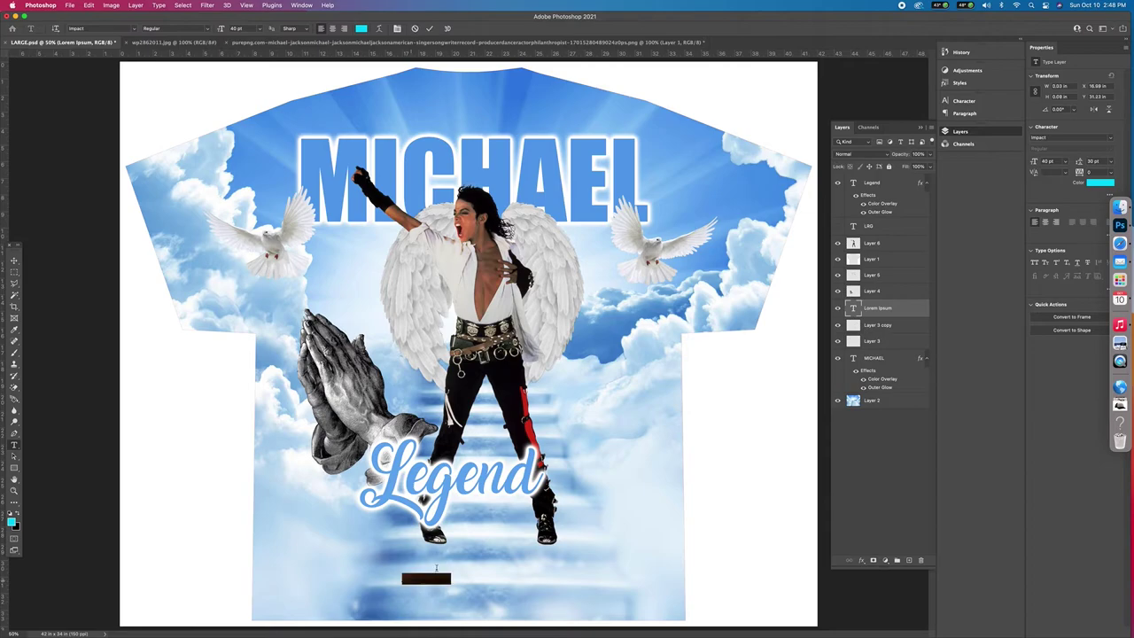
pyautogui.click(135, 29)
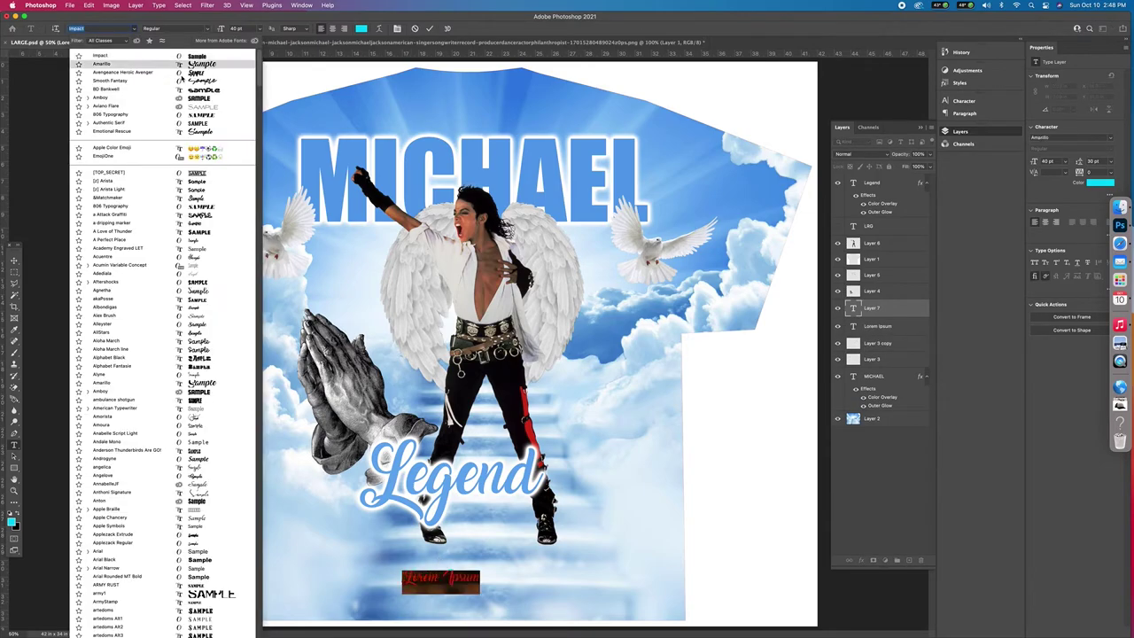
pyautogui.click(183, 80)
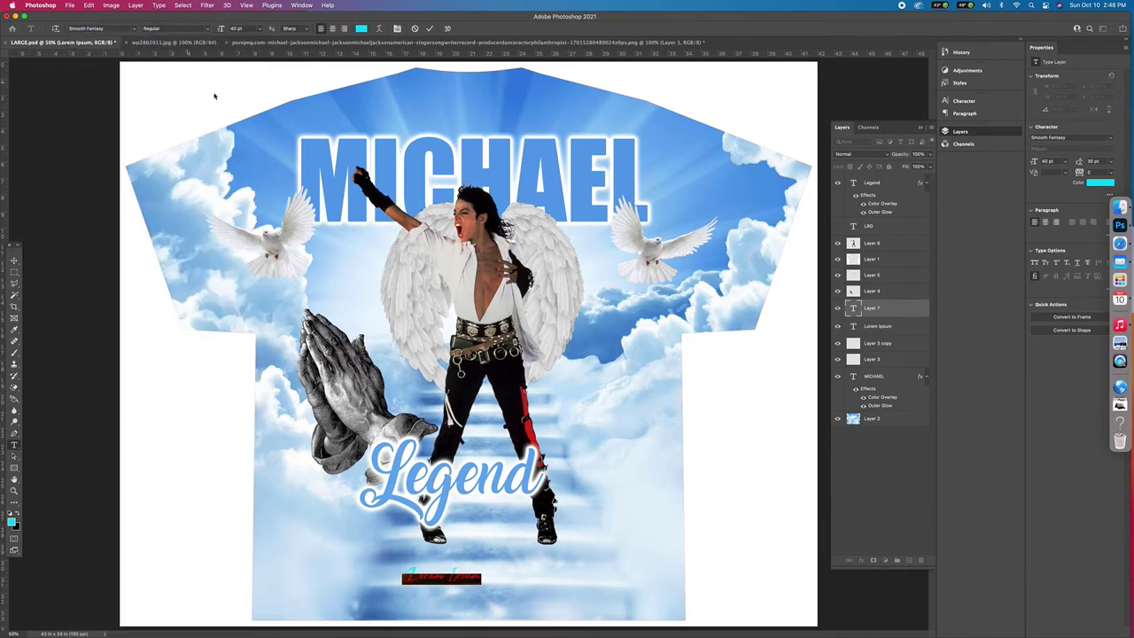
pyautogui.write('Jackson')
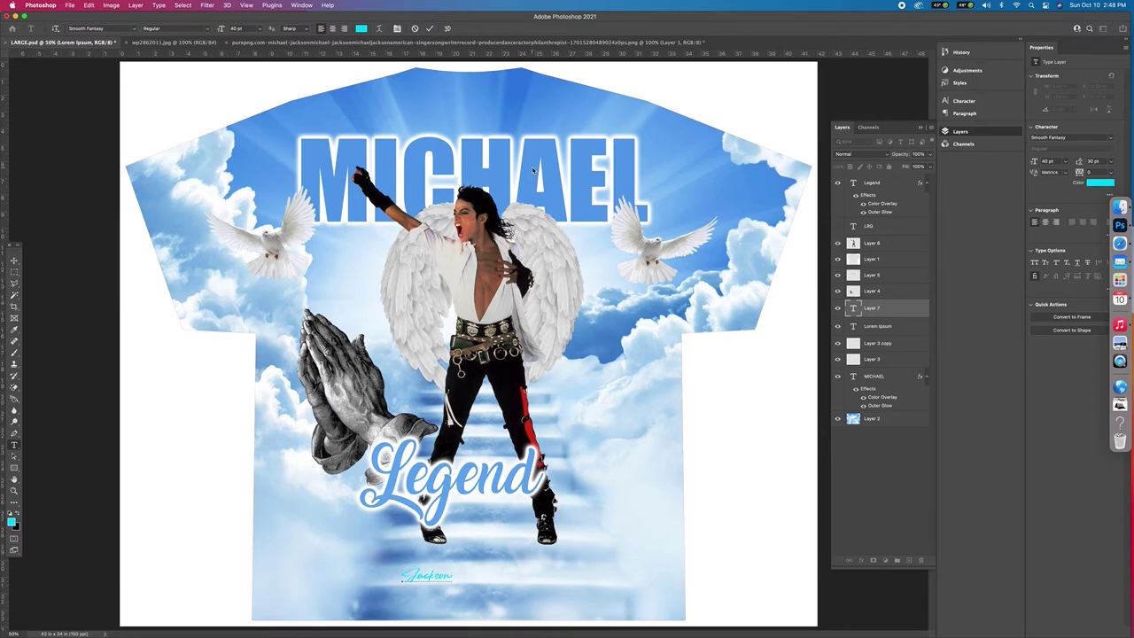
pyautogui.click(431, 28)
# Scale the "Jackson" text to about 7.49 in wide and place it over the last letters of "MICHAEL".
pyautogui.press('v')
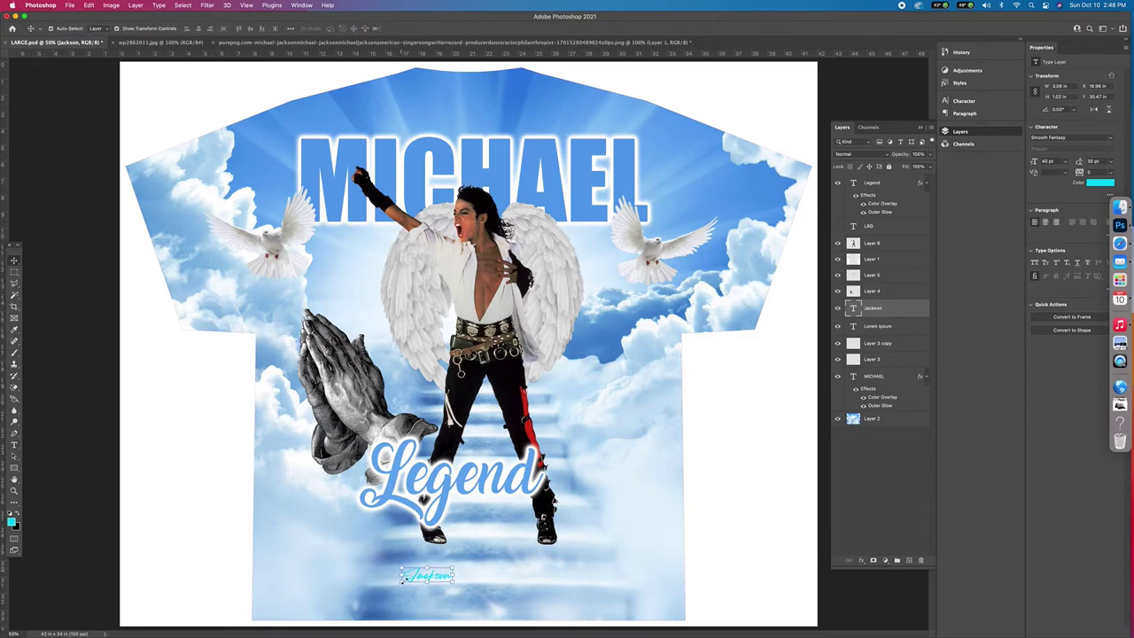
pyautogui.moveTo(427, 569); pyautogui.dragTo(427, 527)
pyautogui.press('Return')
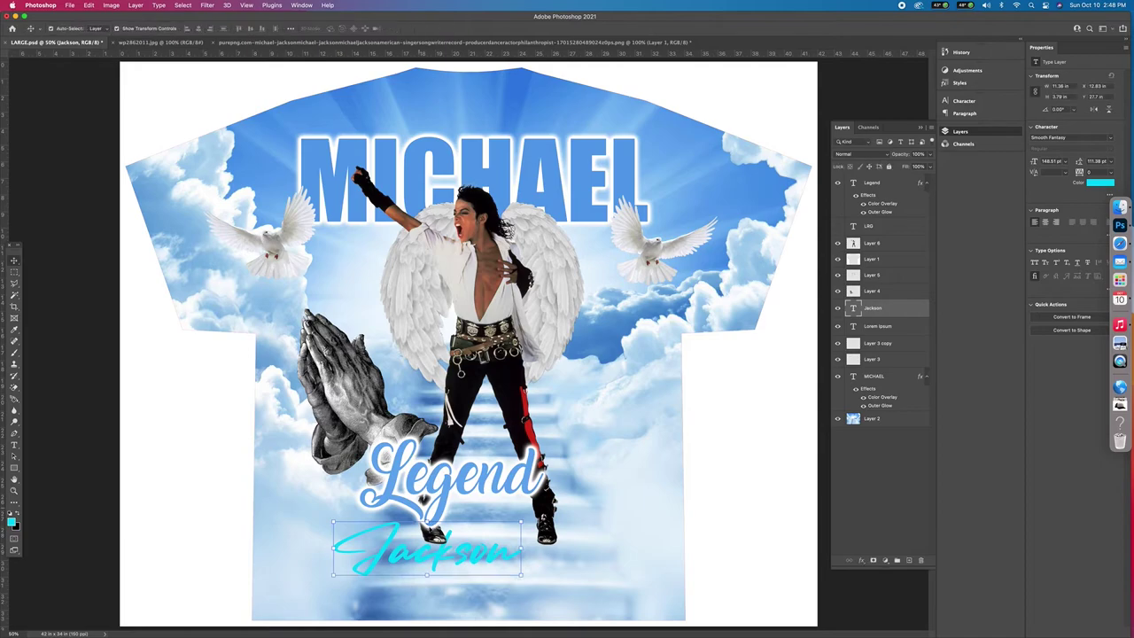
pyautogui.moveTo(443, 560); pyautogui.dragTo(572, 159)
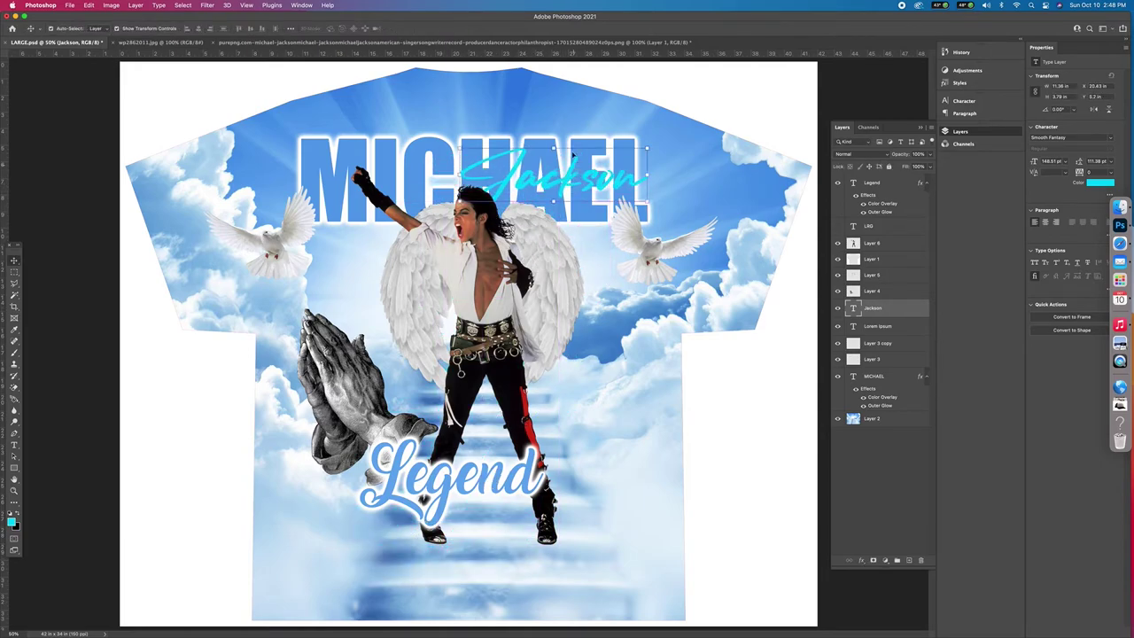
pyautogui.hotkey('ctrl', 't')
pyautogui.moveTo(458, 176); pyautogui.dragTo(551, 180)
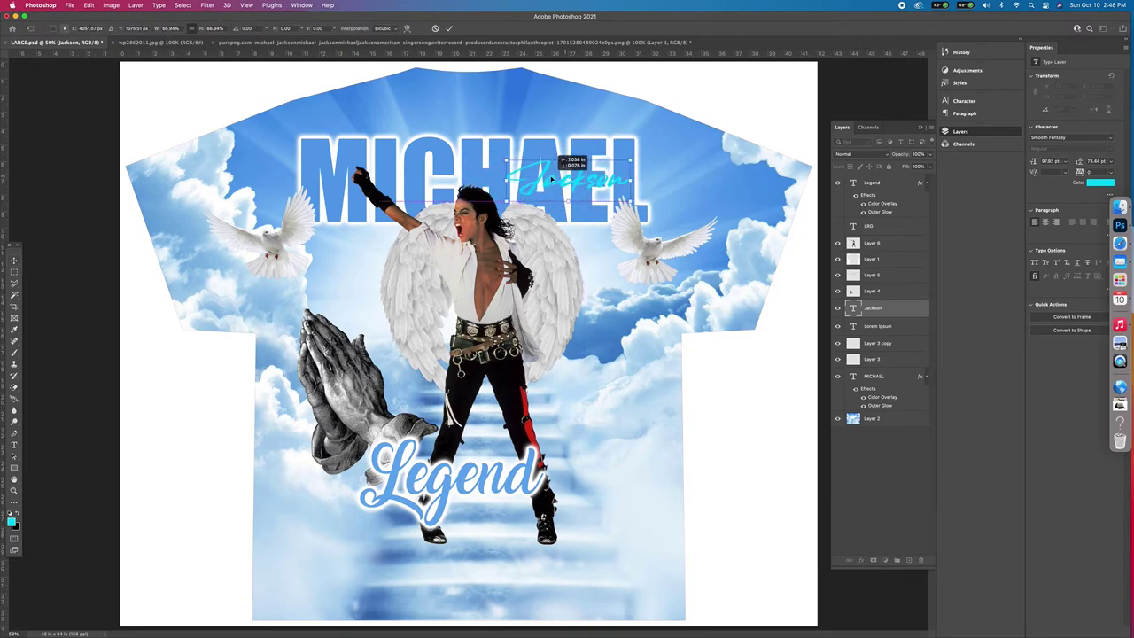
pyautogui.click(449, 28)
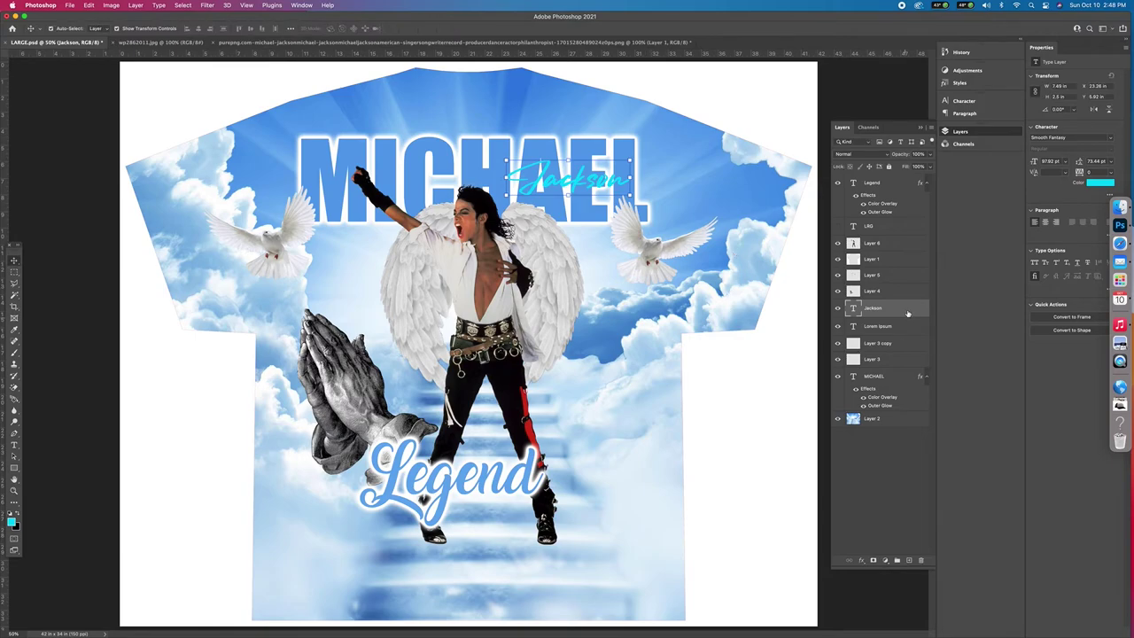
# Give the "Jackson" text a white (ffffff) Color Overlay and a black Drop Shadow with distance 7, spread 23% and size 17 px.
pyautogui.doubleClick(907, 313)
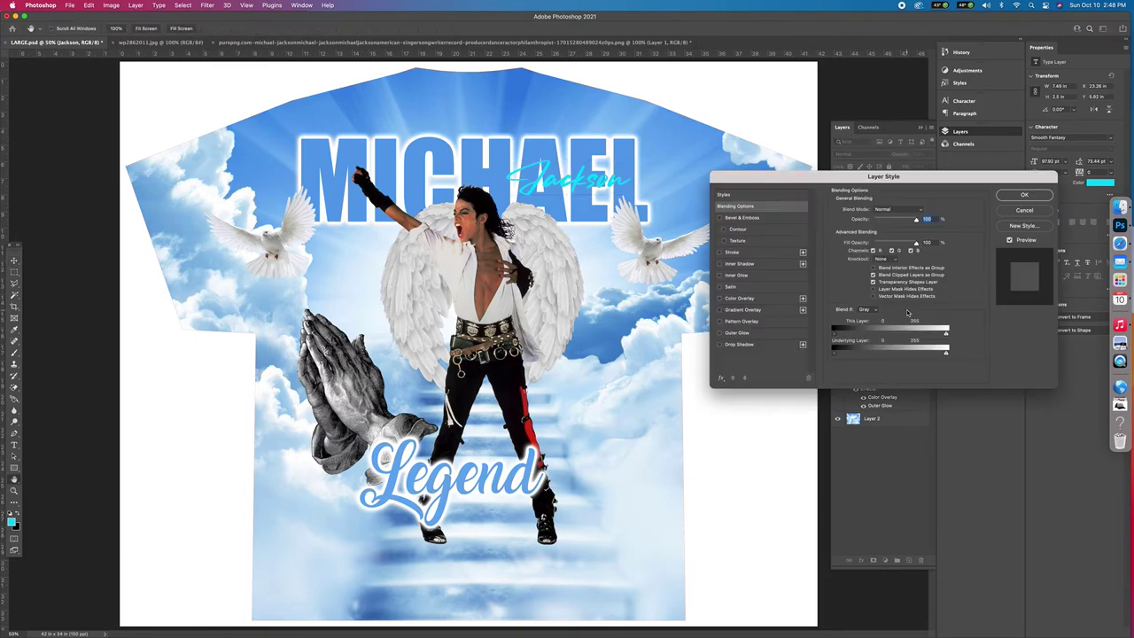
pyautogui.click(773, 299)
pyautogui.click(922, 210)
pyautogui.write('ffffff')
pyautogui.click(1064, 339)
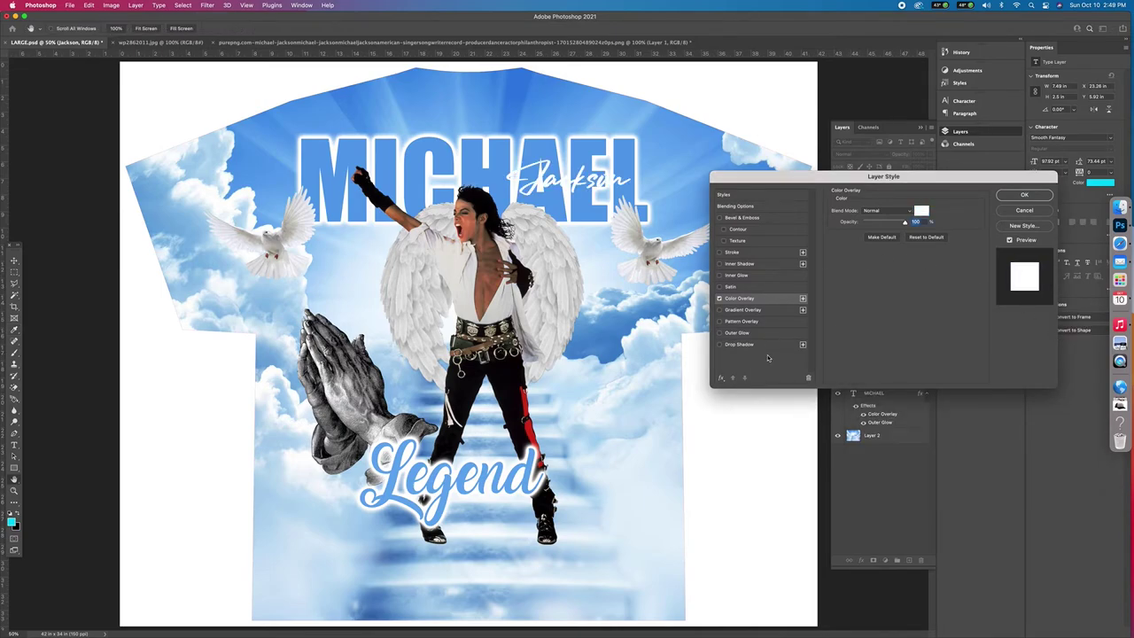
pyautogui.click(767, 346)
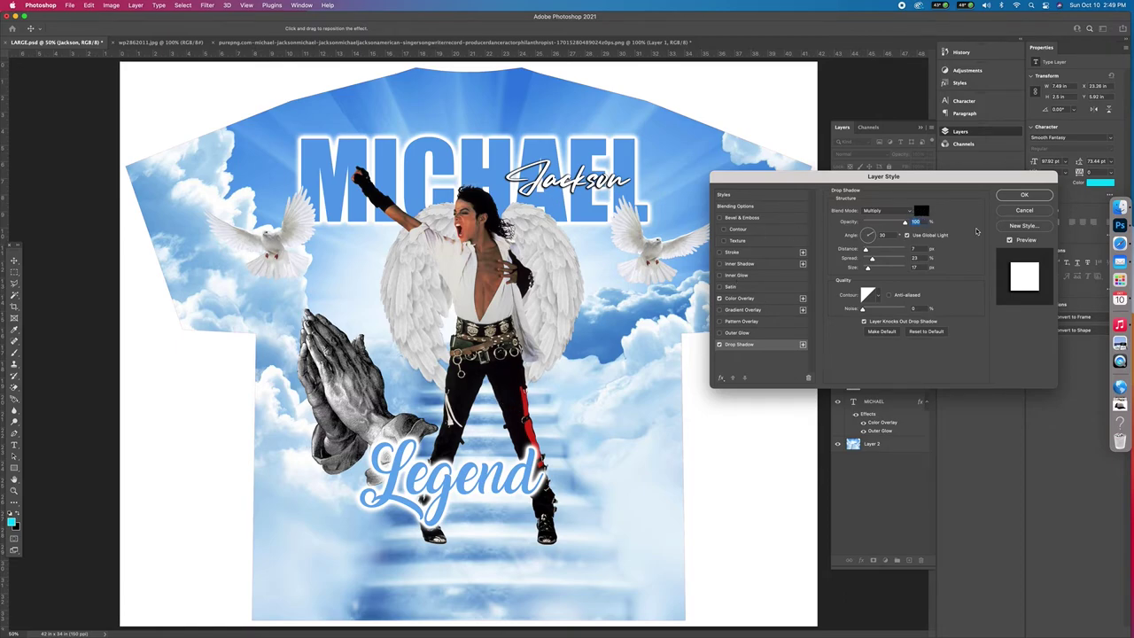
pyautogui.click(1024, 195)
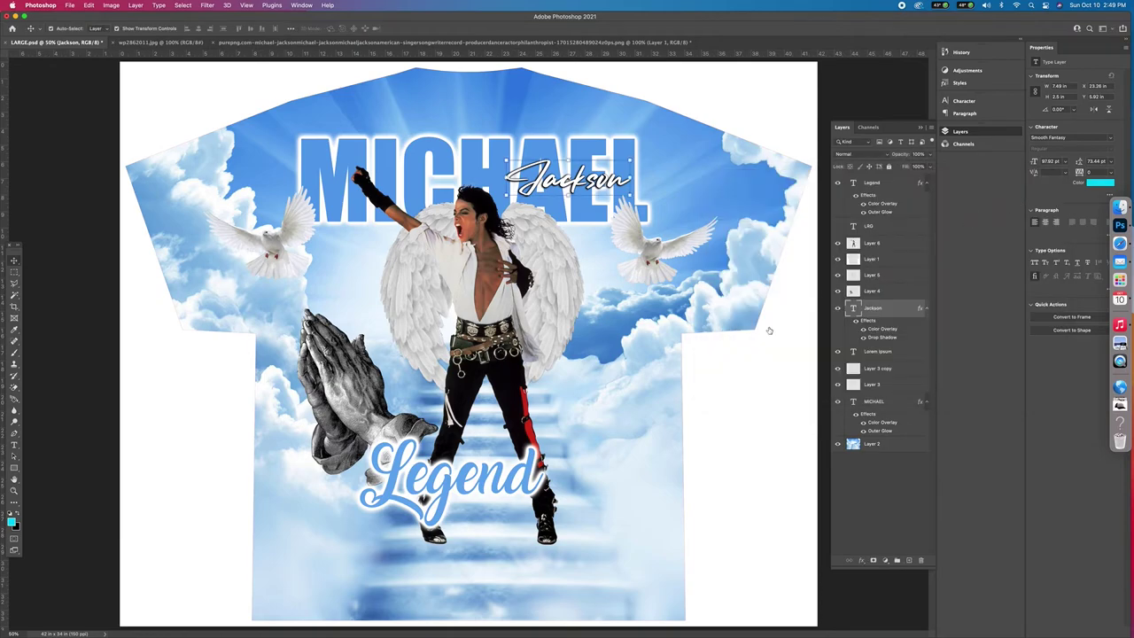
# Delete the praying hands beside the figure's legs.
pyautogui.click(786, 425)
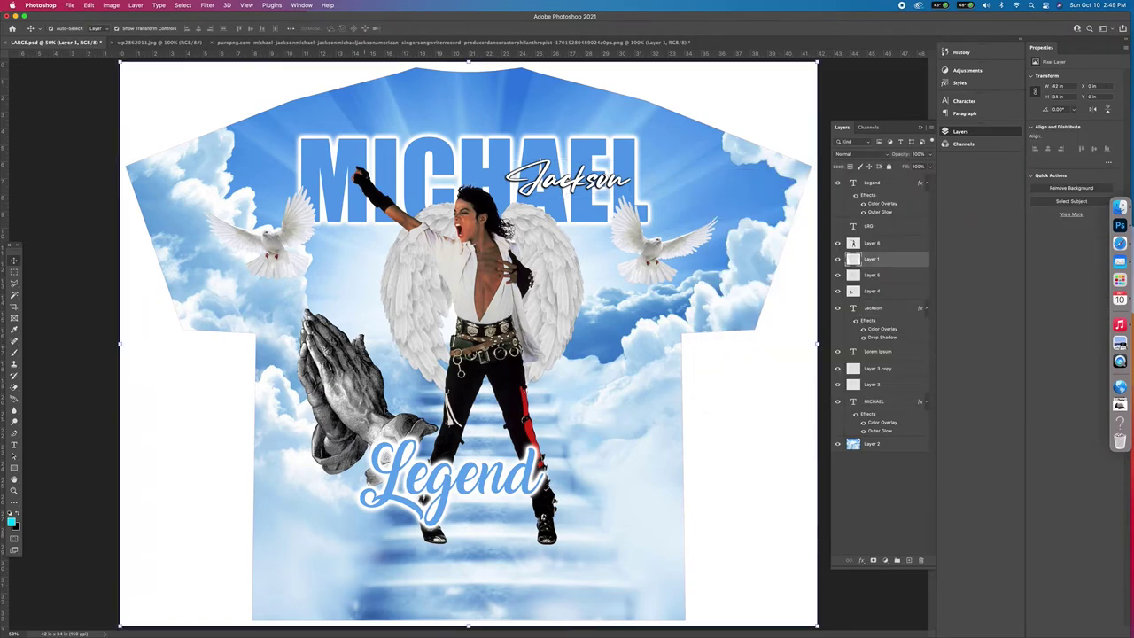
pyautogui.click(350, 381)
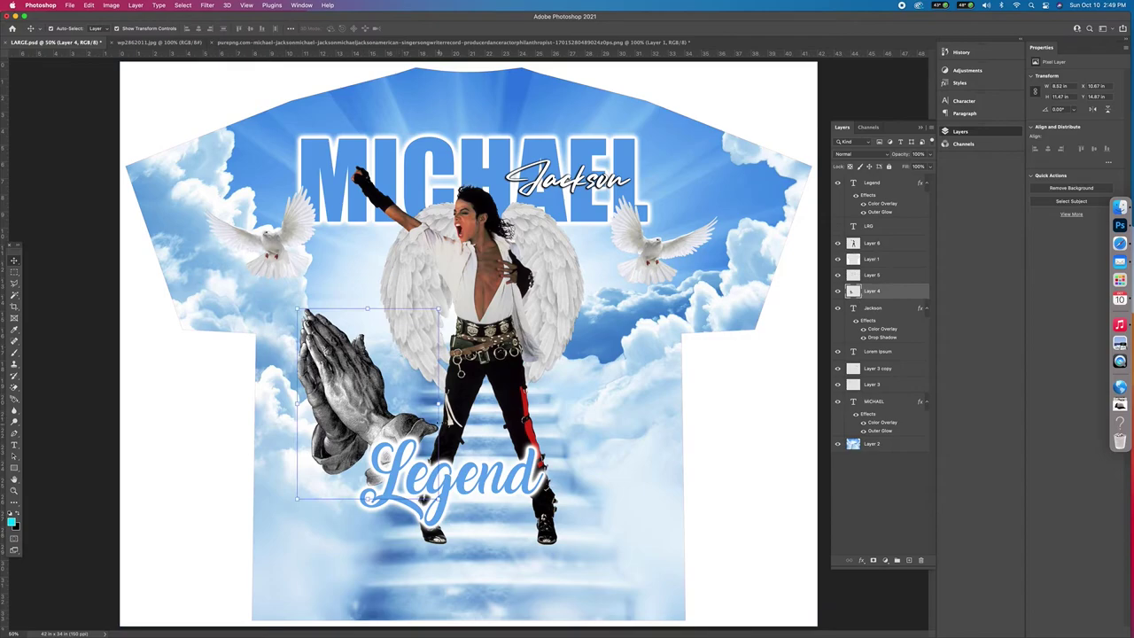
pyautogui.moveTo(440, 403)
pyautogui.mouseDown()
pyautogui.moveTo(408, 404)
pyautogui.moveTo(808, 405)
pyautogui.moveTo(459, 403)
pyautogui.mouseUp()
pyautogui.press('Return')
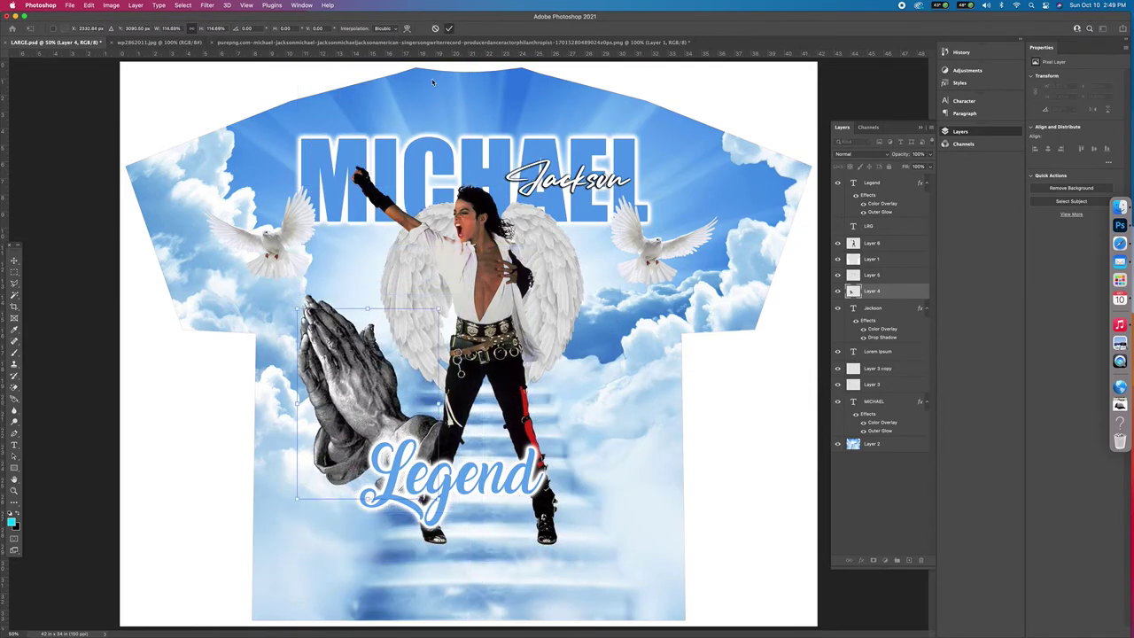
pyautogui.press('BackSpace')
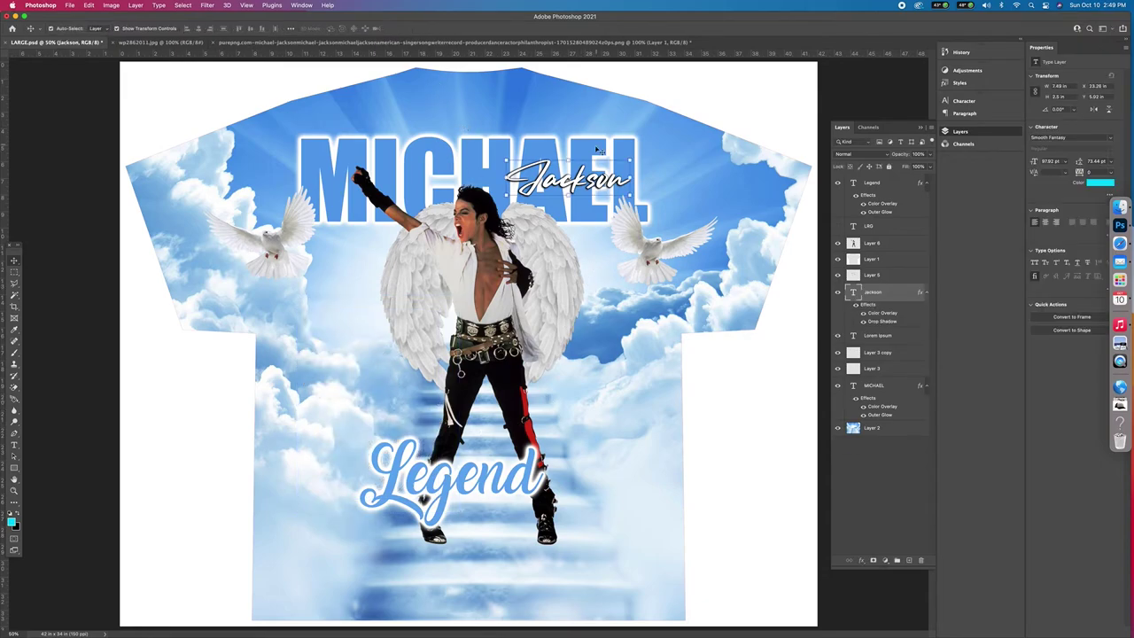
# Switch to Safari and look through the "michael jackson png" image results for an additional pose or logo.
pyautogui.click(553, 372)
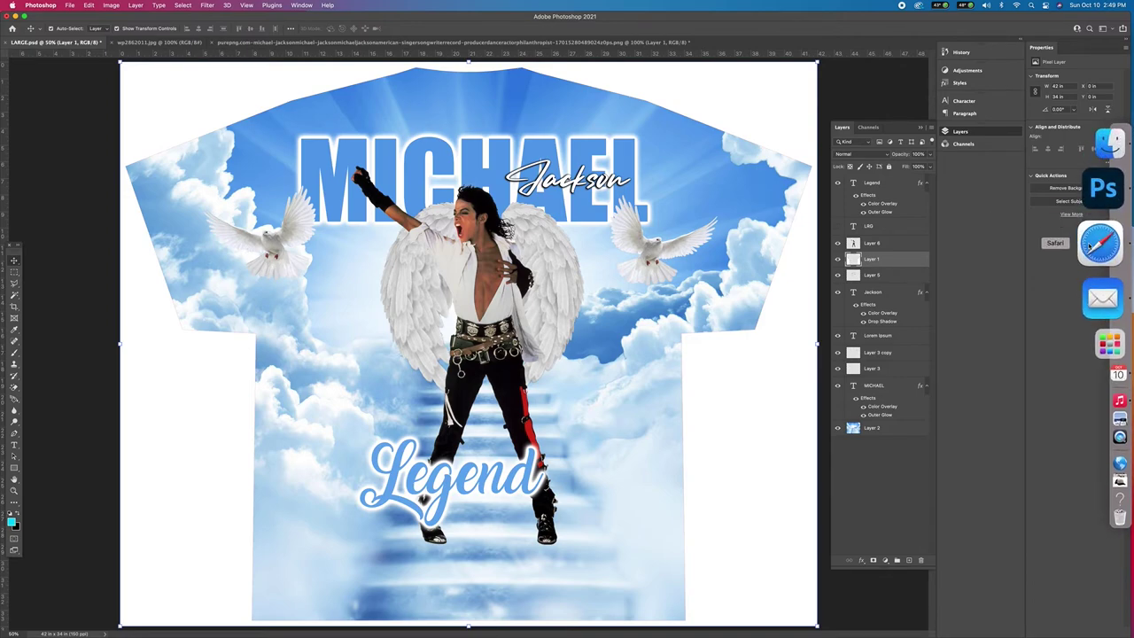
pyautogui.click(1099, 244)
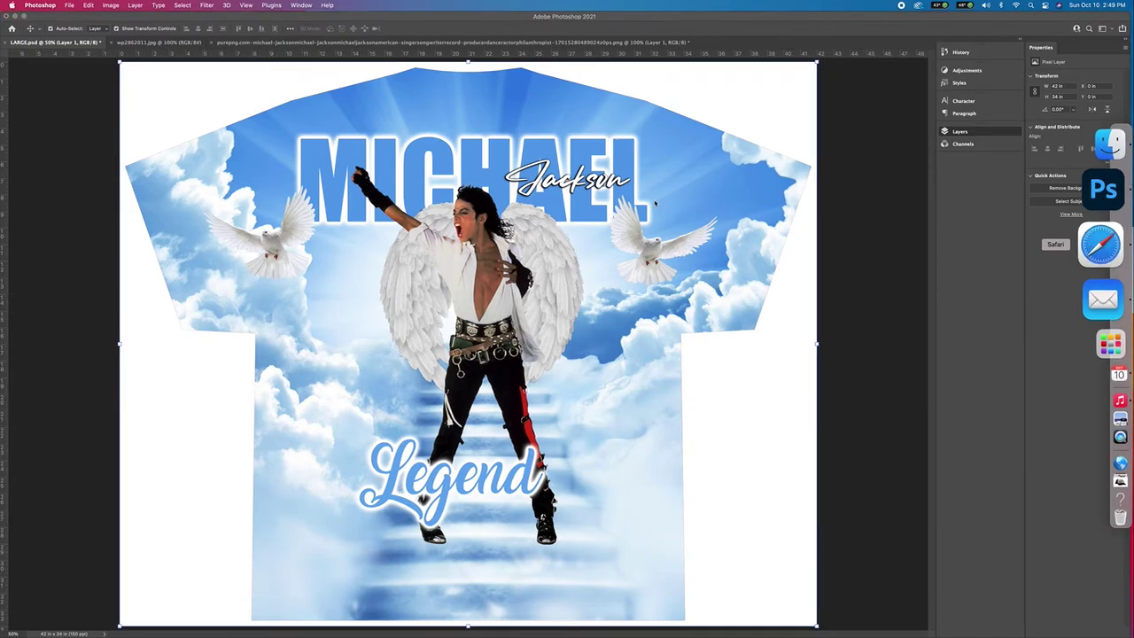
pyautogui.scroll(2, 331, 344)
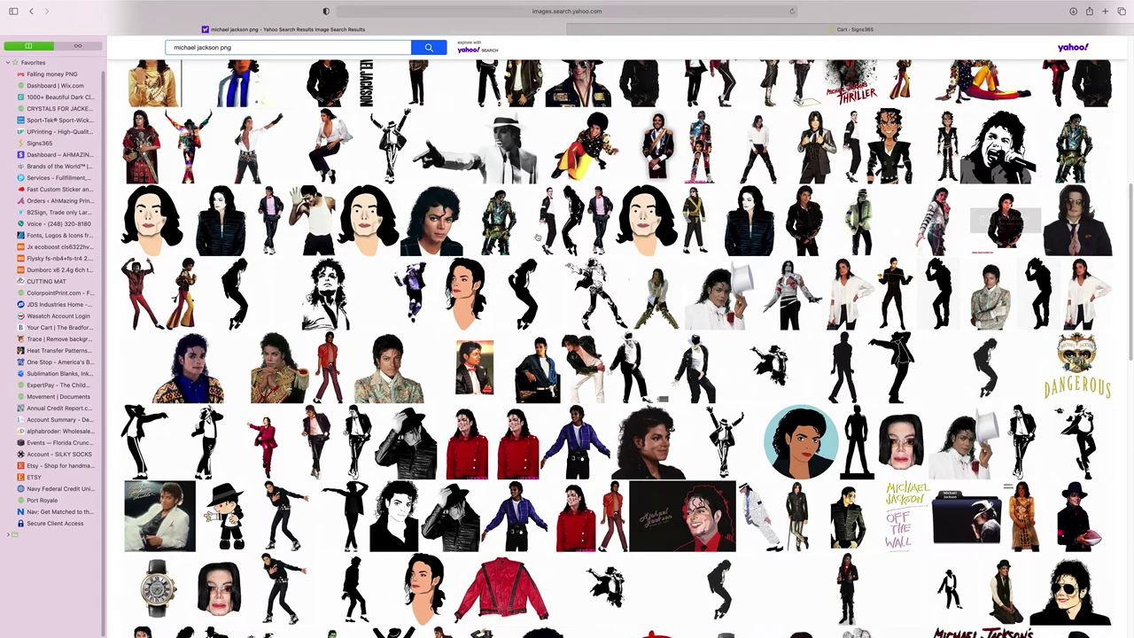
pyautogui.click(329, 155)
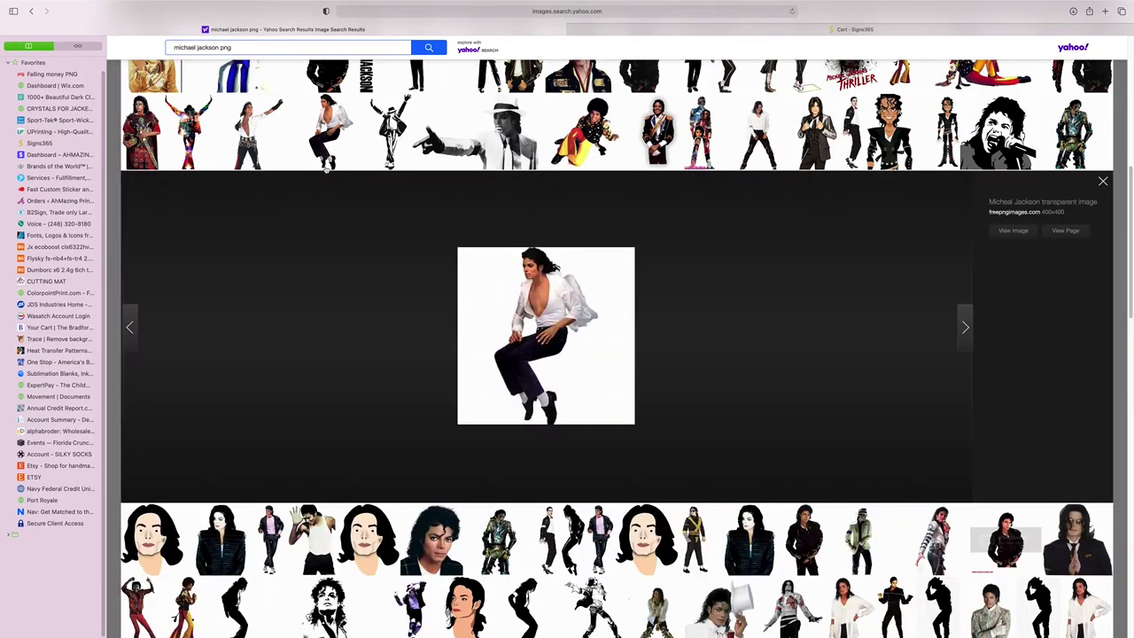
pyautogui.scroll(-5, 552, 294)
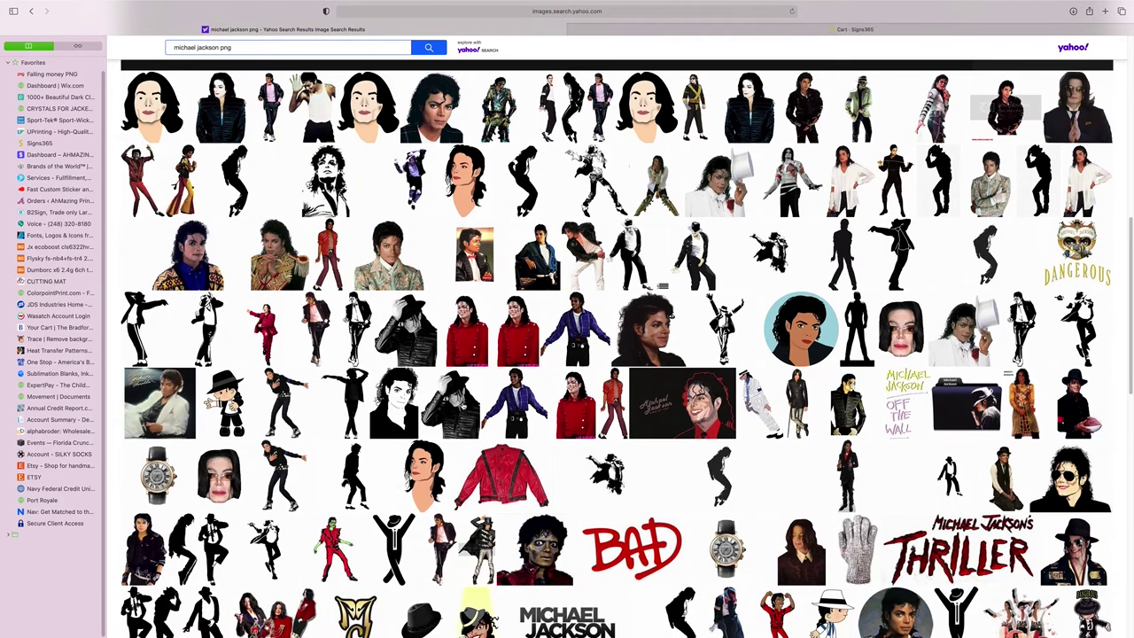
pyautogui.scroll(-5, 661, 285)
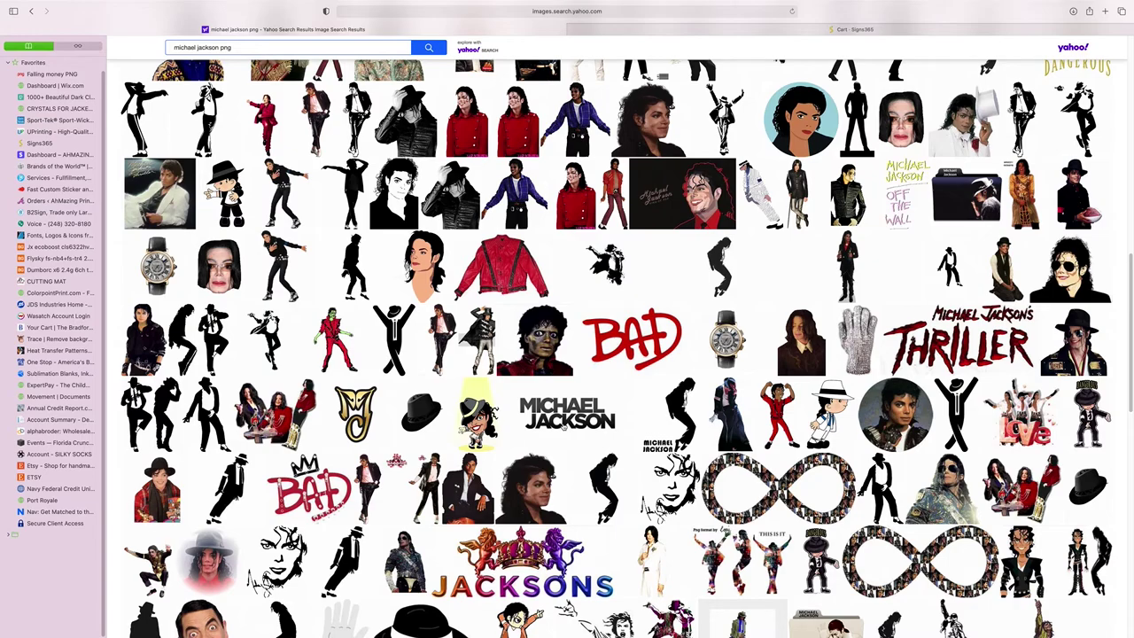
pyautogui.scroll(-1, 563, 427)
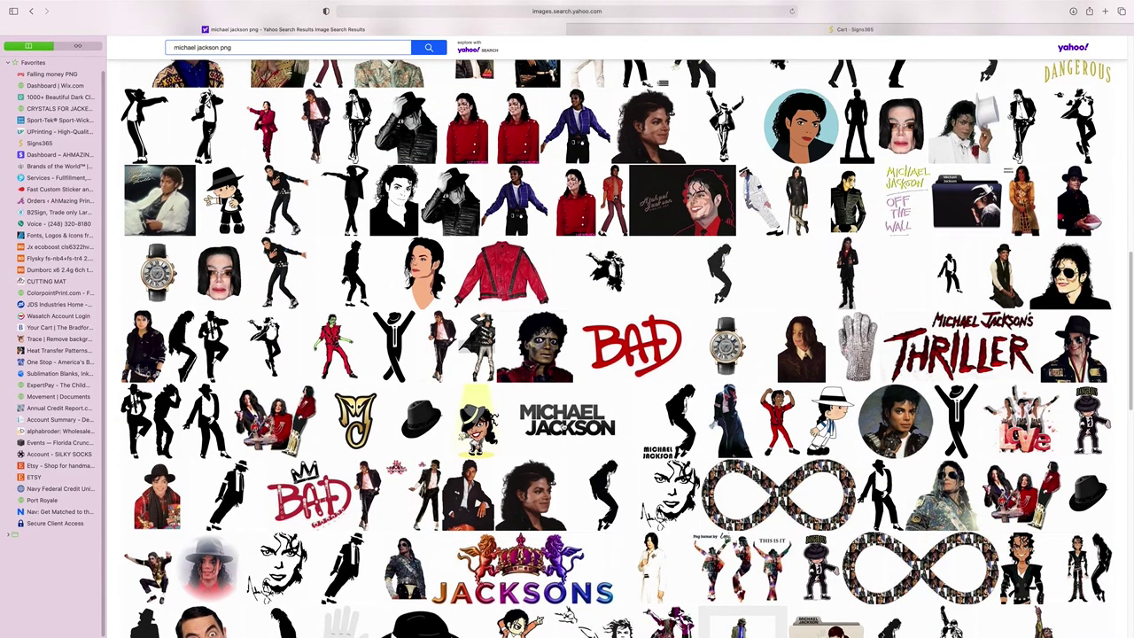
pyautogui.click(564, 427)
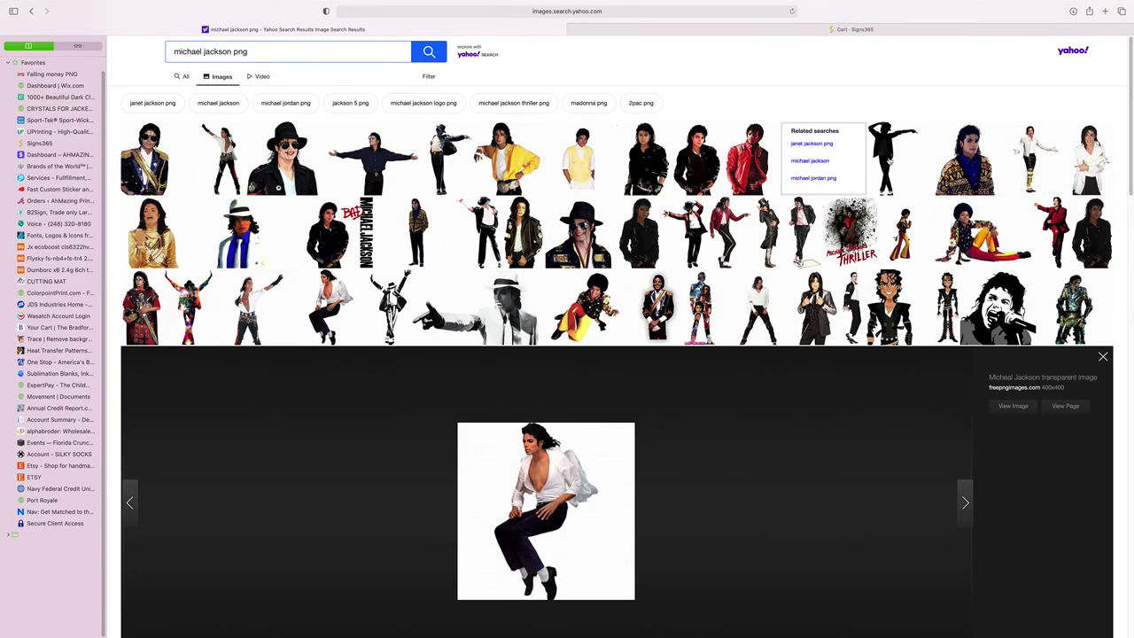
# Bring the hat-wearing silhouette michael_jackson_PNG19.png from Safari through Photoshop into LARGE.psd, placing it beside the figure's legs at about 6.93 in wide.
pyautogui.click(890, 159)
pyautogui.moveTo(1131, 227)
pyautogui.click(1101, 227)
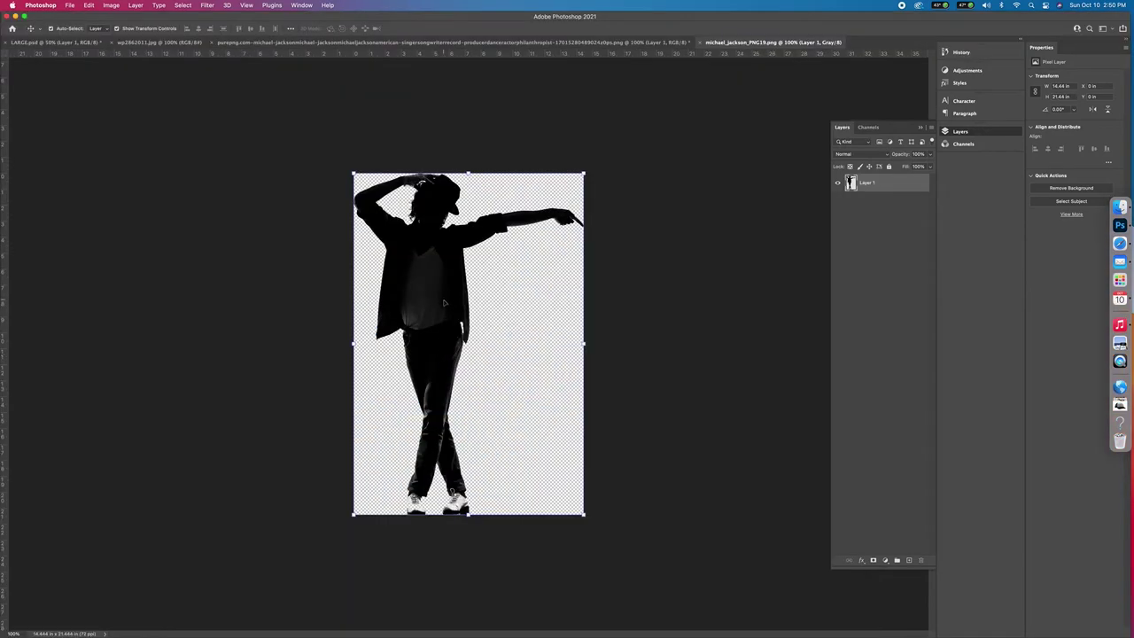
pyautogui.moveTo(448, 313); pyautogui.dragTo(58, 42)
pyautogui.moveTo(381, 337); pyautogui.dragTo(337, 453)
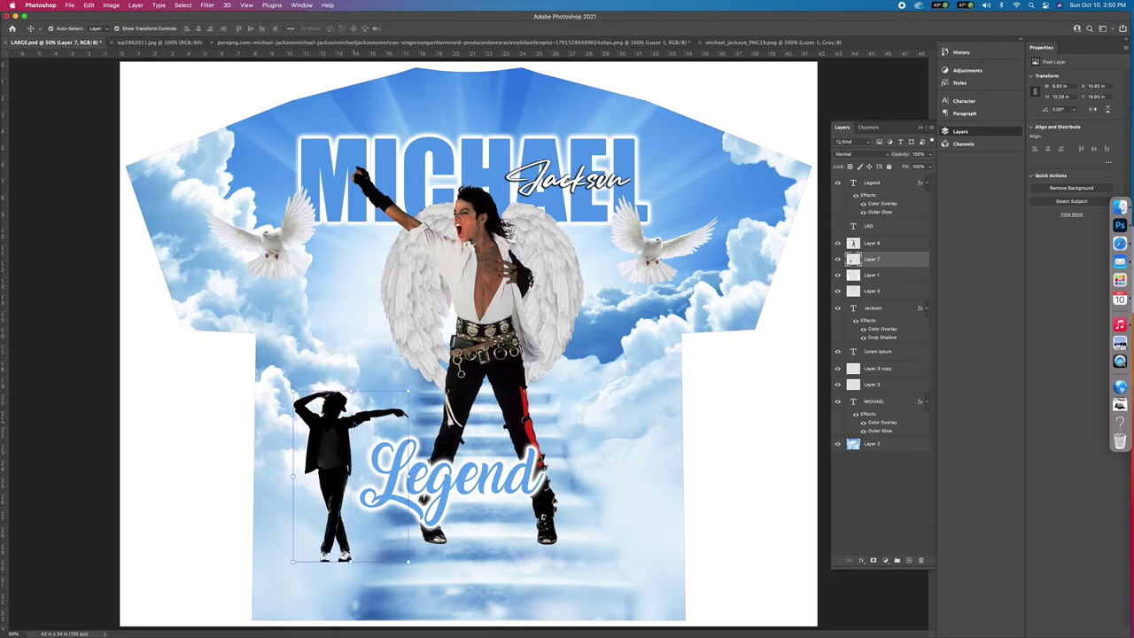
# Give the dancer silhouette a Color Overlay in the blue sampled from the "Legend" lettering, 66abf0.
pyautogui.doubleClick(906, 263)
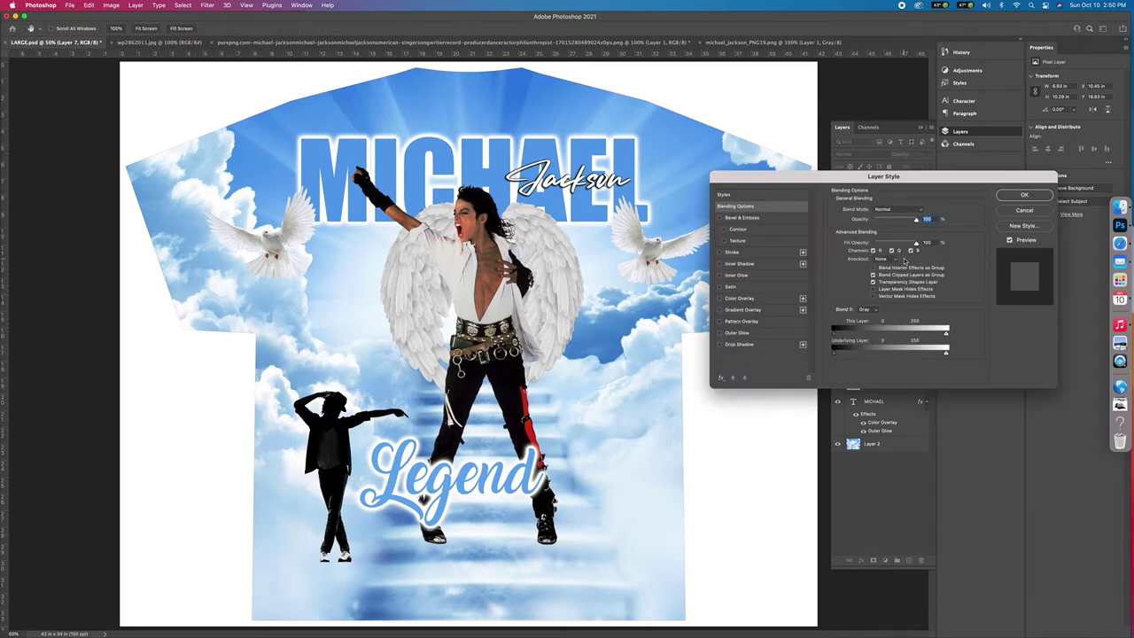
pyautogui.click(763, 299)
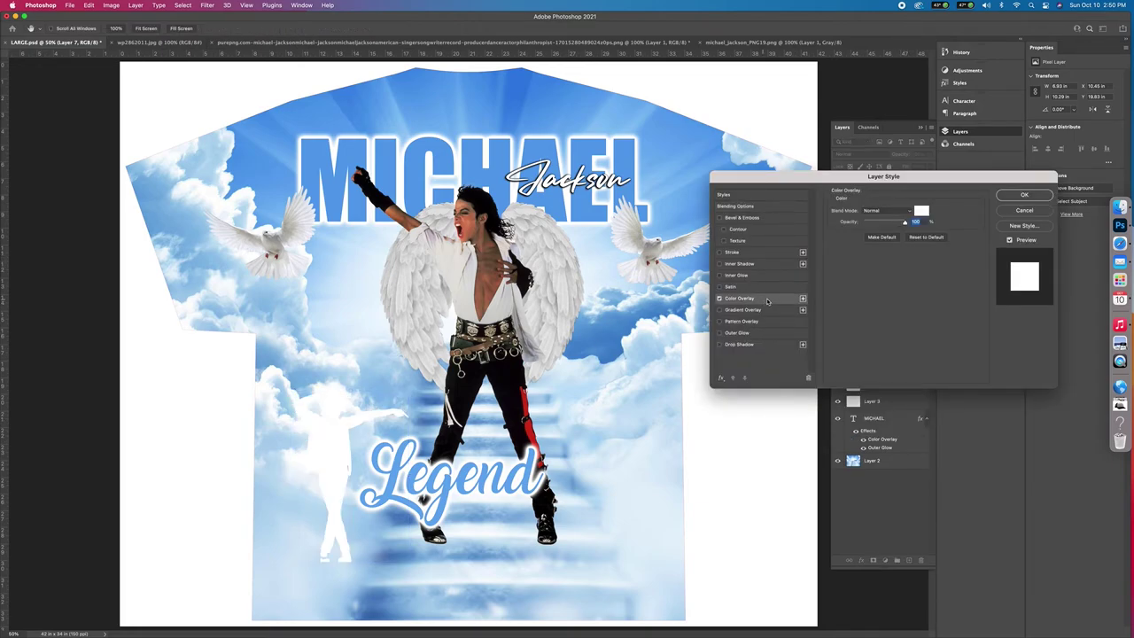
pyautogui.click(921, 211)
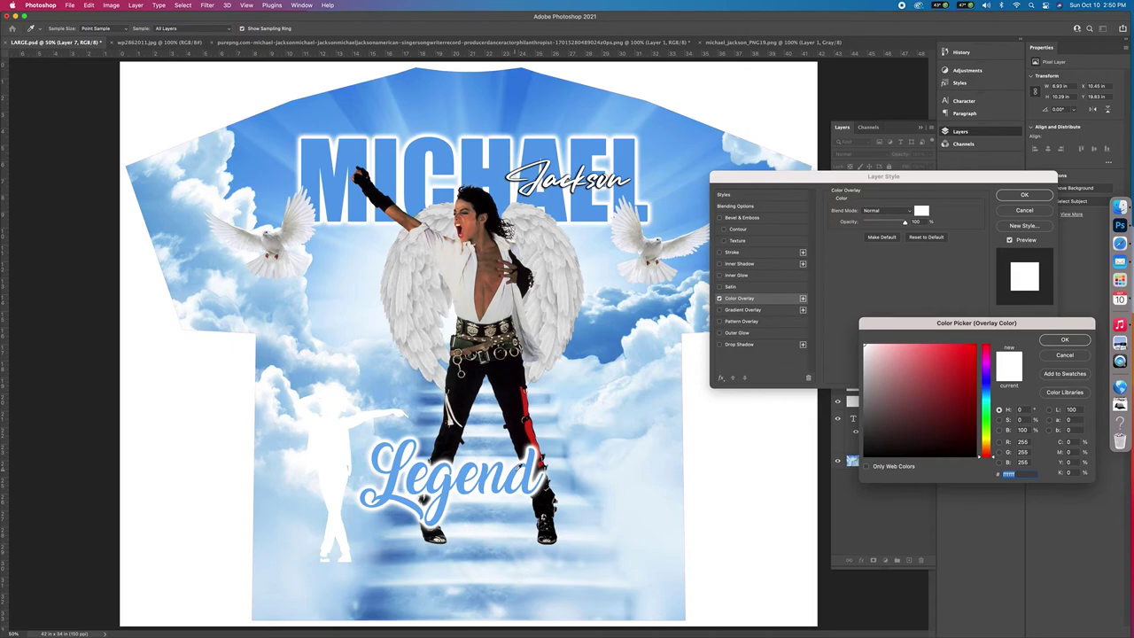
pyautogui.click(399, 470)
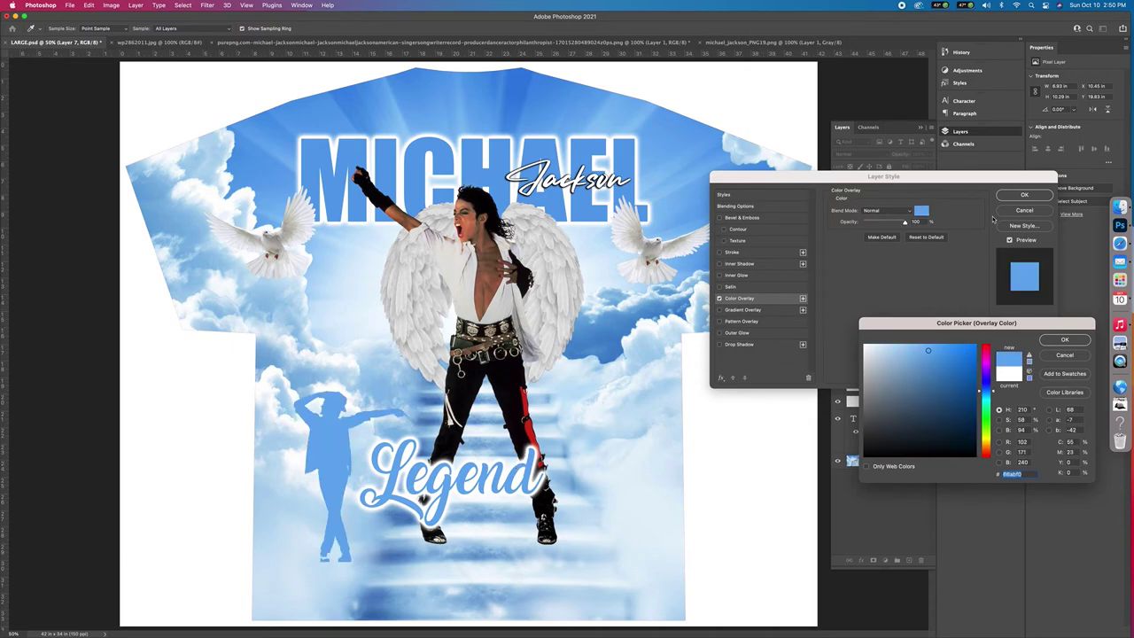
pyautogui.click(1066, 340)
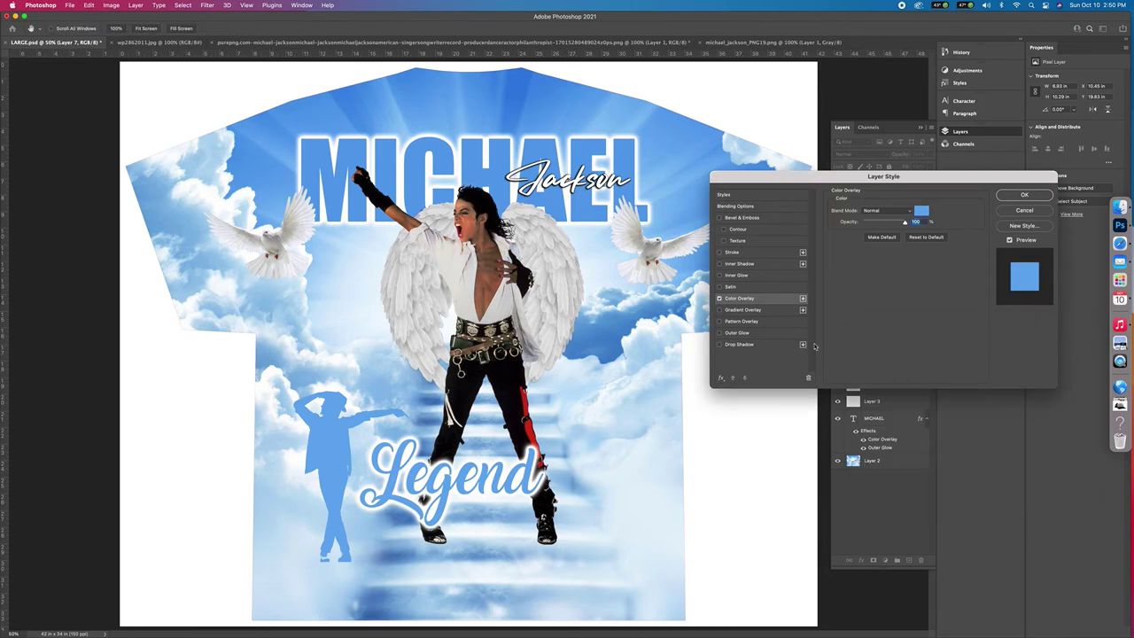
pyautogui.click(1024, 194)
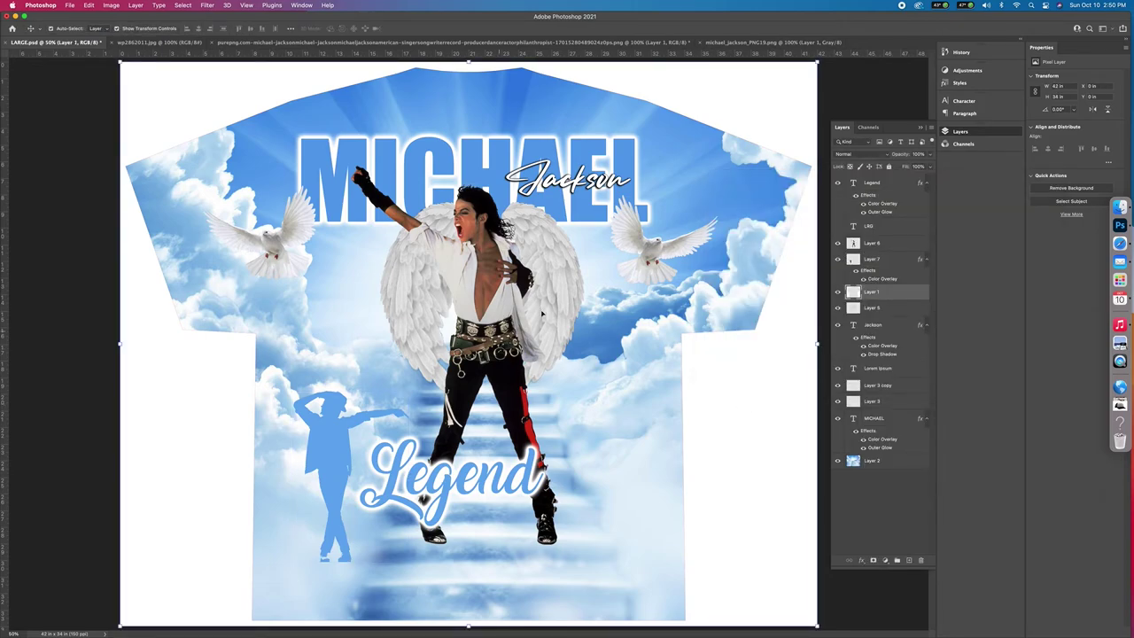
# Shift the "Legend" text slightly up and to the right so it sits centrally across the figure's legs.
pyautogui.click(567, 310)
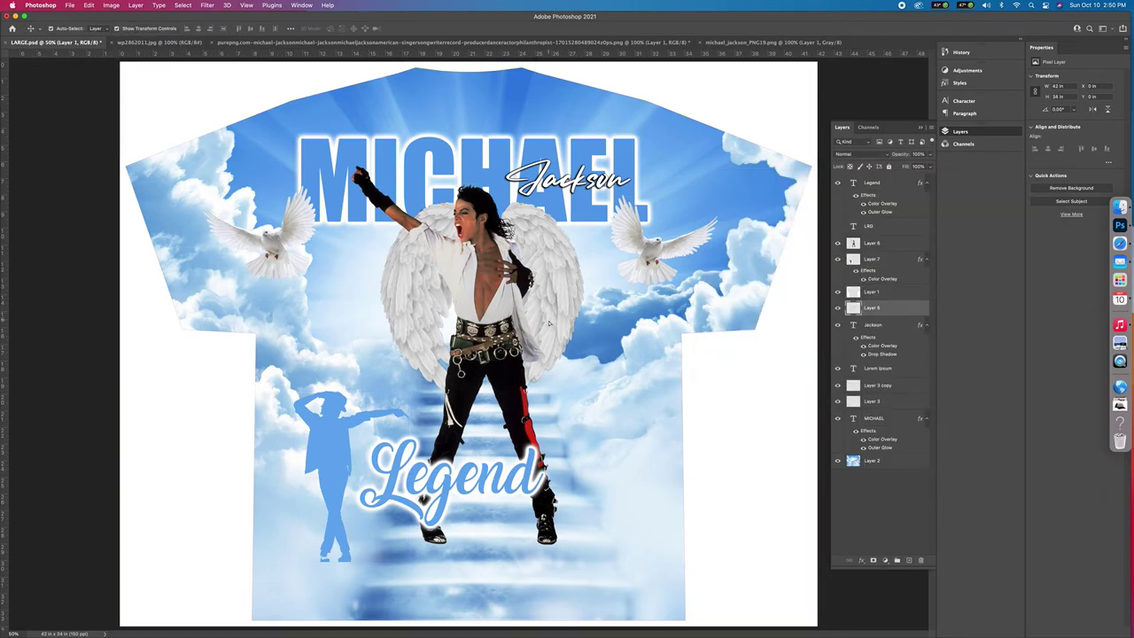
pyautogui.click(716, 457)
pyautogui.click(472, 487)
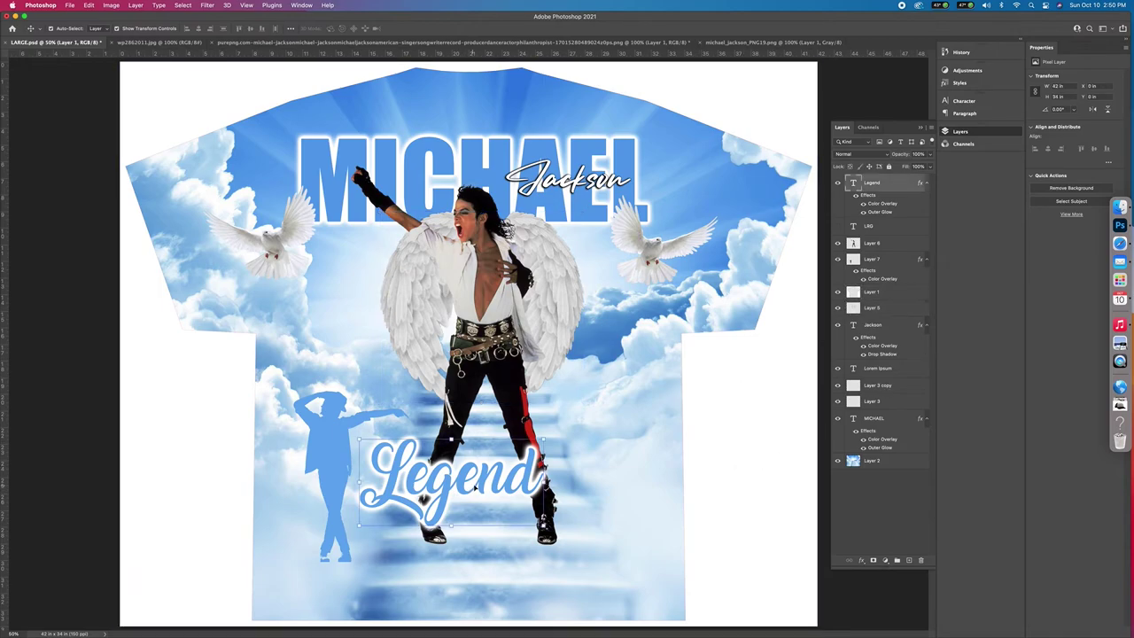
pyautogui.moveTo(487, 482); pyautogui.dragTo(499, 462)
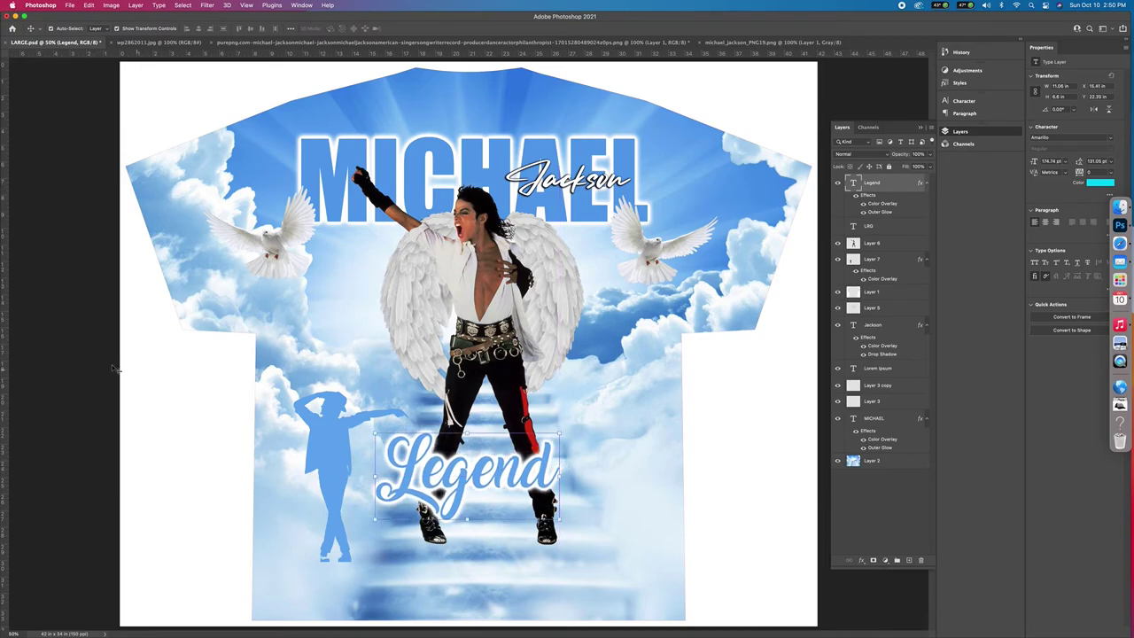
# Add a new text layer above the silhouette reading "REST IN PARADISE TO THE".
pyautogui.press('f')
pyautogui.press('f')
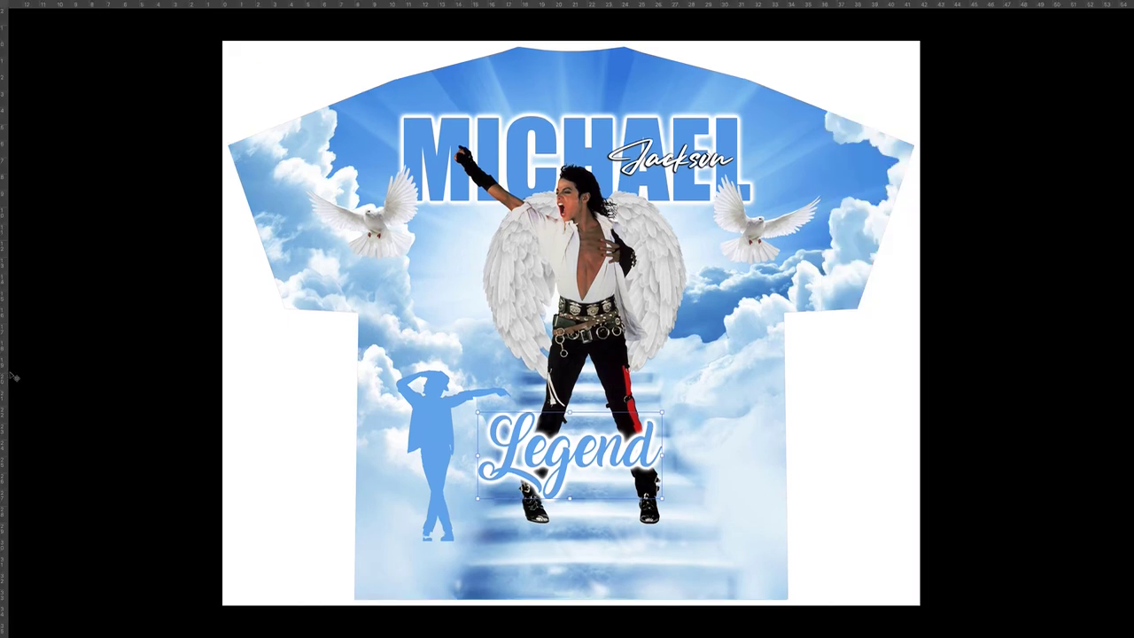
pyautogui.press('f')
pyautogui.click(14, 446)
pyautogui.click(303, 358)
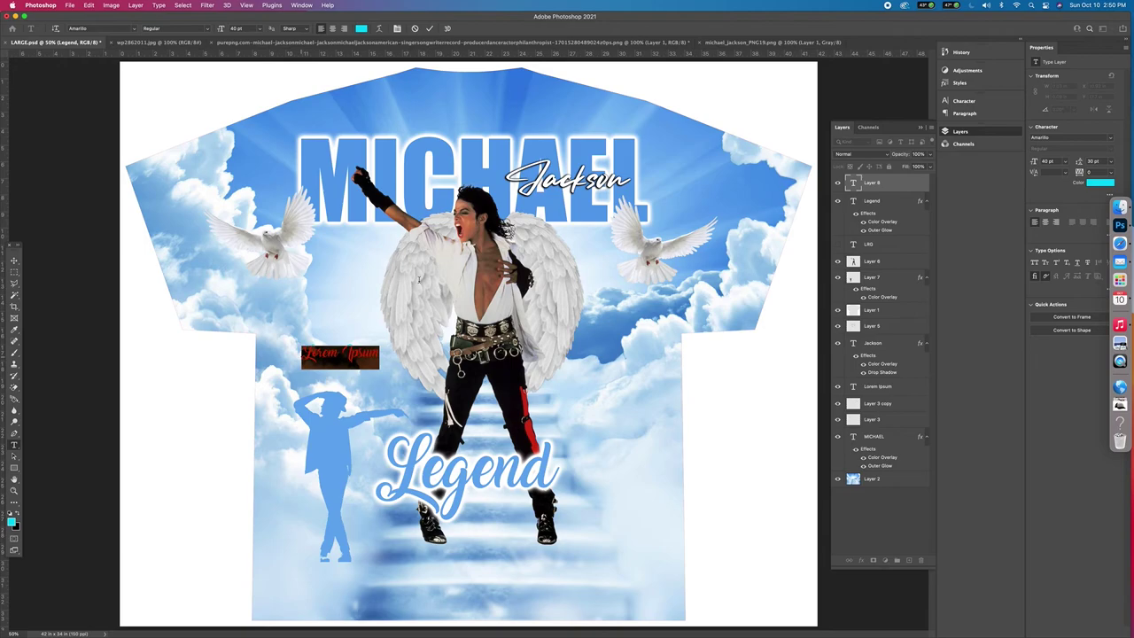
pyautogui.write('RE')
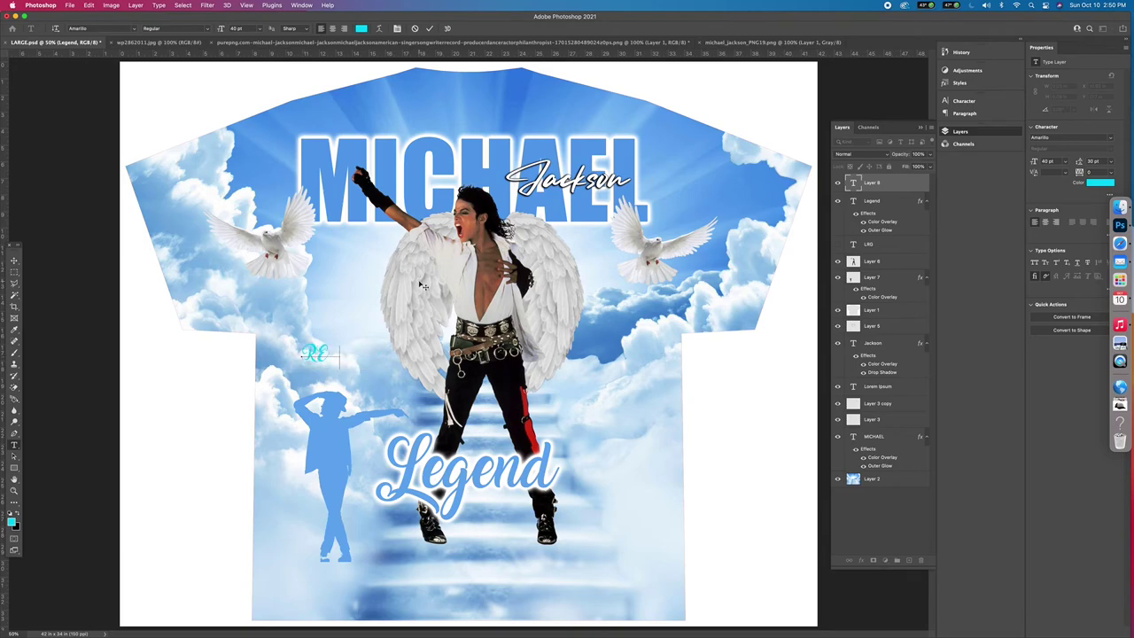
pyautogui.write('ST')
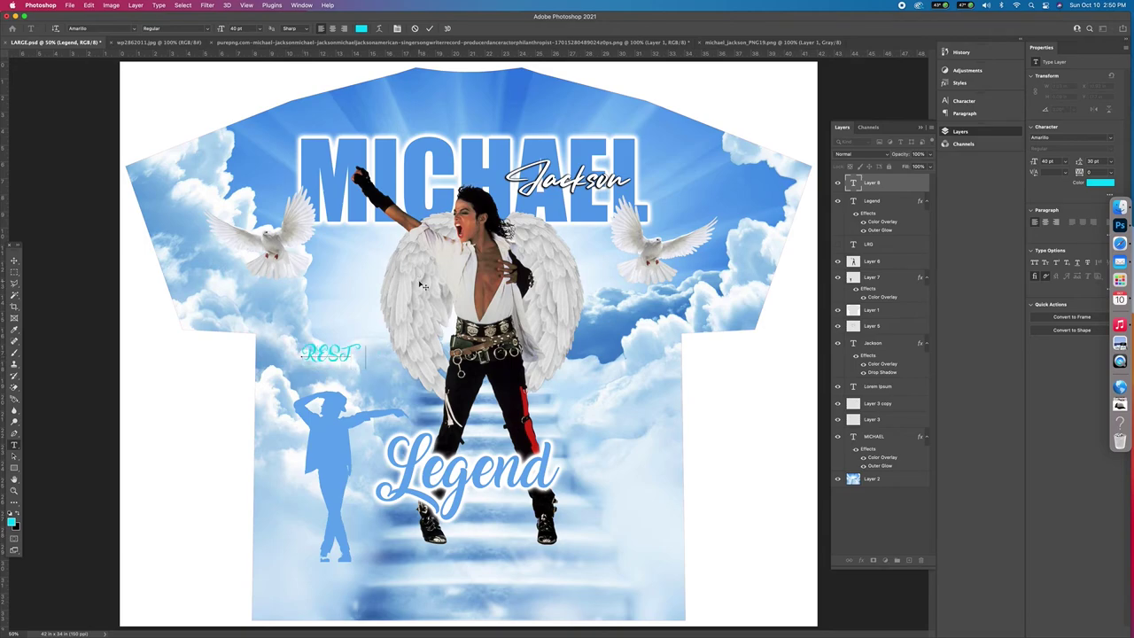
pyautogui.write(' IN PEAE')
pyautogui.write('DISE')
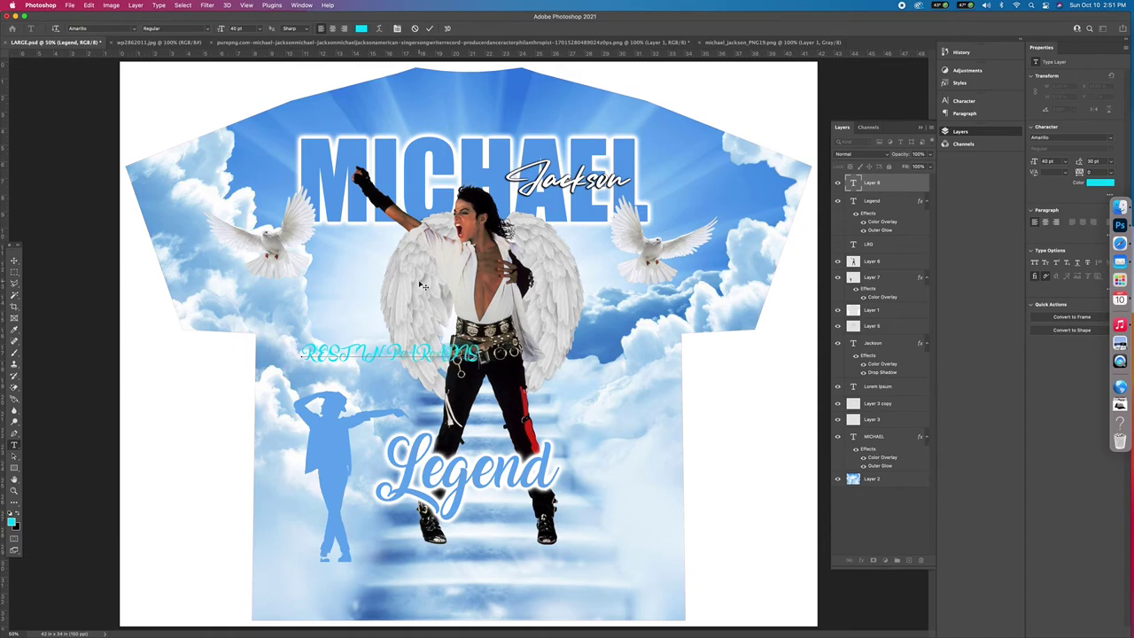
pyautogui.write(' TO THE')
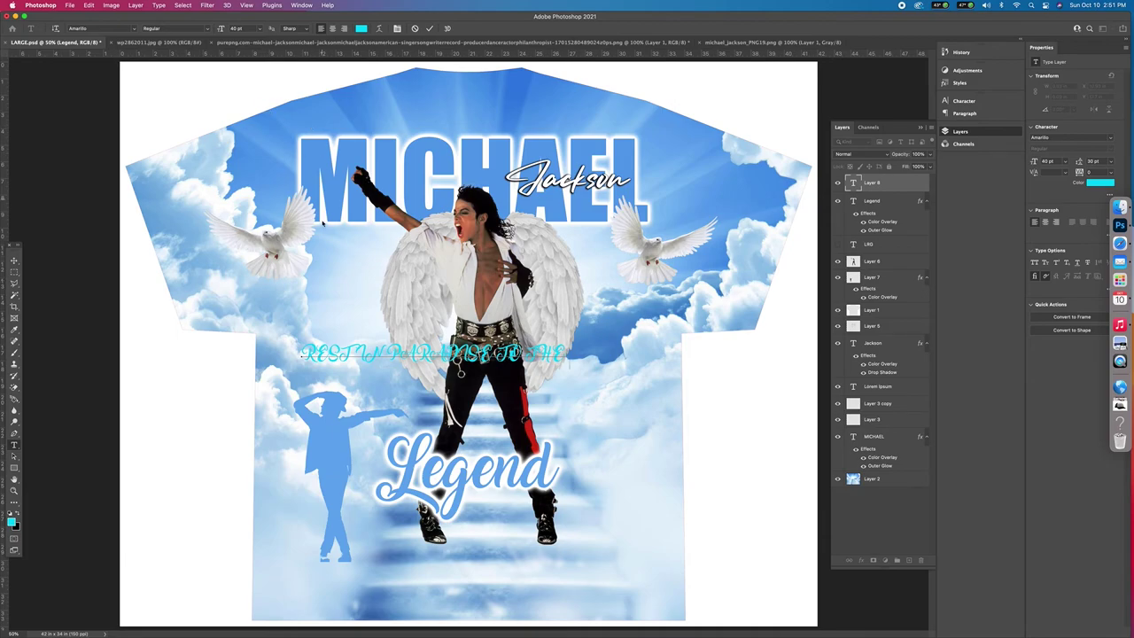
# Set the font of the "REST IN PARADISE TO THE" text to Amboy Black.
pyautogui.moveTo(582, 355); pyautogui.dragTo(302, 357)
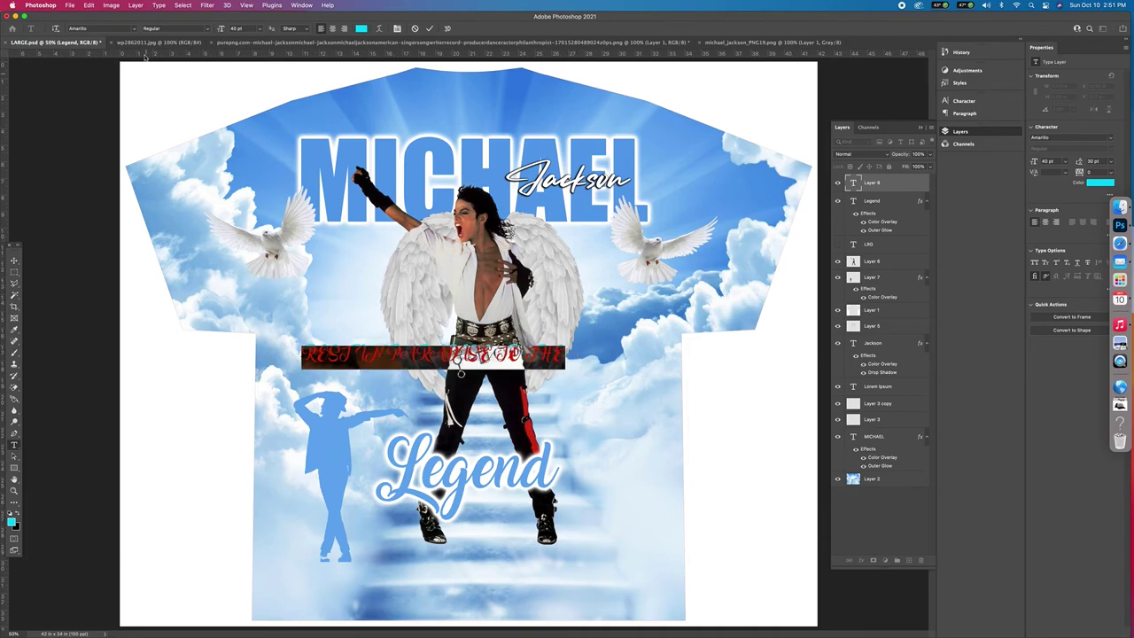
pyautogui.click(113, 28)
pyautogui.press('Down')
pyautogui.press('Down')
pyautogui.press('Down')
pyautogui.press('Down')
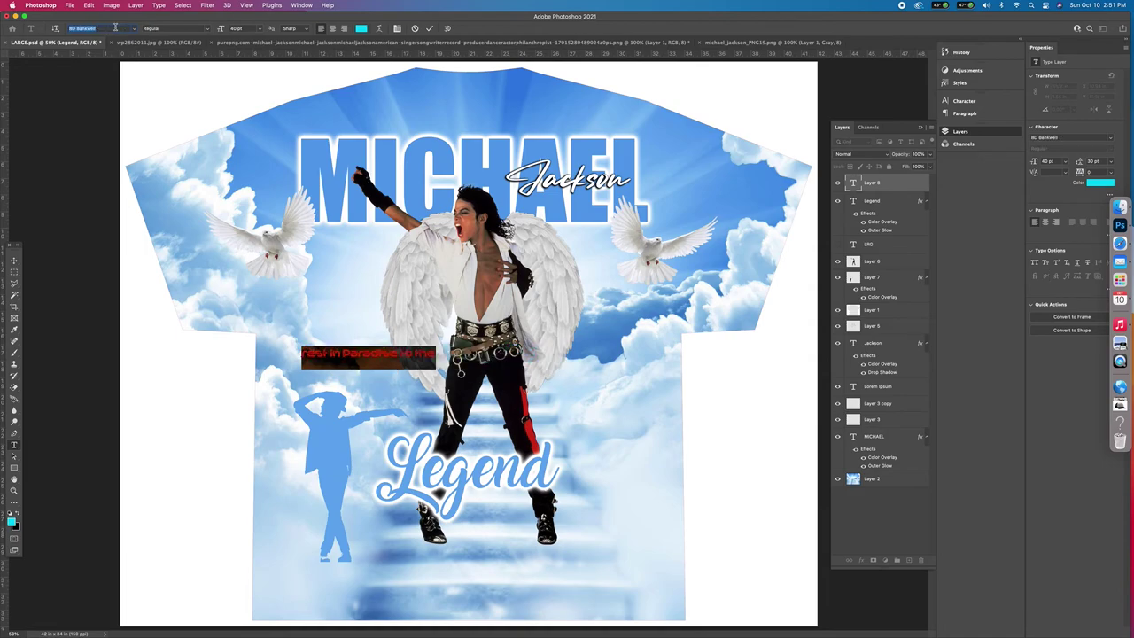
pyautogui.press('Up')
pyautogui.press('Up')
pyautogui.press('Up')
pyautogui.press('Return')
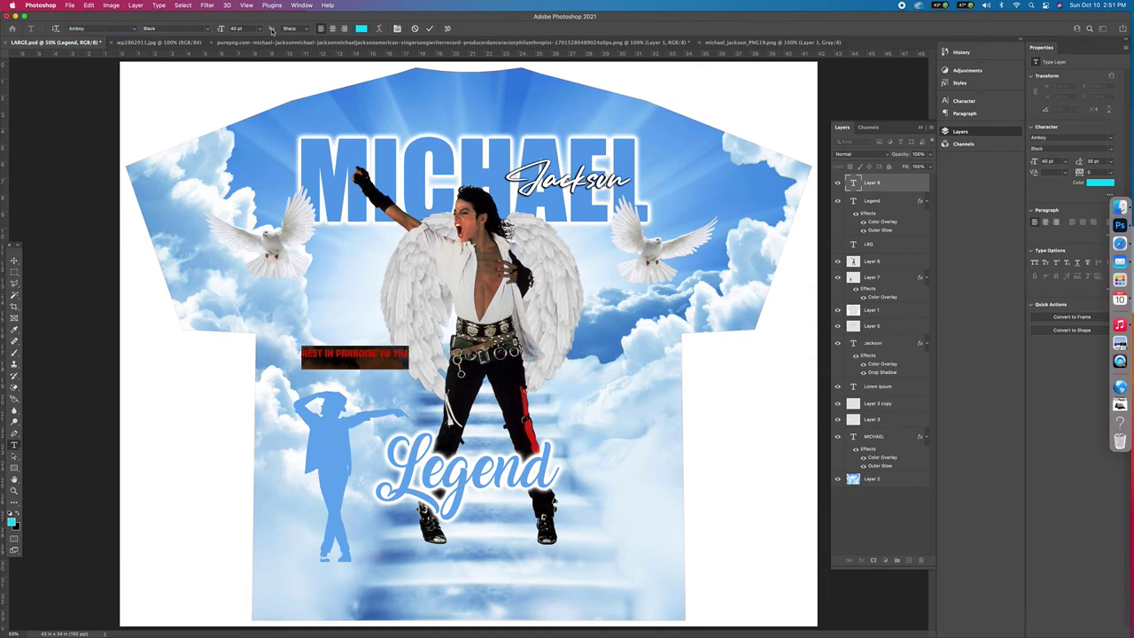
pyautogui.click(430, 28)
# Move the "REST IN PARADISE TO THE" text between the figure's legs, along the upper edge of the "Legend" lettering.
pyautogui.click(14, 259)
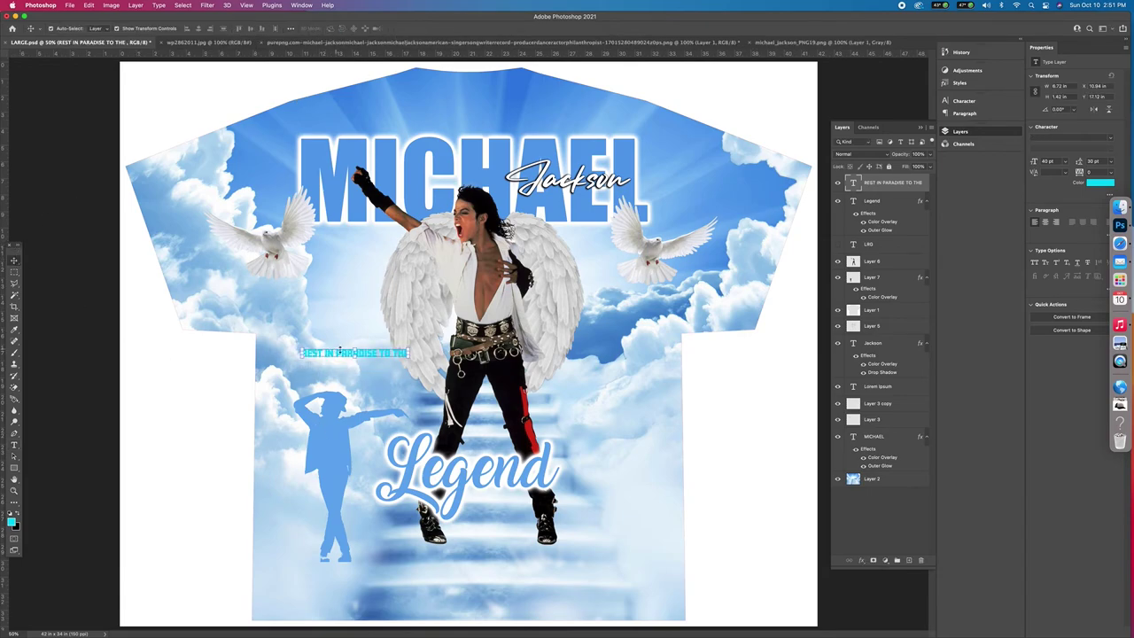
pyautogui.moveTo(369, 356); pyautogui.dragTo(502, 448)
pyautogui.hotkey('ctrl', 't')
pyautogui.moveTo(489, 435); pyautogui.dragTo(488, 433)
pyautogui.click(449, 27)
pyautogui.click(101, 367)
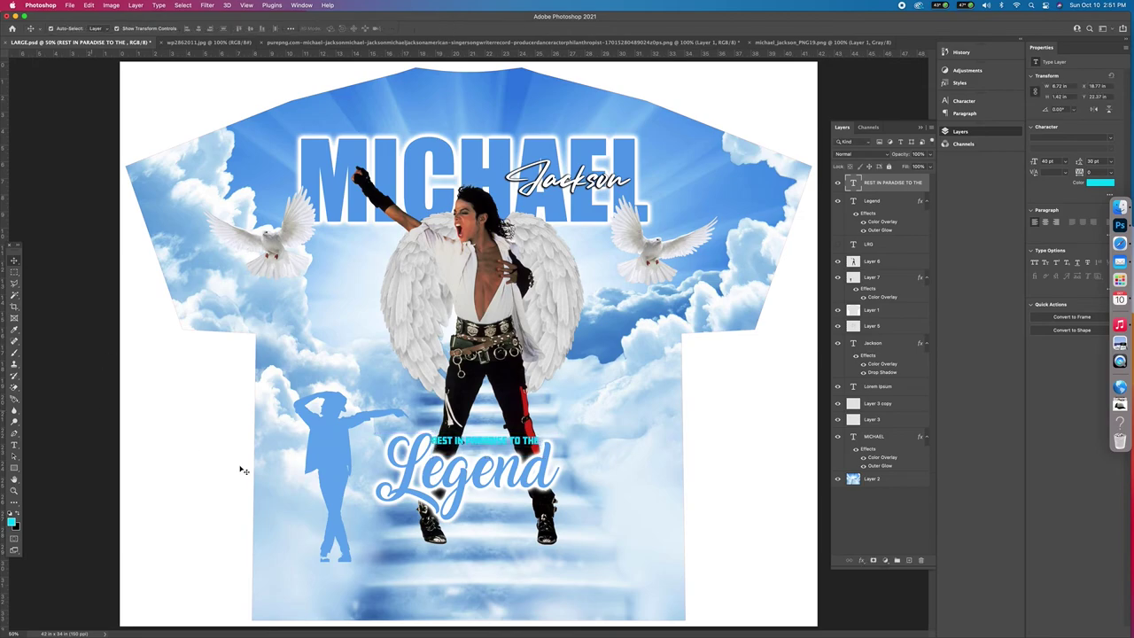
# Scale "REST IN PARADISE TO THE" down to about 5.91 in wide, fitting it closely above "egend".
pyautogui.click(489, 442)
pyautogui.press('super+t')
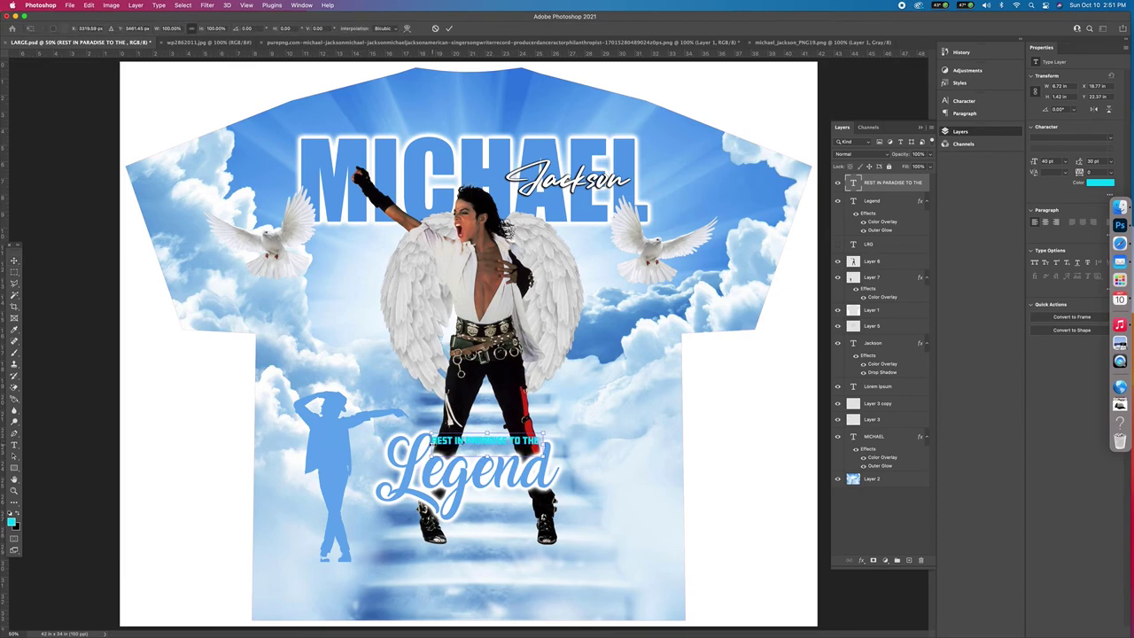
pyautogui.moveTo(443, 434); pyautogui.dragTo(508, 447)
pyautogui.press('Return')
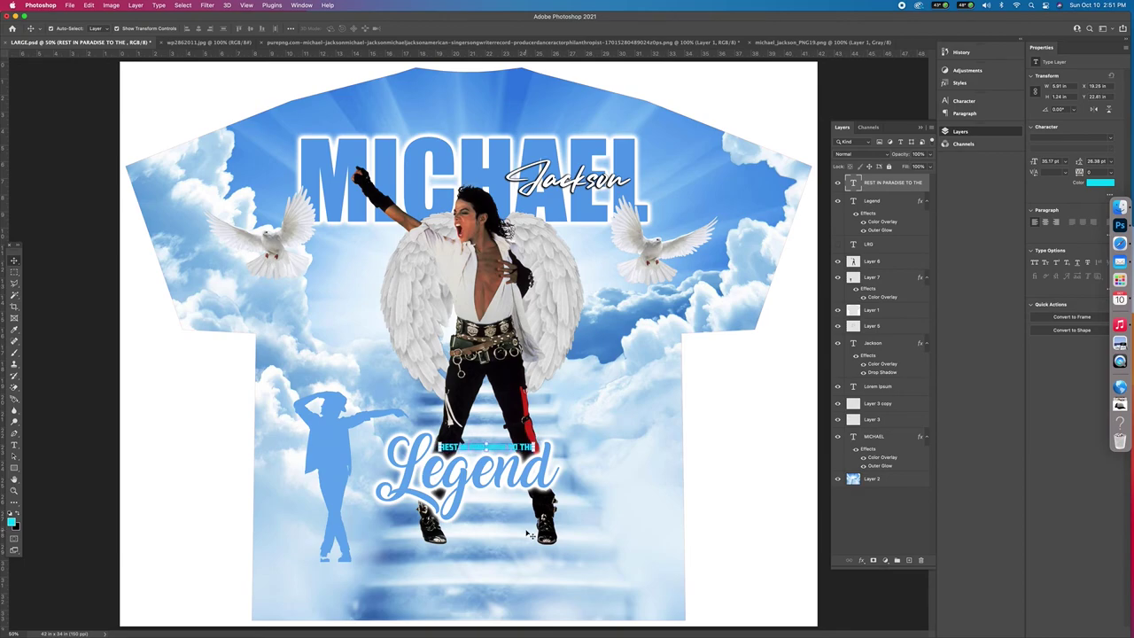
# Give "REST IN PARADISE TO THE" the blue Color Overlay, a black Drop Shadow with distance 7, spread 23% and size 17 px, and a white outside Stroke.
pyautogui.doubleClick(891, 200)
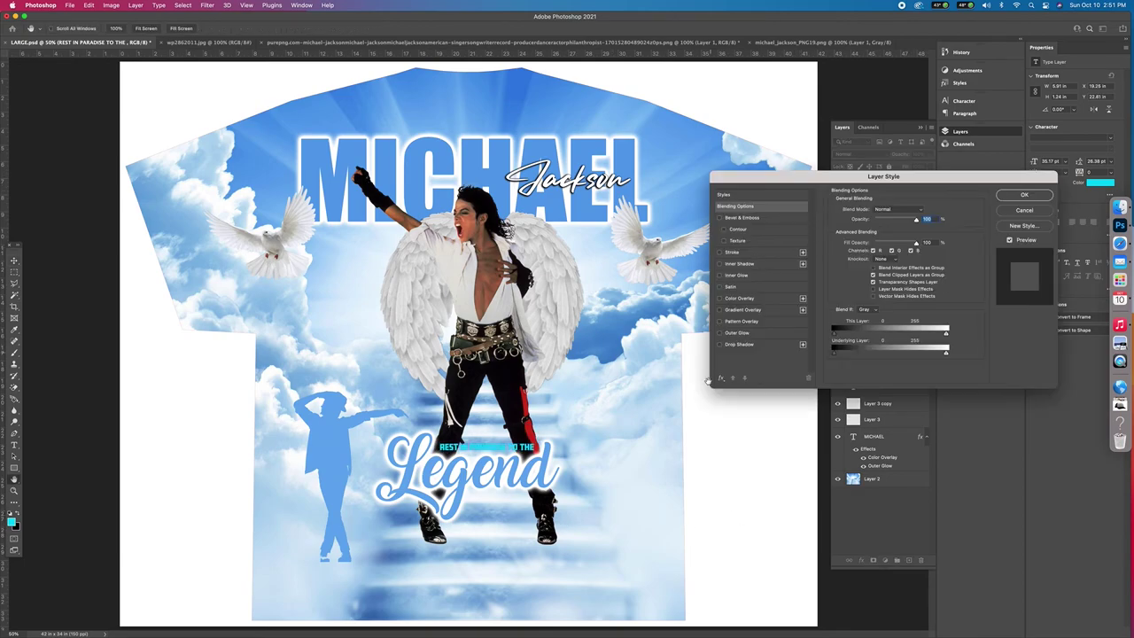
pyautogui.click(767, 299)
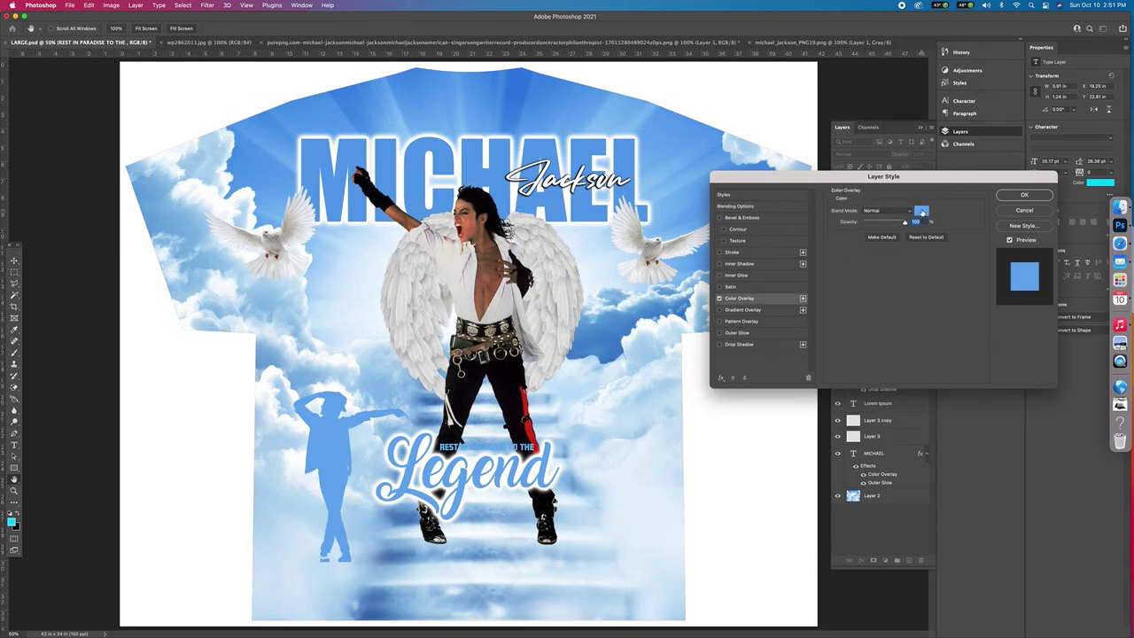
pyautogui.click(758, 345)
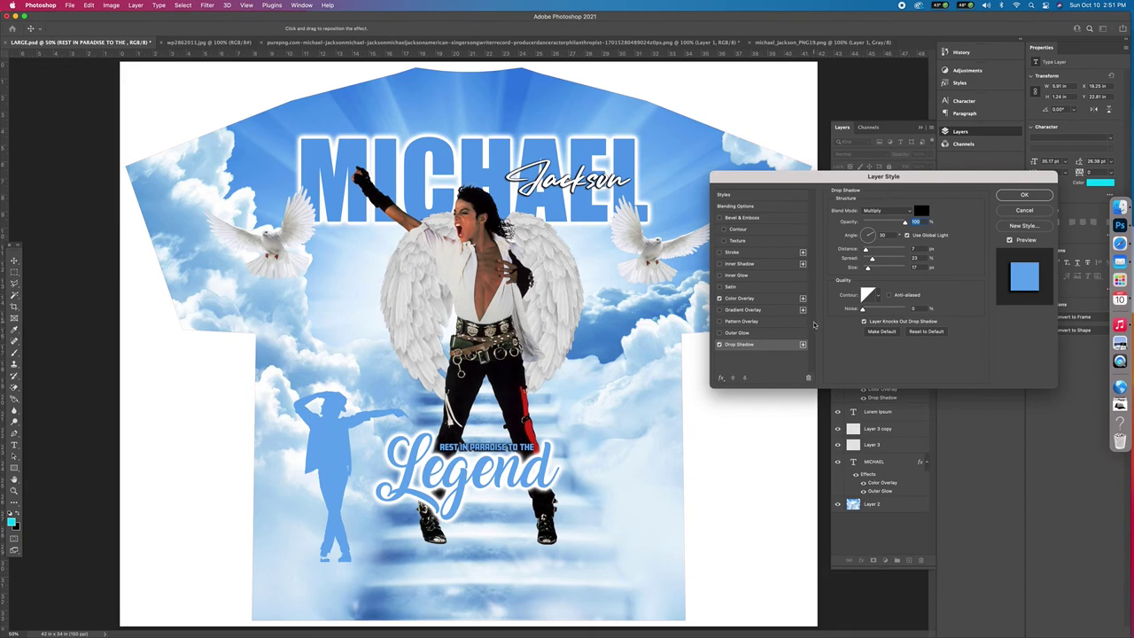
pyautogui.click(757, 253)
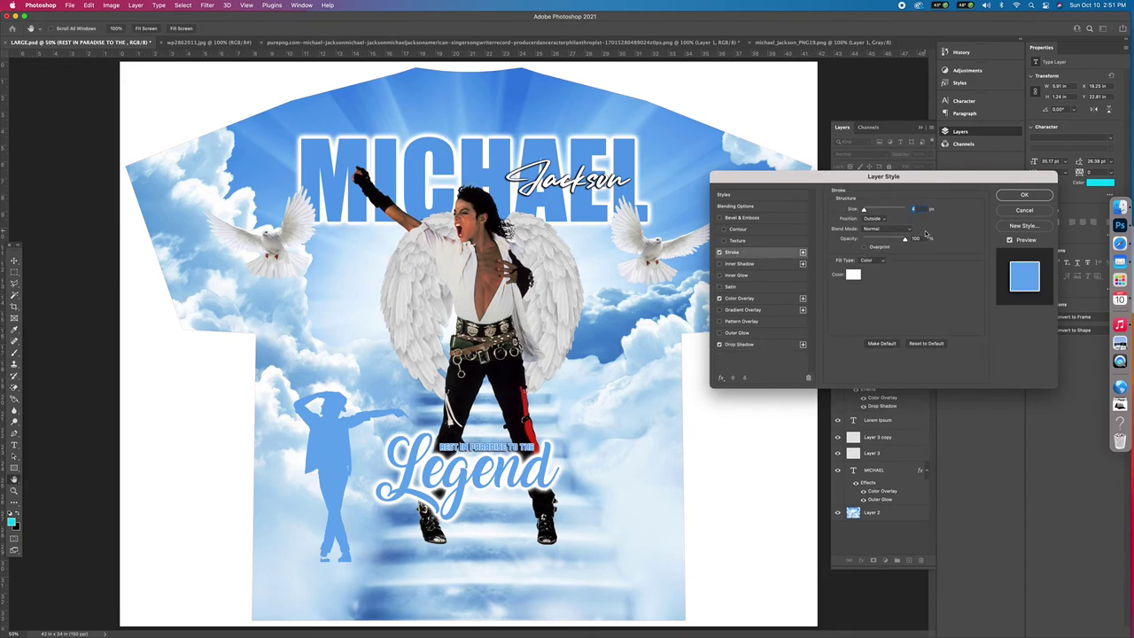
pyautogui.click(1024, 195)
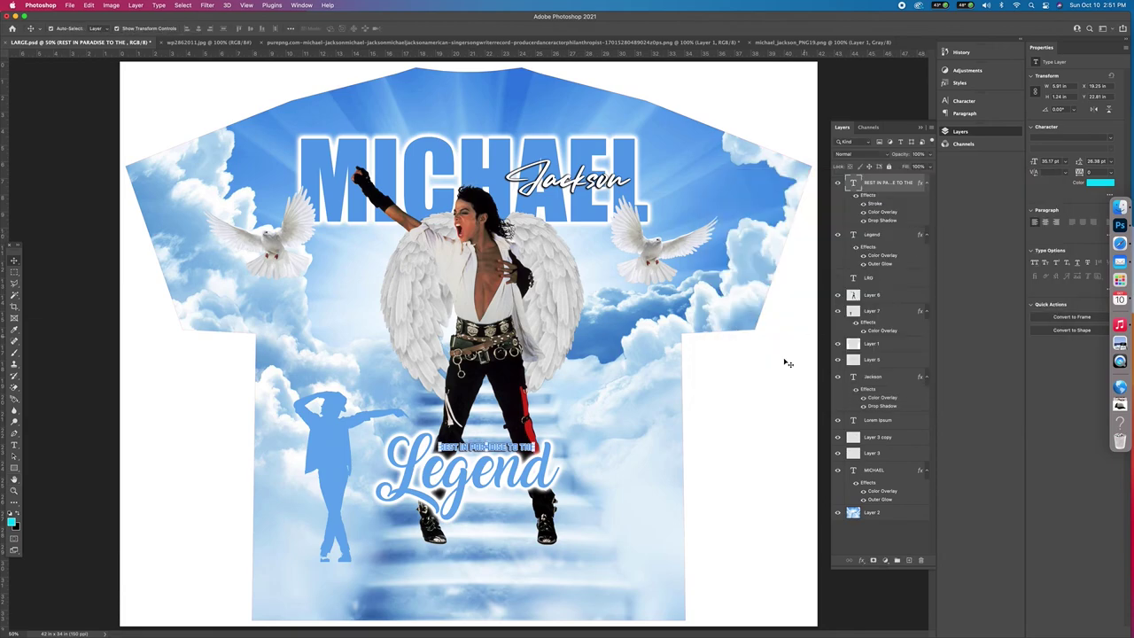
pyautogui.click(756, 419)
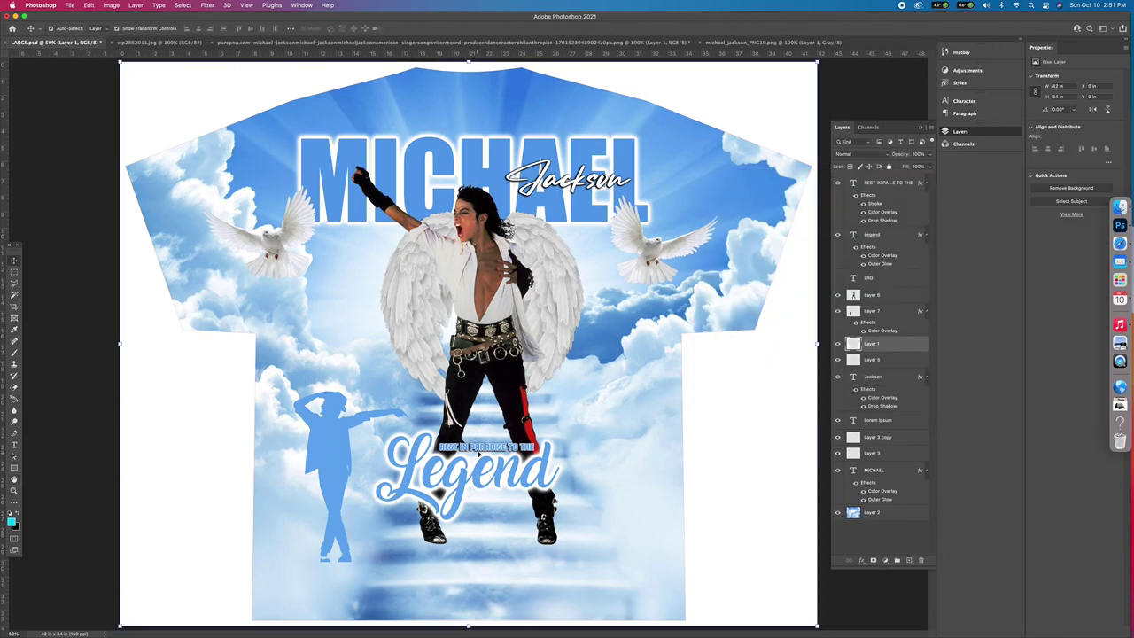
# Enlarge the "REST IN PARADISE TO THE" and "Legend" texts together until "Legend" is about 20 in wide, centred over the legs.
pyautogui.click(479, 449)
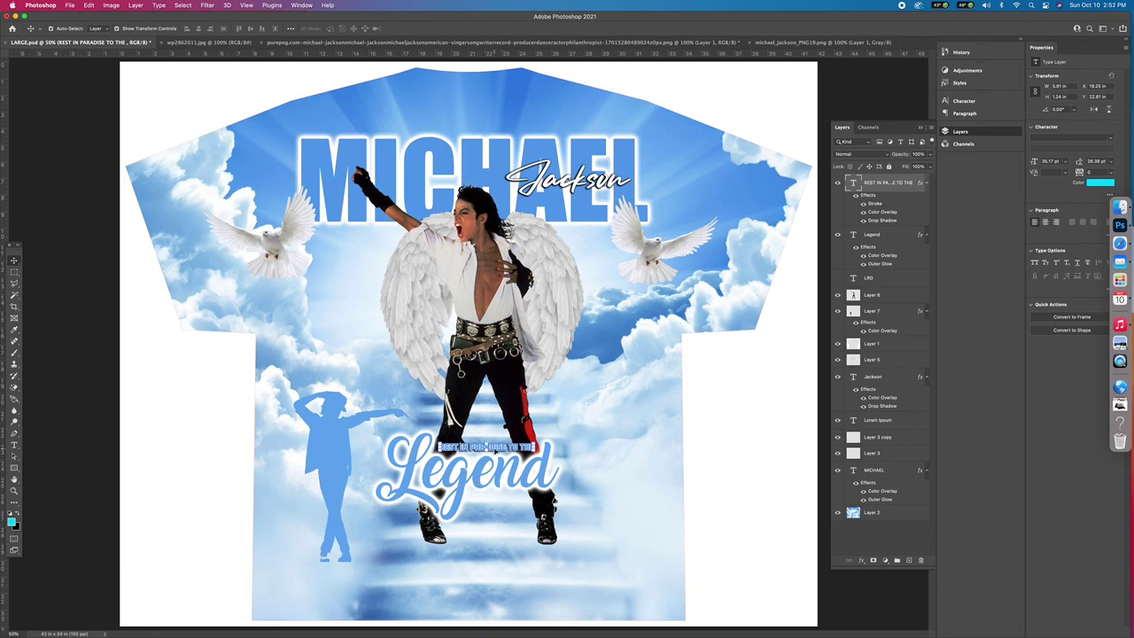
pyautogui.click(478, 479)
pyautogui.hotkey('ctrl', 't')
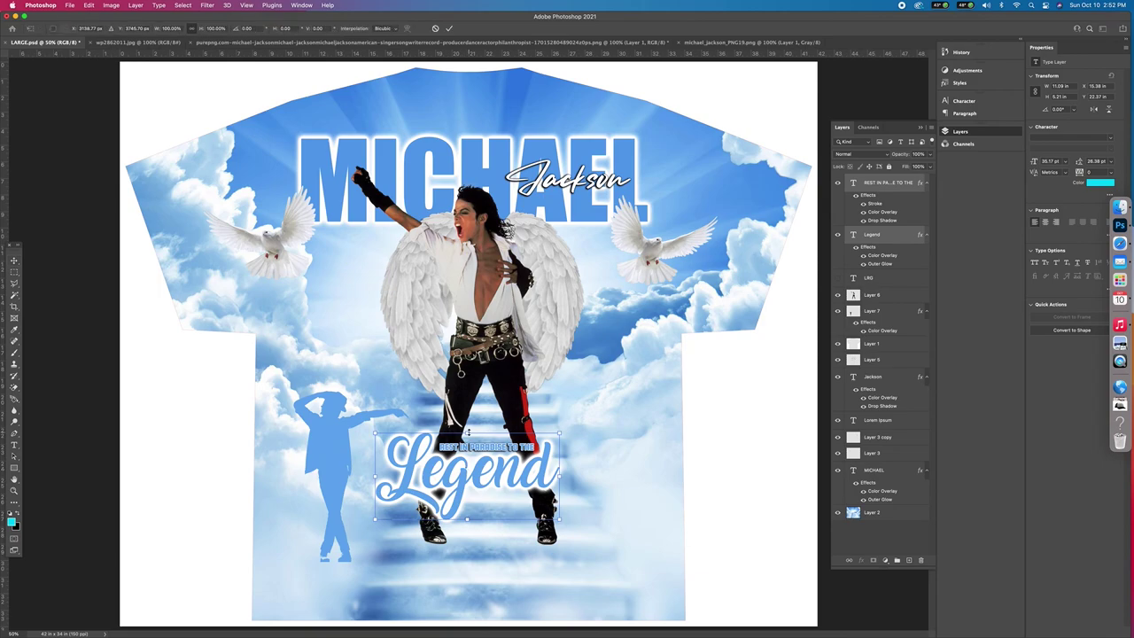
pyautogui.moveTo(467, 433); pyautogui.dragTo(486, 468)
pyautogui.click(448, 28)
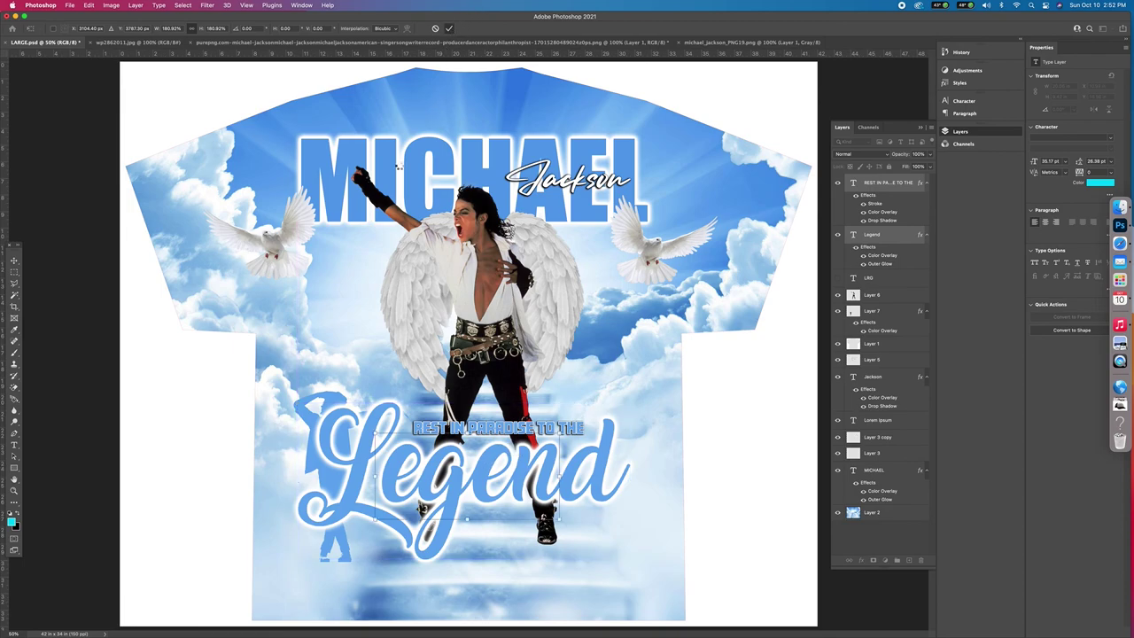
pyautogui.click(227, 447)
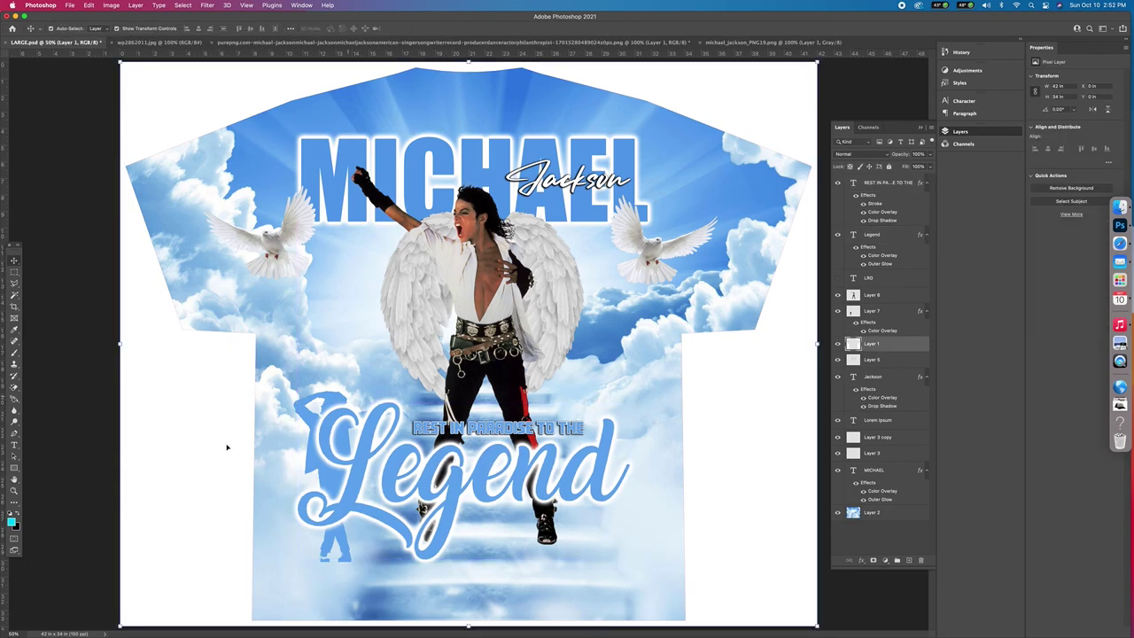
pyautogui.click(307, 415)
pyautogui.moveTo(180, 529); pyautogui.dragTo(303, 560)
pyautogui.press('super+t')
pyautogui.press('super+z')
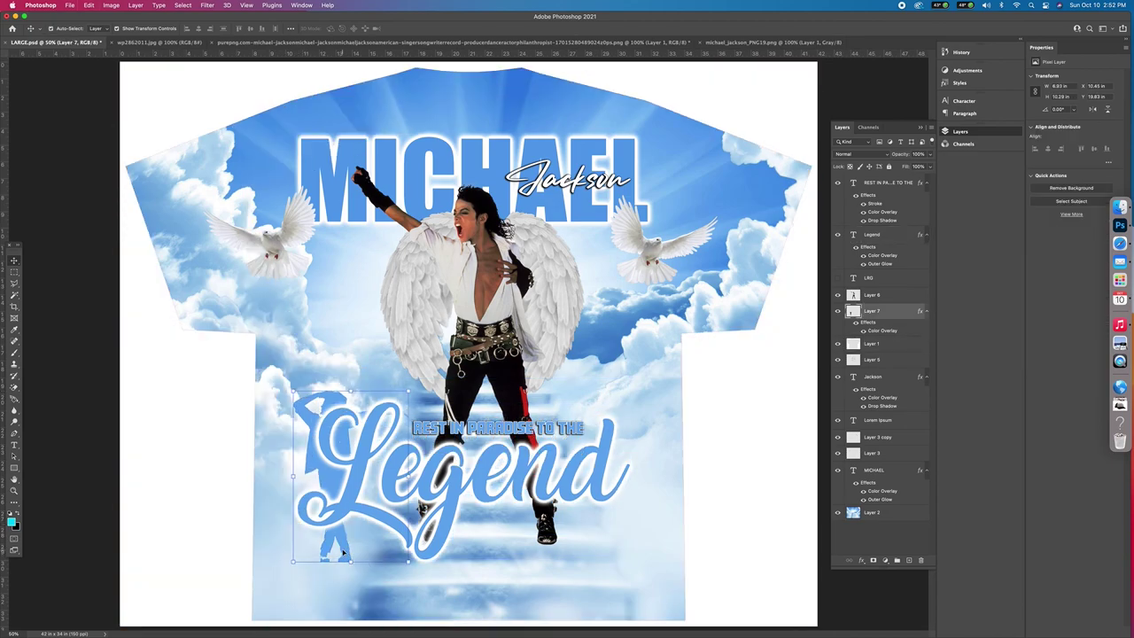
pyautogui.click(346, 553)
pyautogui.click(734, 540)
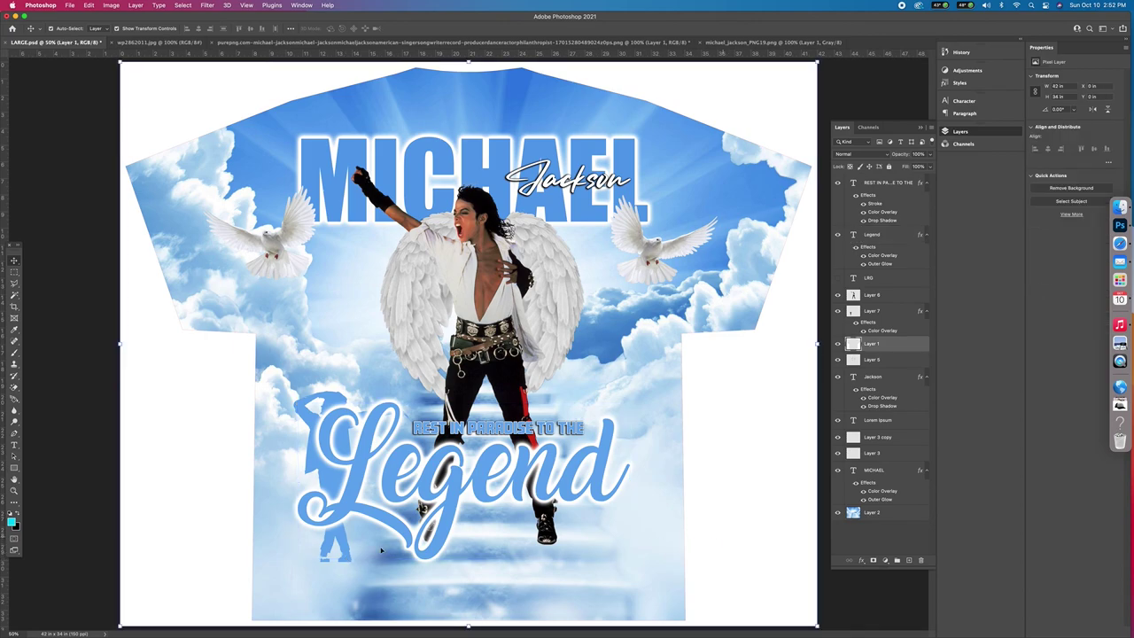
# Lock the "Legend" text layer and move the blue dancer silhouette slightly up and to the left behind the lettering.
pyautogui.click(348, 560)
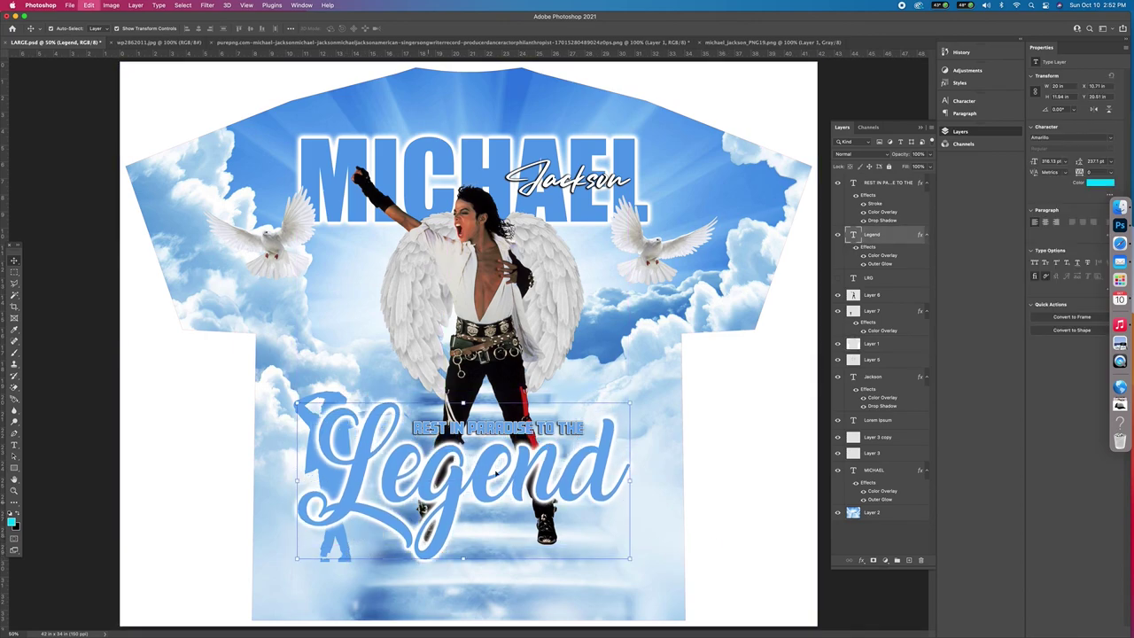
pyautogui.click(888, 167)
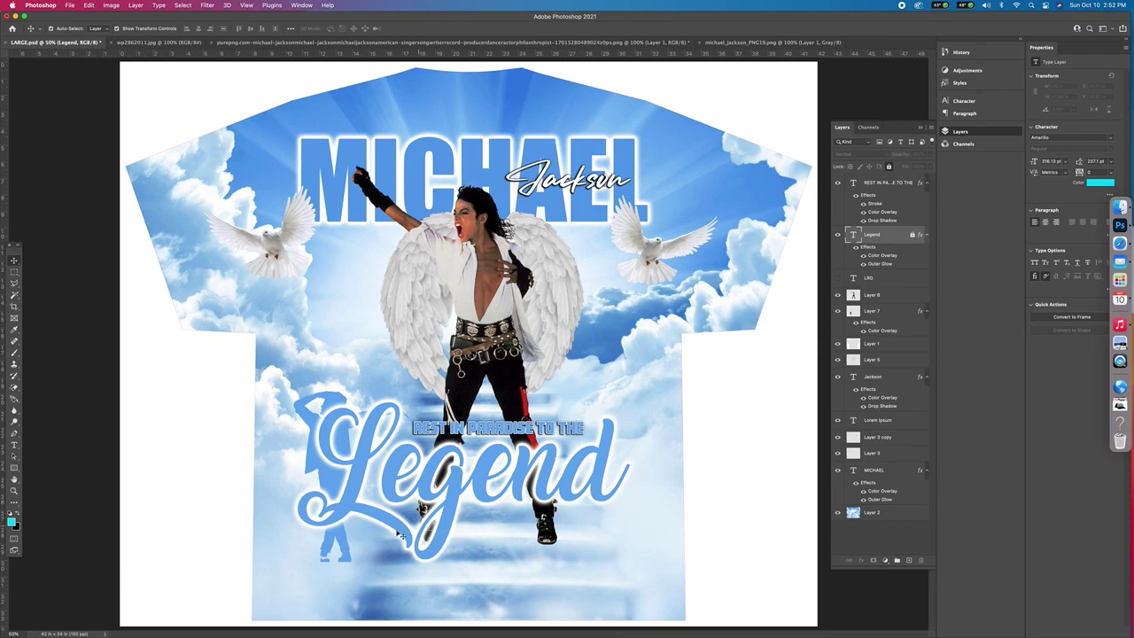
pyautogui.click(349, 550)
pyautogui.moveTo(348, 549); pyautogui.dragTo(335, 530)
# Collapse the layer list and deselect everything to leave the whole shirt design unobstructed.
pyautogui.click(748, 502)
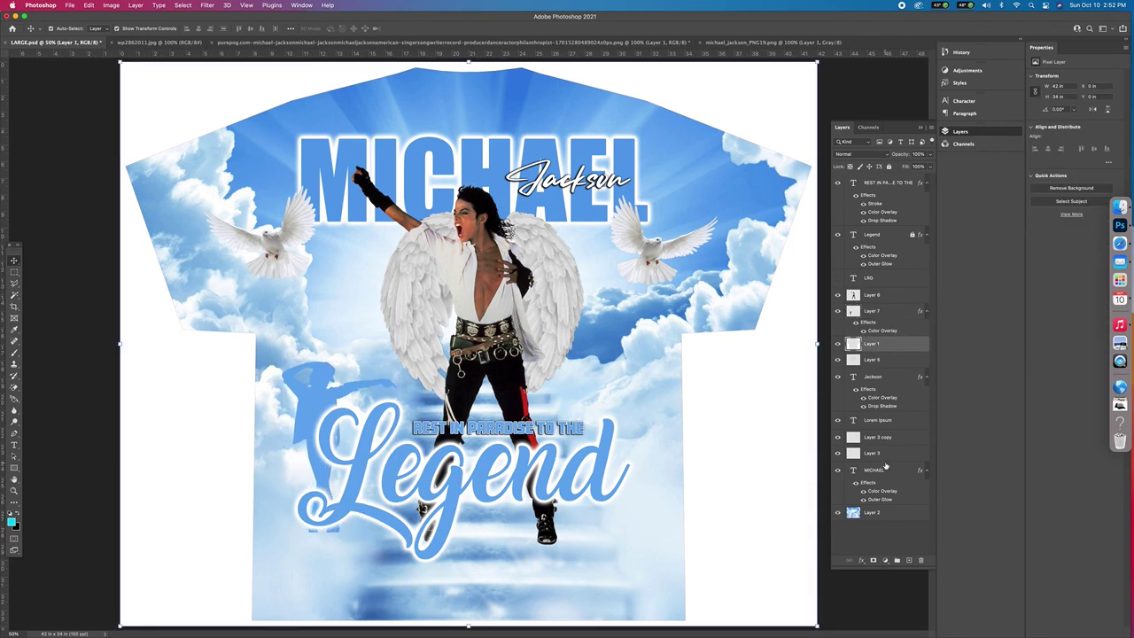
pyautogui.click(921, 127)
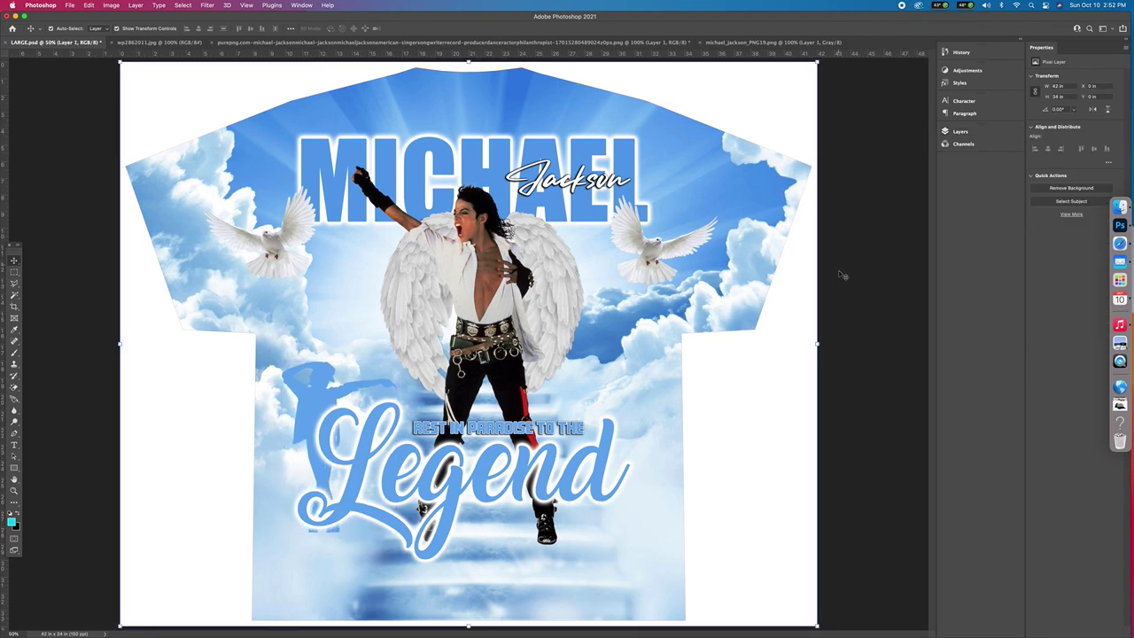
pyautogui.click(849, 308)
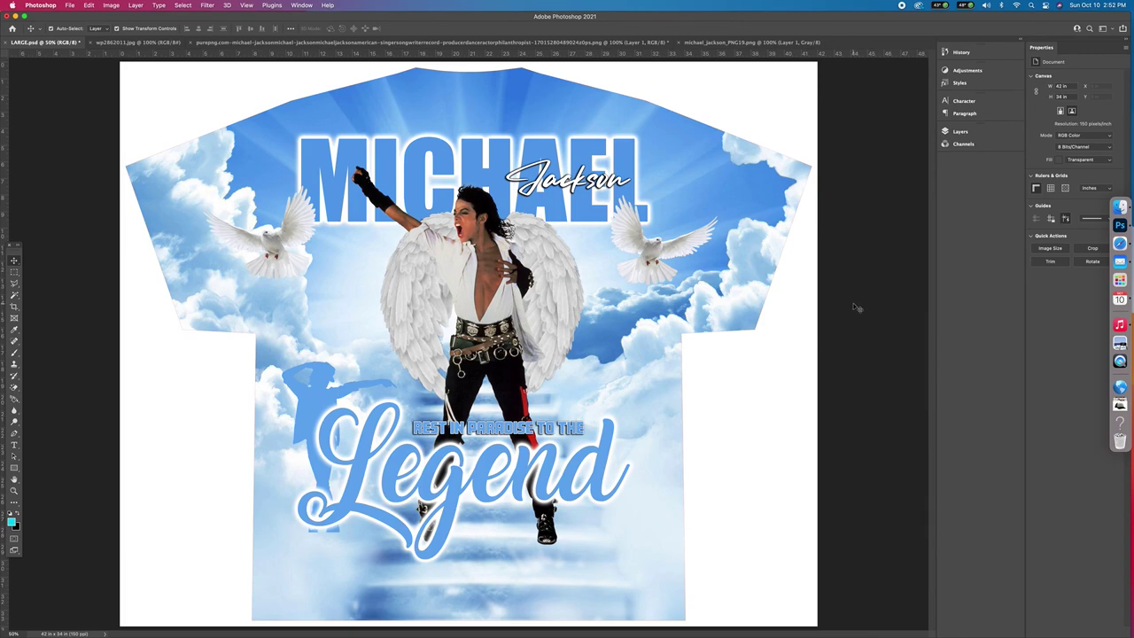